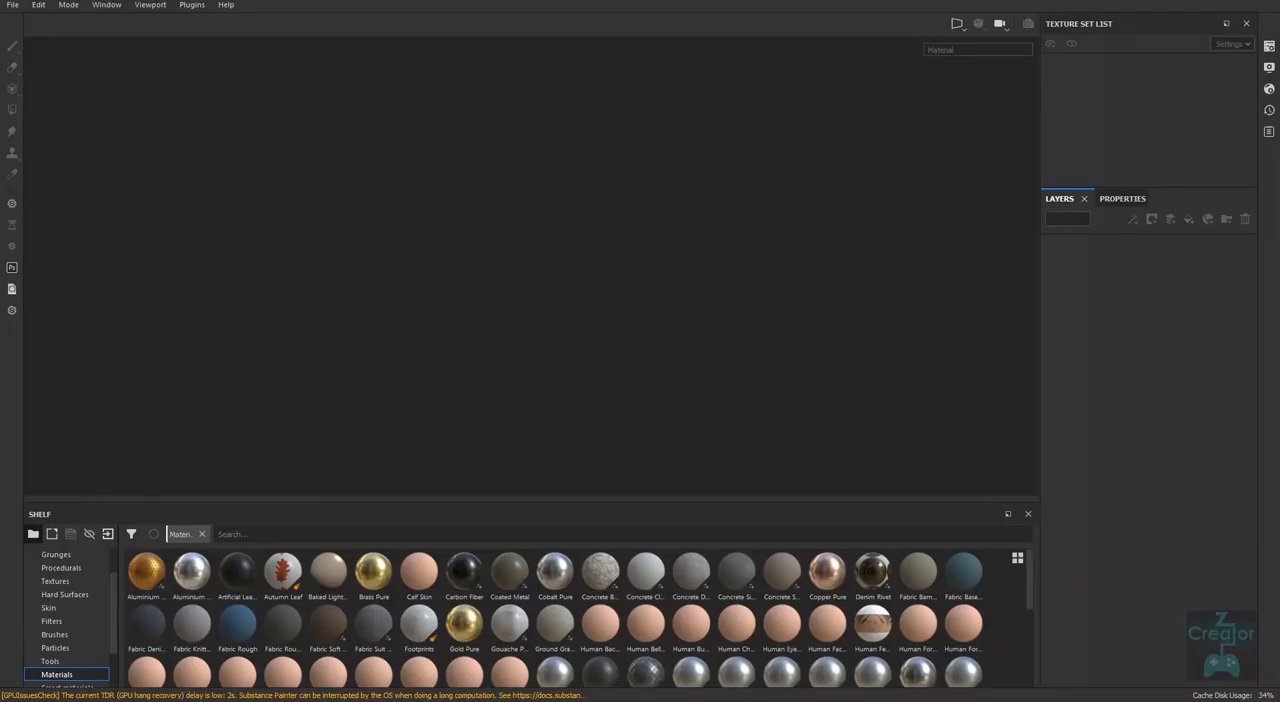
# Open the MeetMat sample project from the samples folder.
pyautogui.click(14, 9)
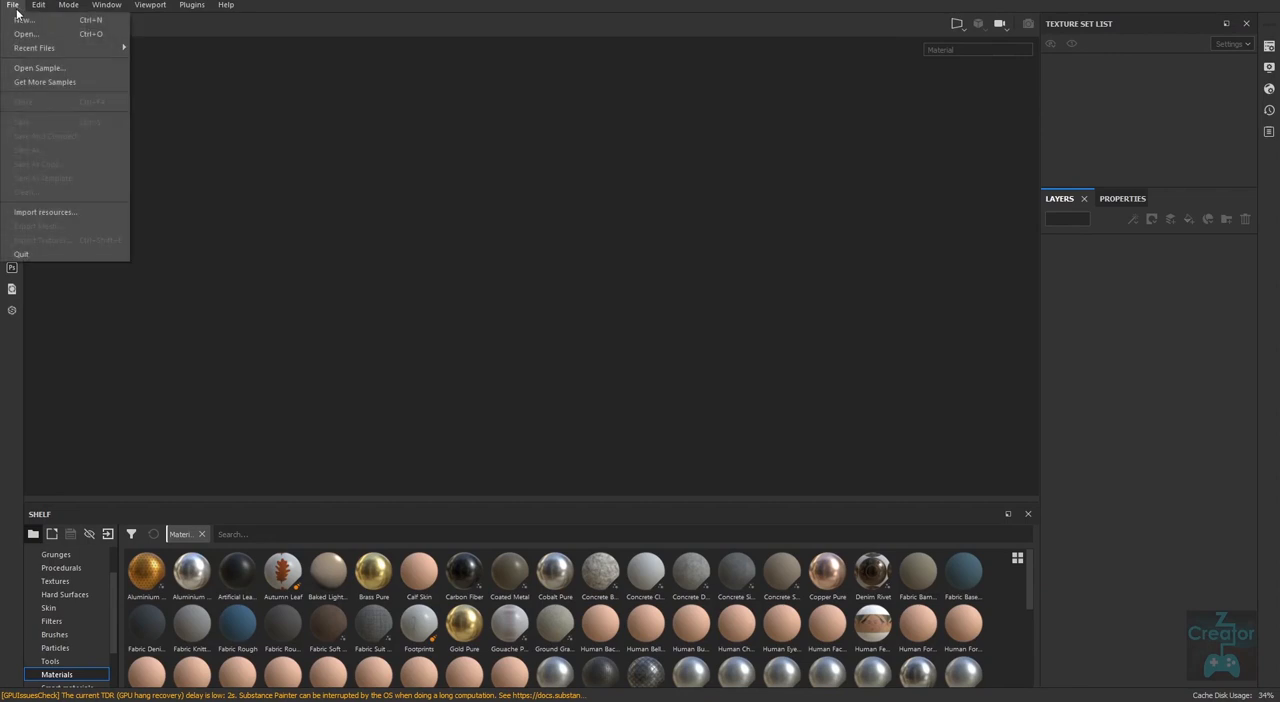
pyautogui.click(38, 68)
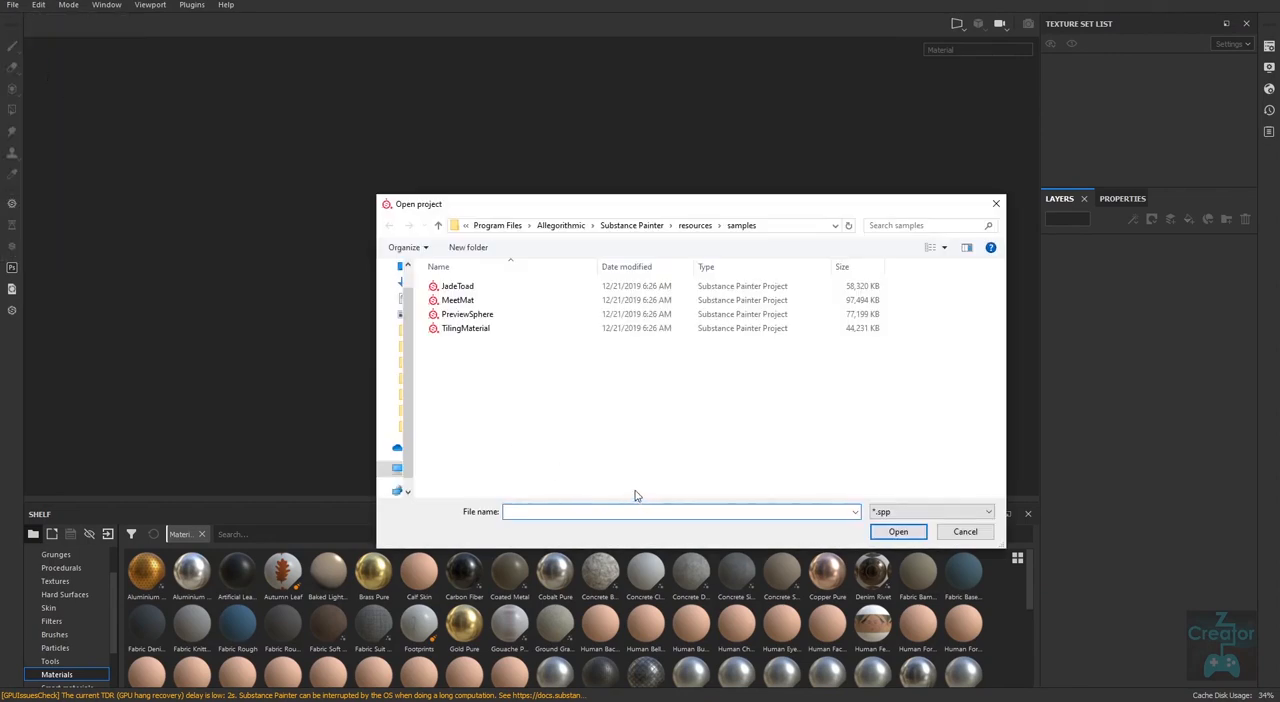
pyautogui.click(466, 301)
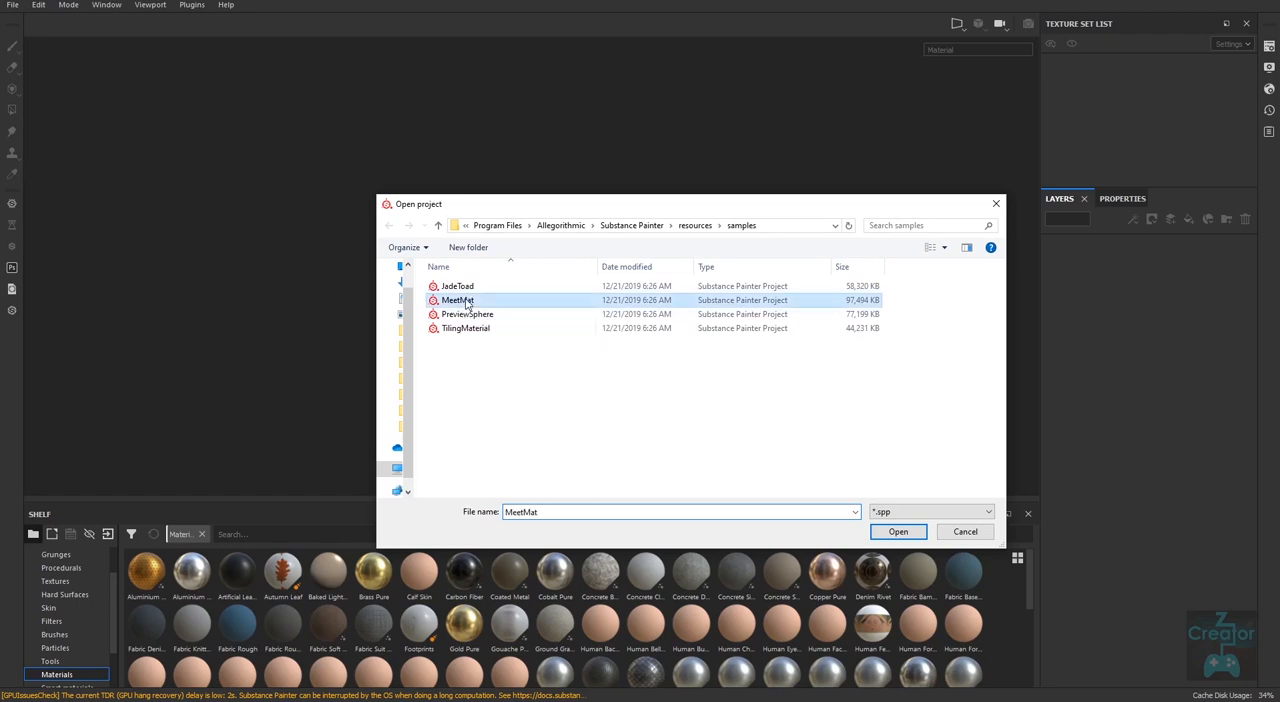
pyautogui.click(897, 531)
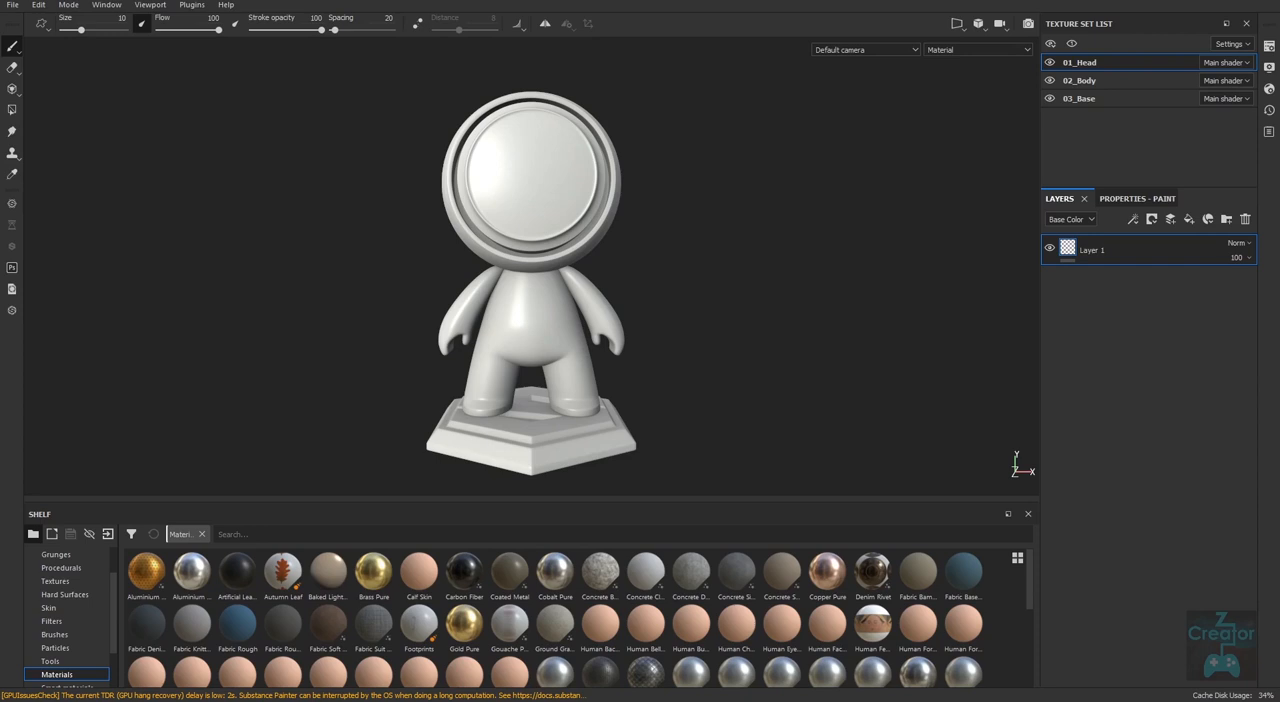
# Review the channels and mesh maps in the 01_Head texture set settings, and close the settings.
pyautogui.click(1270, 48)
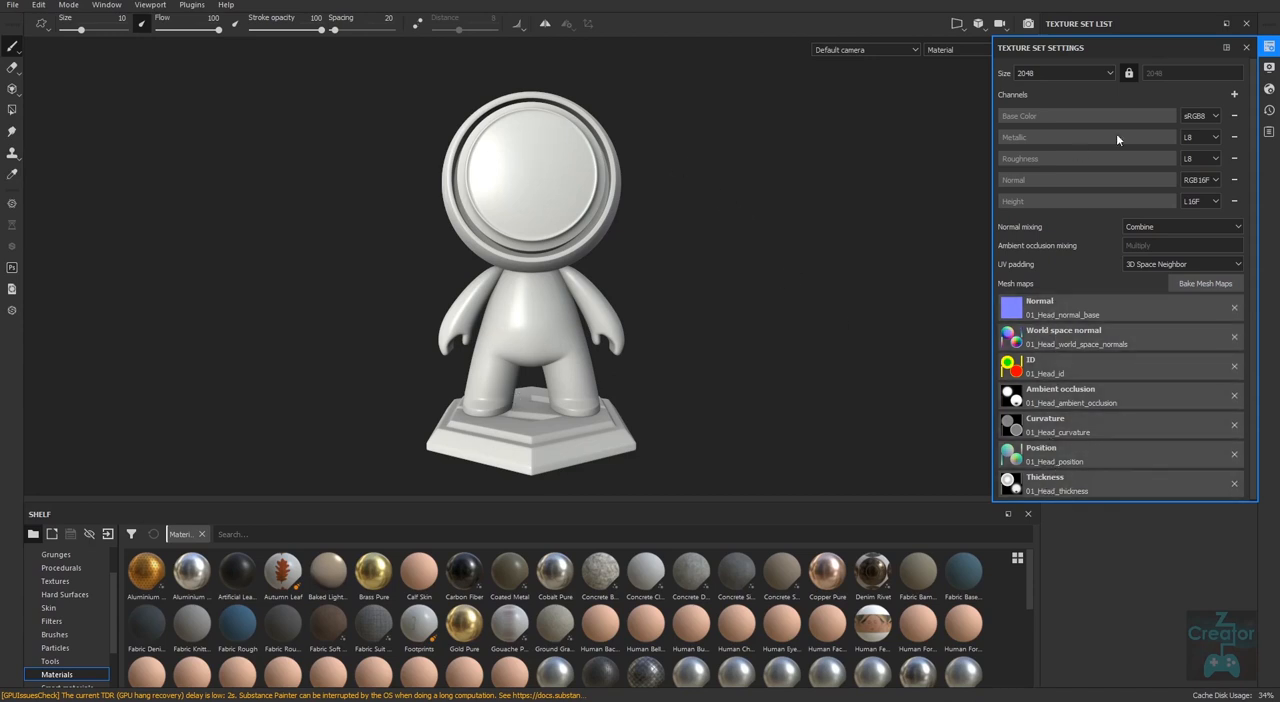
pyautogui.click(1246, 47)
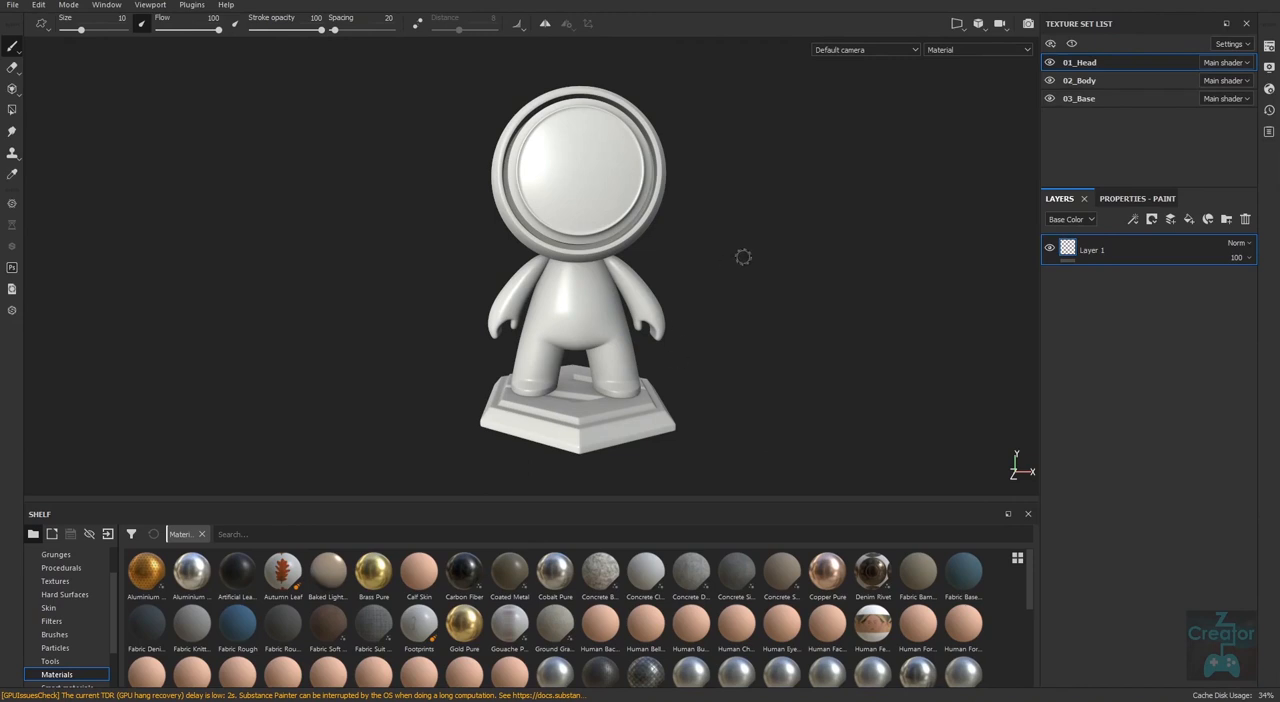
pyautogui.keyDown('alt'); pyautogui.moveTo(741, 453); pyautogui.dragTo(826, 487); pyautogui.keyUp('alt')
pyautogui.moveTo(826, 487); pyautogui.dragTo(769, 429, button='middle')
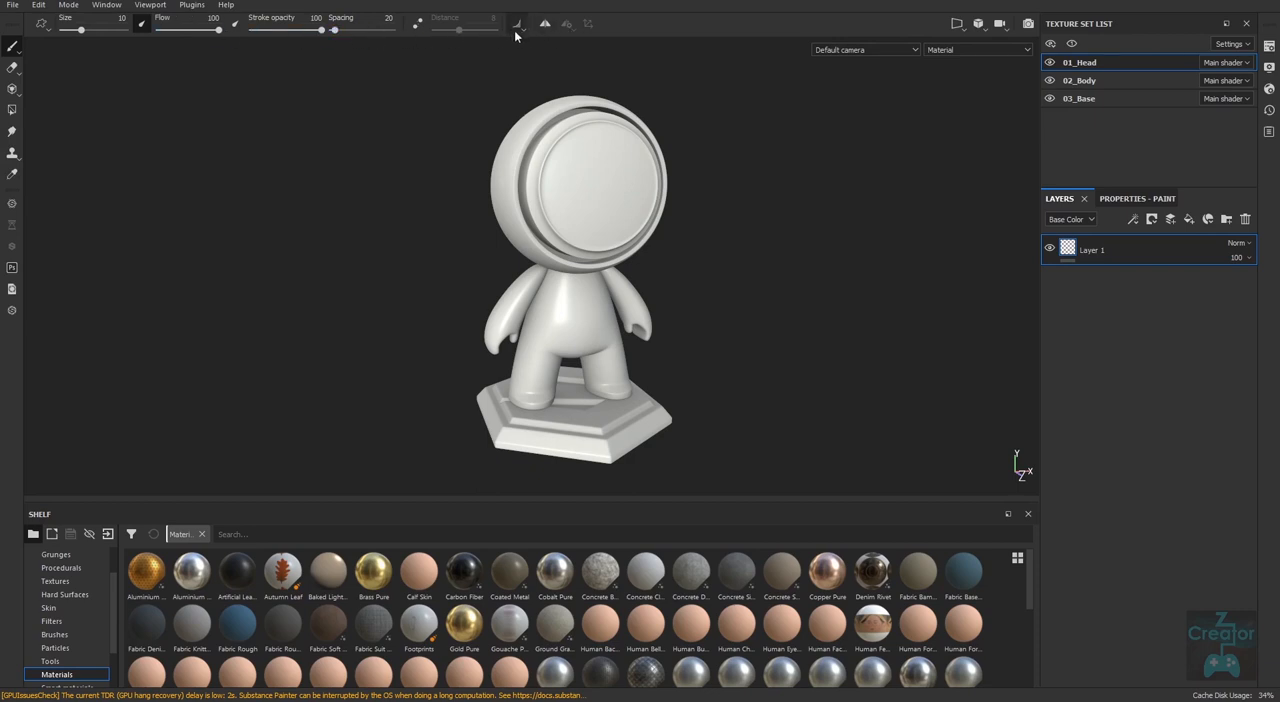
# Show the 3D and 2D views side by side, and hide and restore the 02_Body and 03_Base texture sets.
pyautogui.click(963, 30)
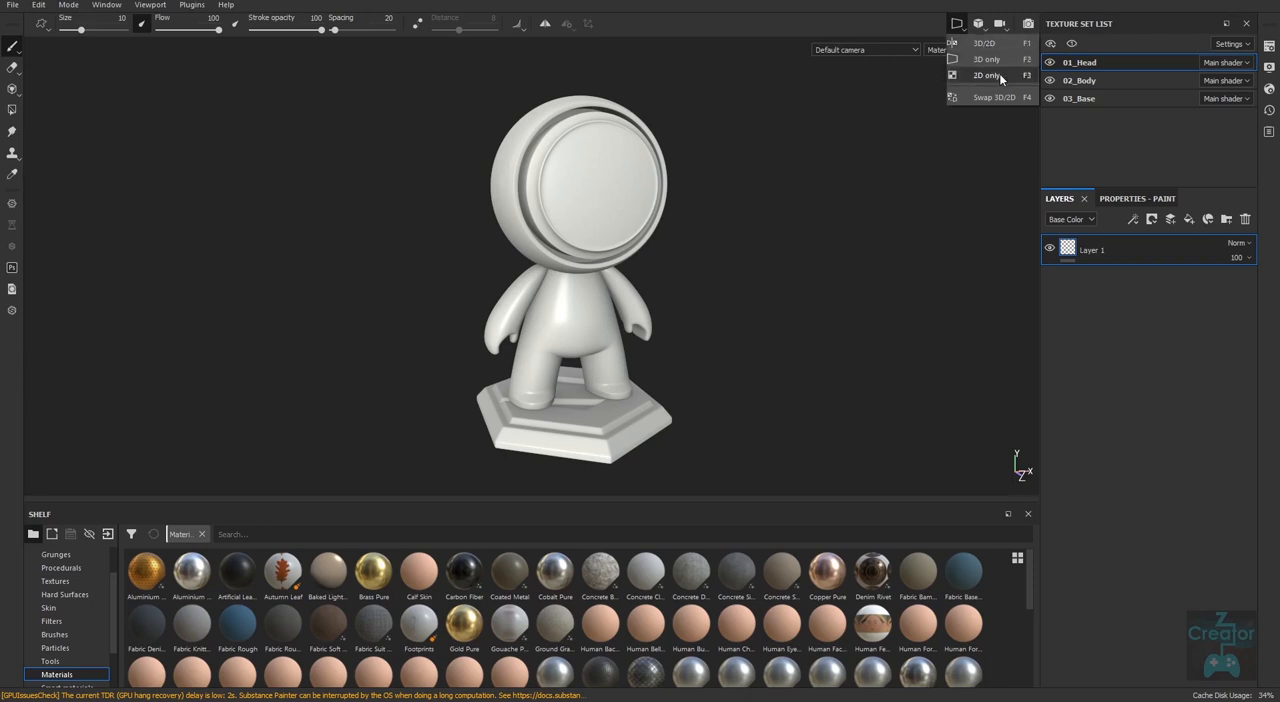
pyautogui.click(989, 46)
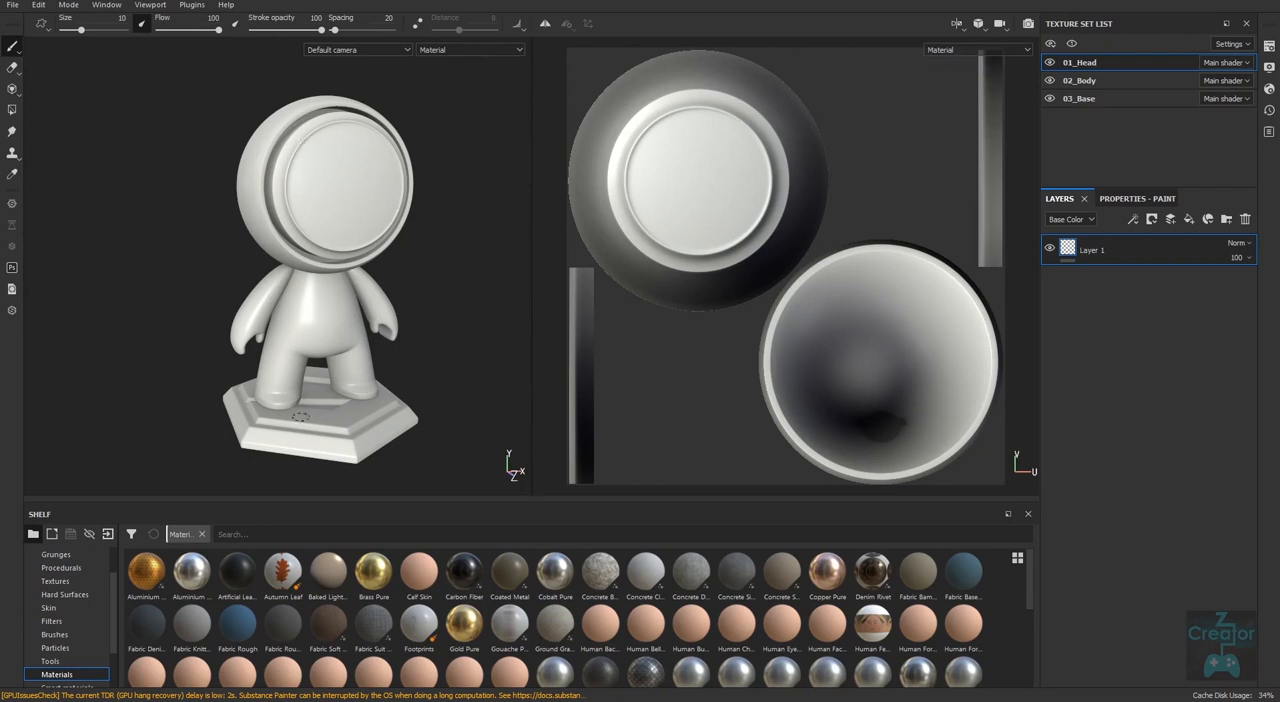
pyautogui.click(1049, 80)
pyautogui.click(1049, 98)
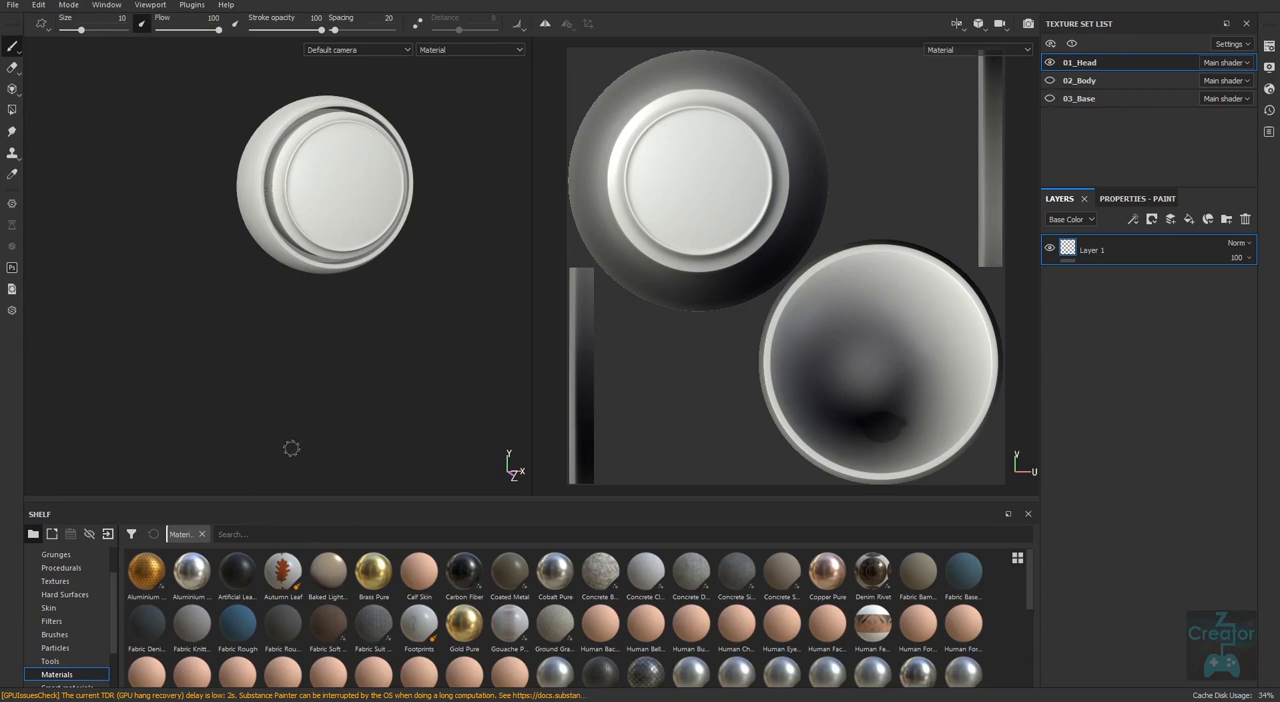
pyautogui.click(1050, 81)
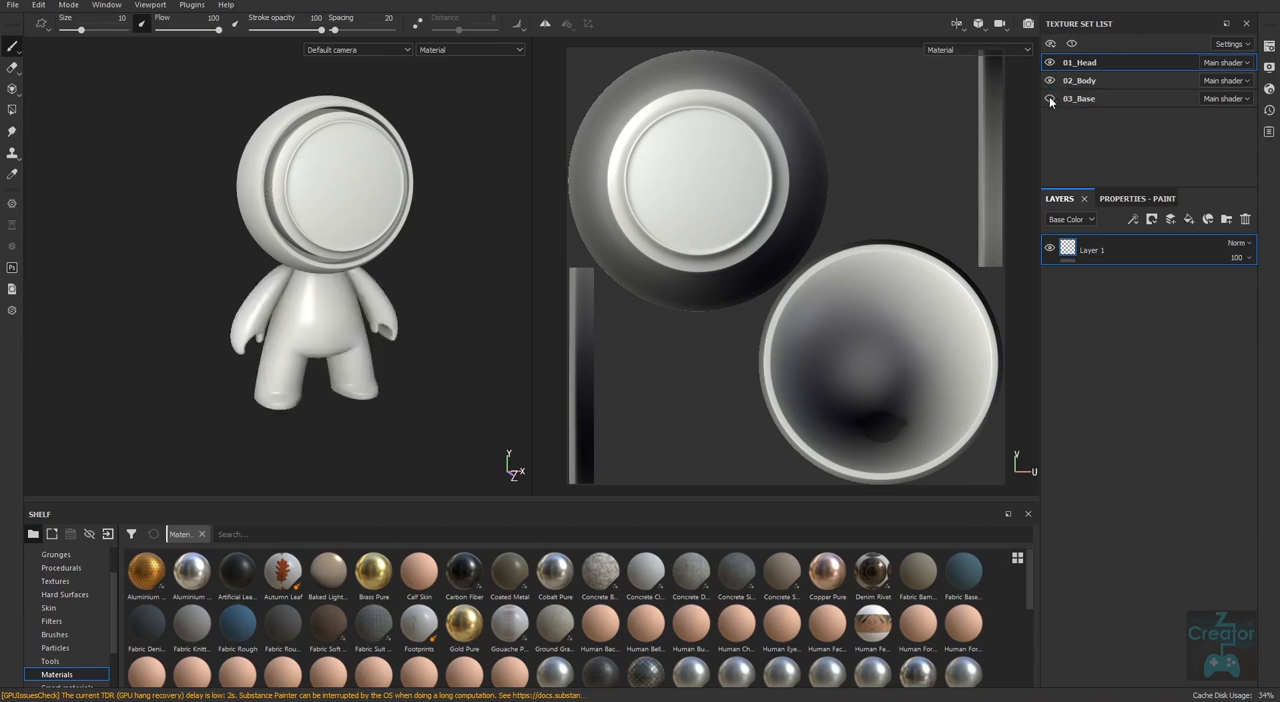
pyautogui.click(1049, 98)
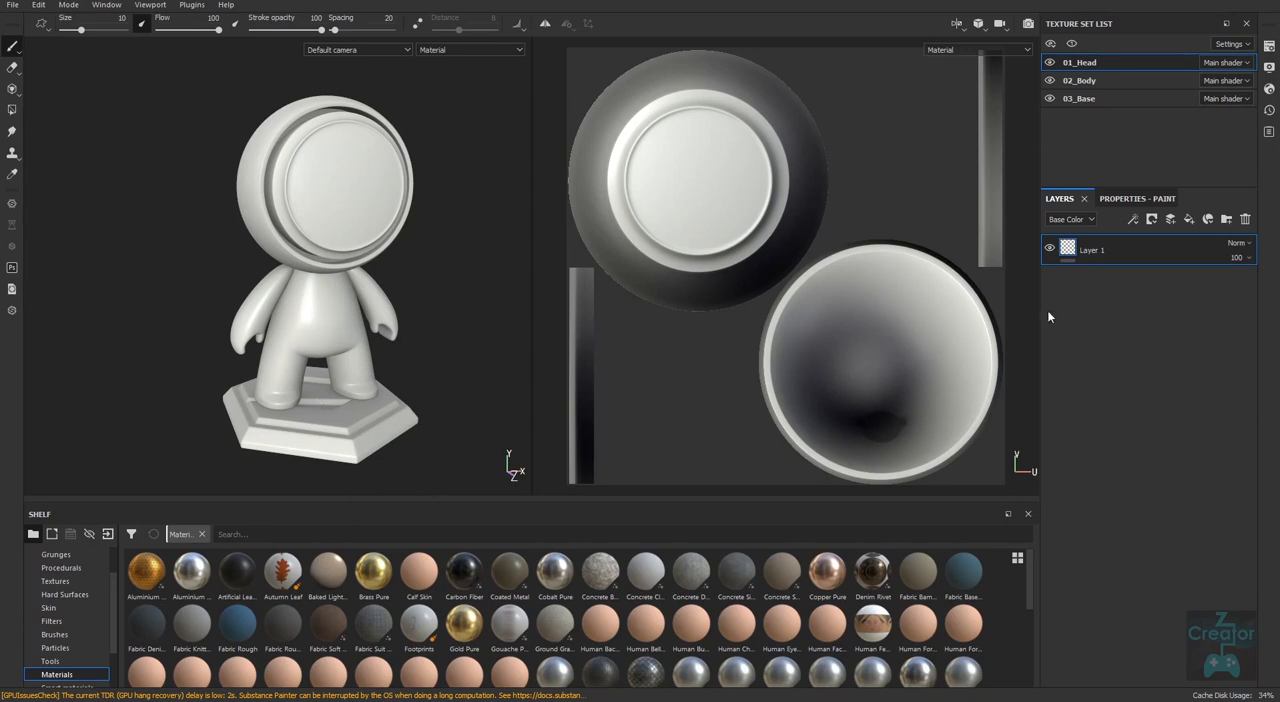
# Display the UV layouts of 02_Body and 03_Base in turn, and return to 01_Head.
pyautogui.click(1093, 84)
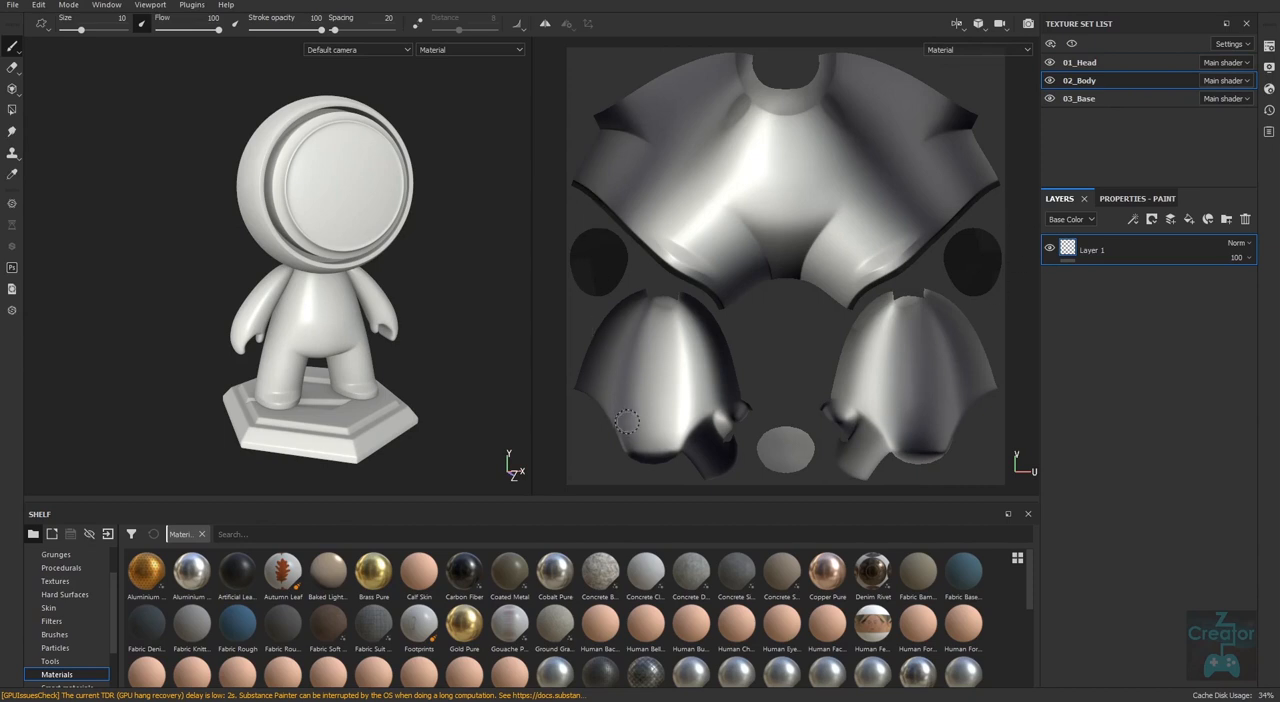
pyautogui.click(1080, 98)
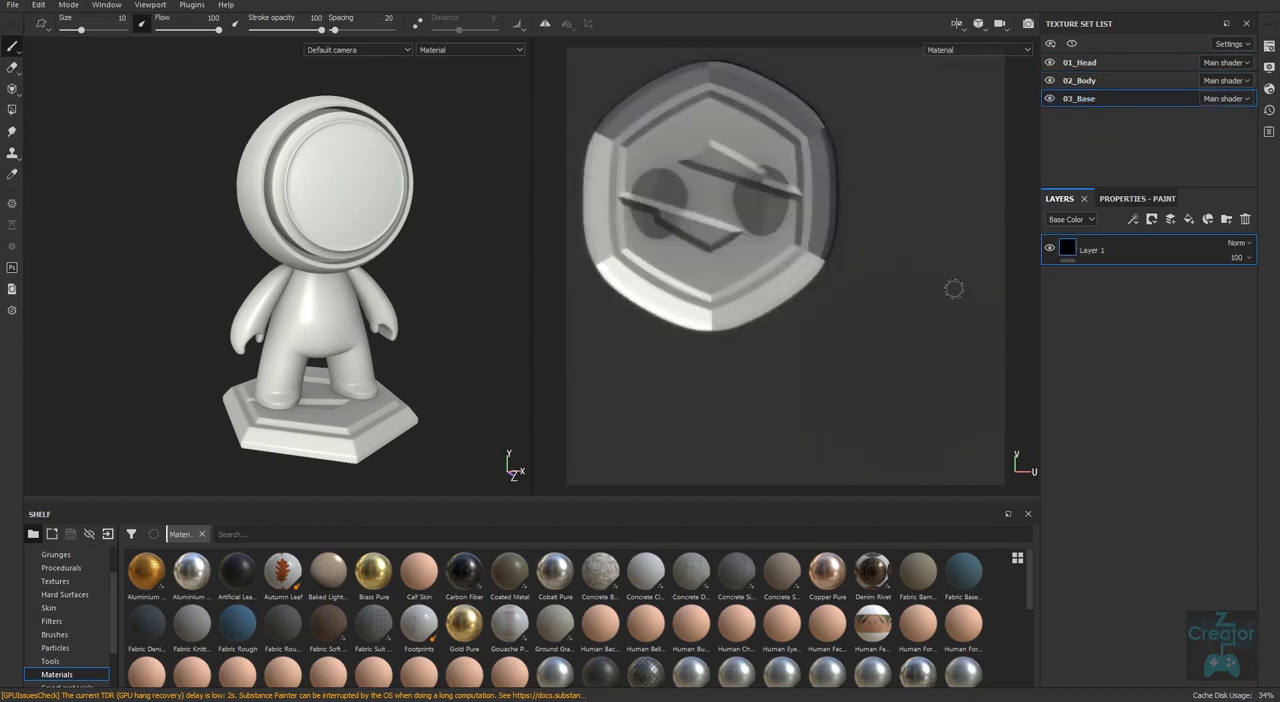
pyautogui.click(1090, 66)
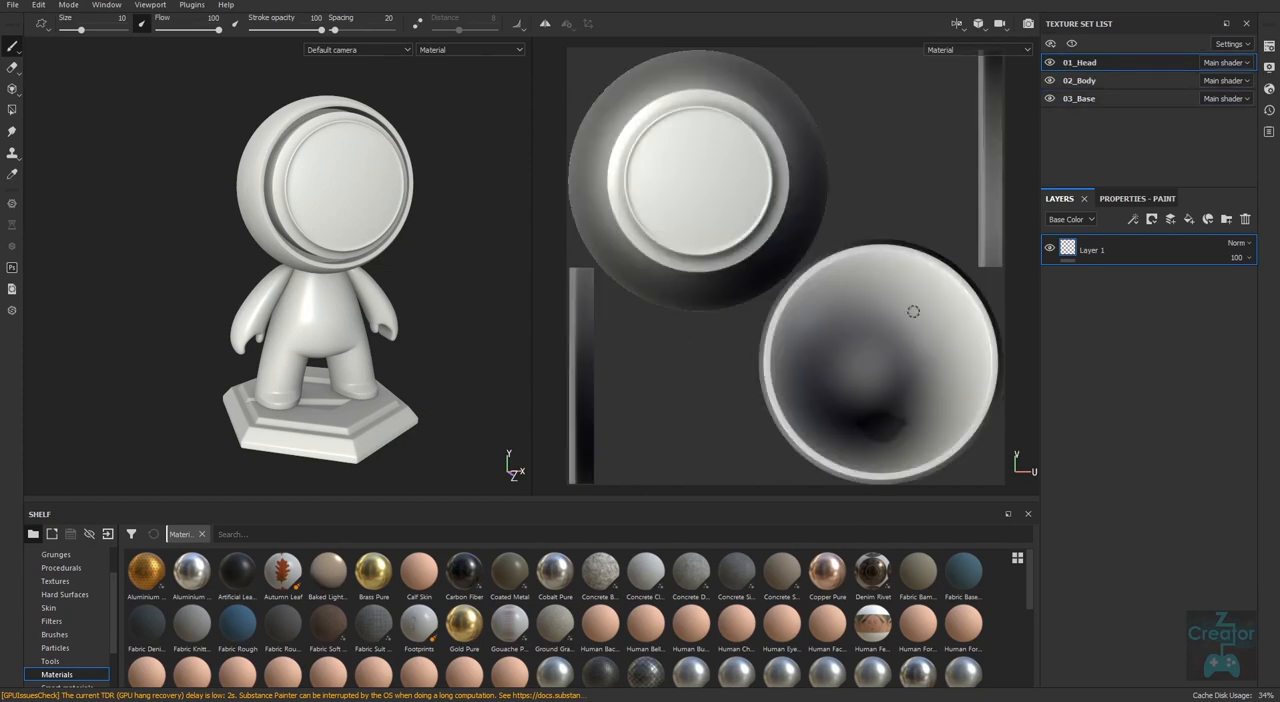
# Compare the 3D only and 2D only viewport layouts, ending with 3D only.
pyautogui.click(957, 23)
pyautogui.click(982, 62)
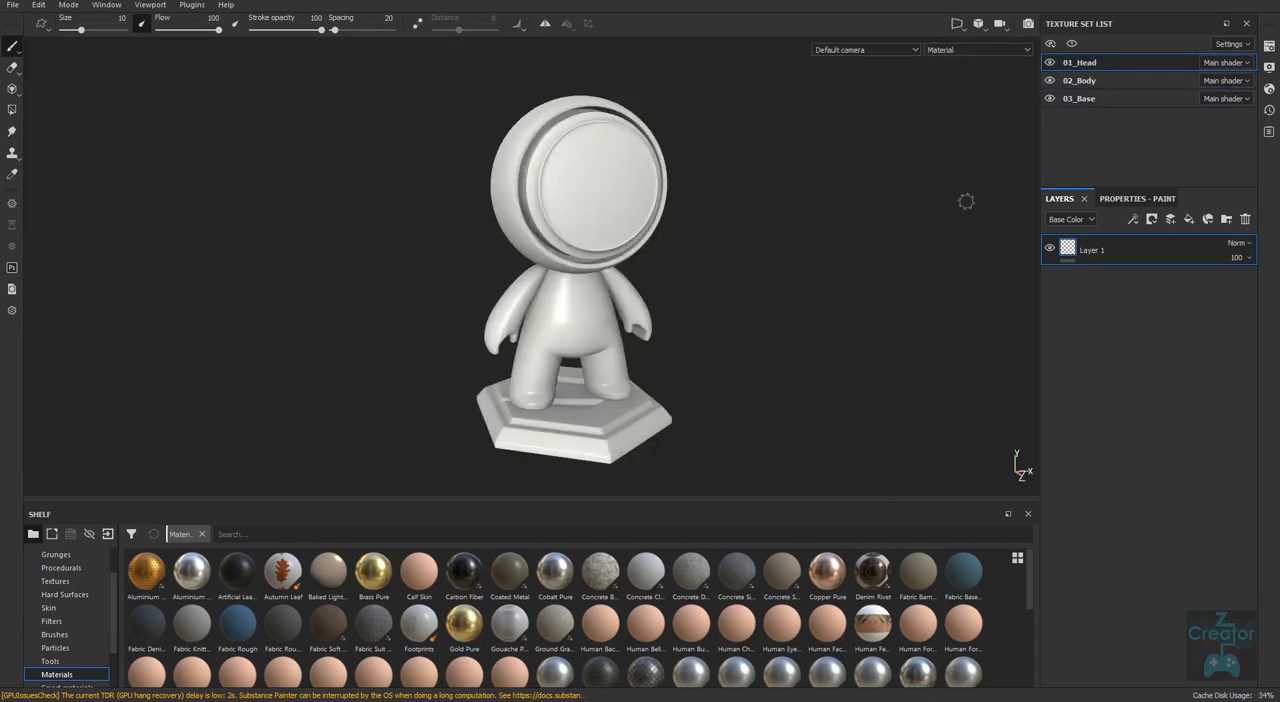
pyautogui.click(957, 23)
pyautogui.click(991, 75)
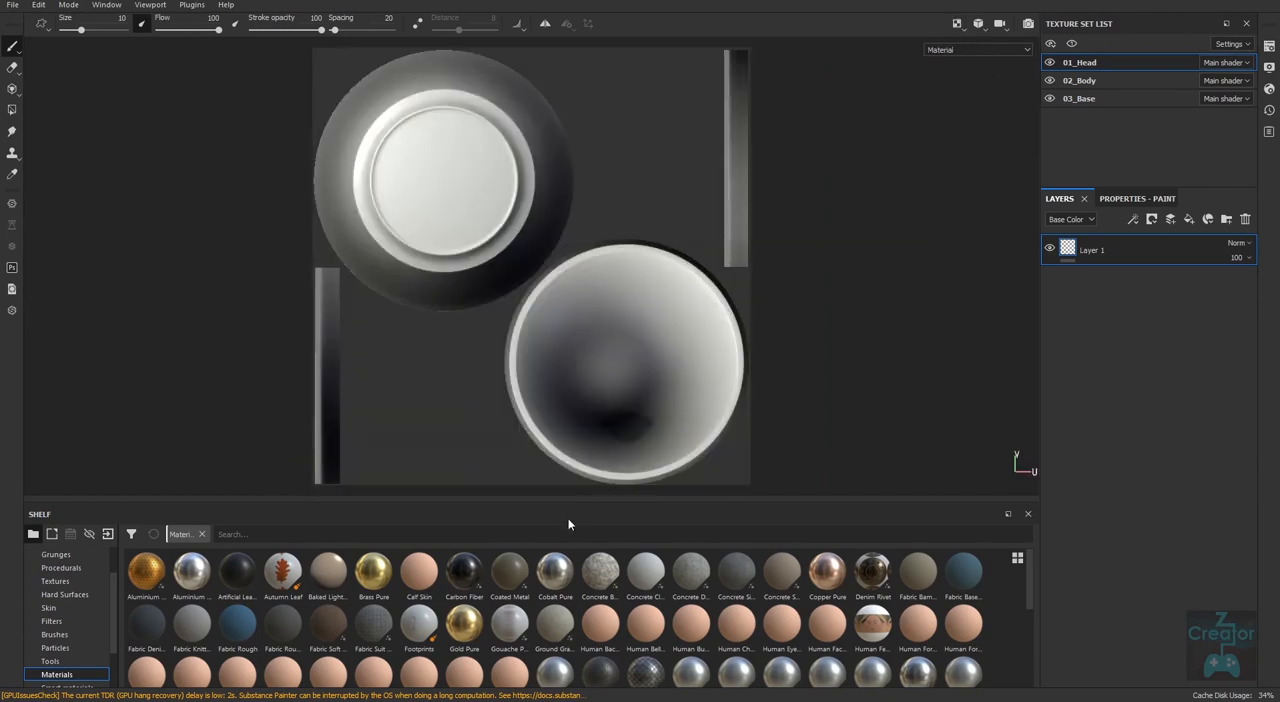
pyautogui.click(957, 23)
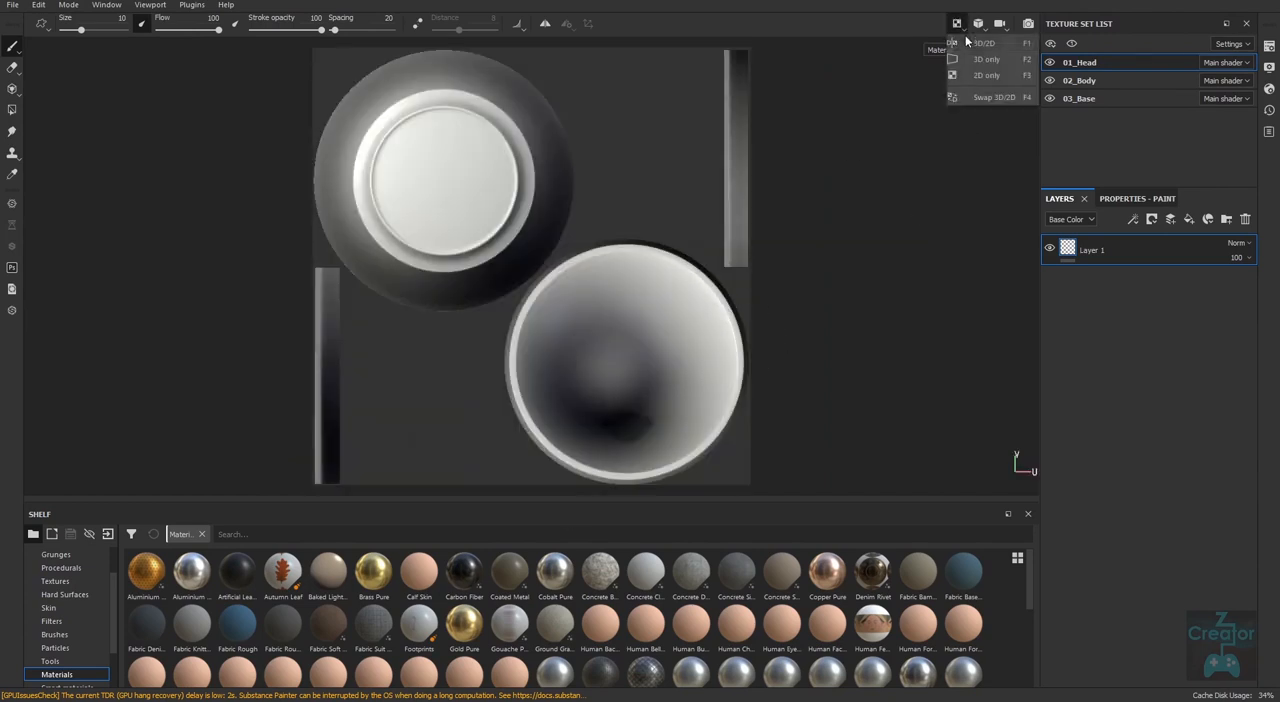
pyautogui.click(988, 60)
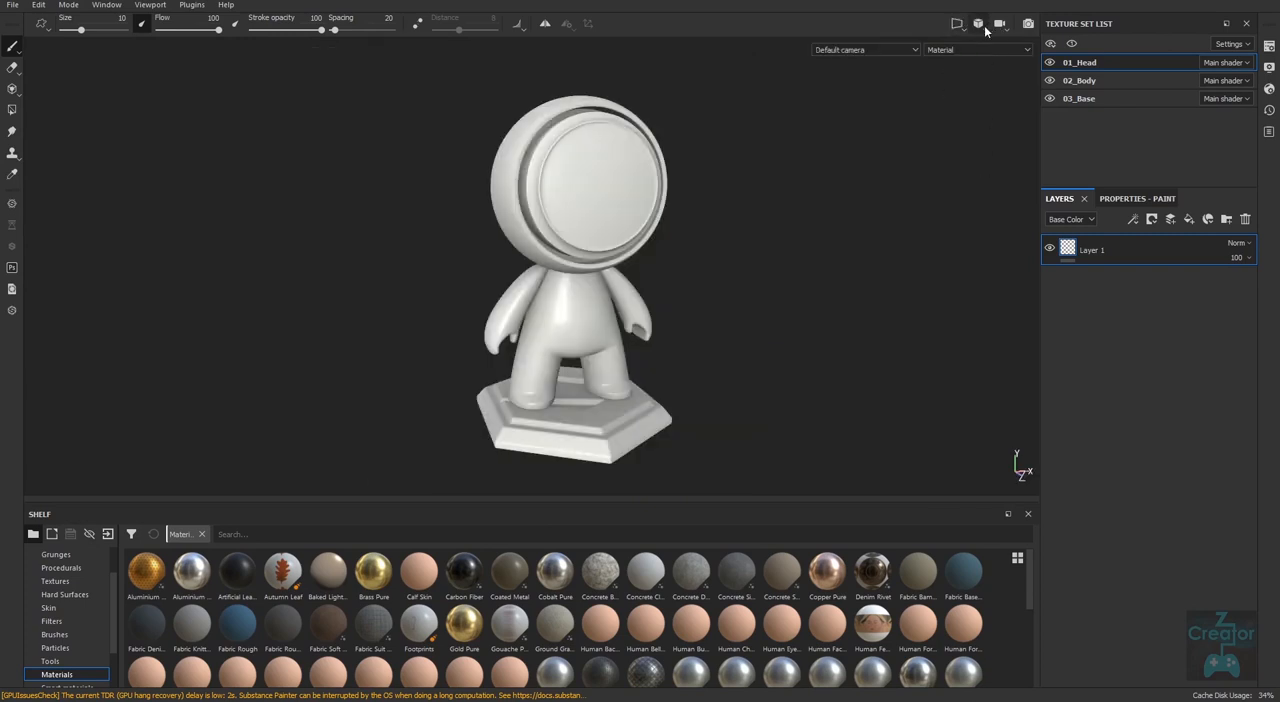
# Switch the camera to orthographic view and inspect the character from the front, side and above.
pyautogui.click(983, 27)
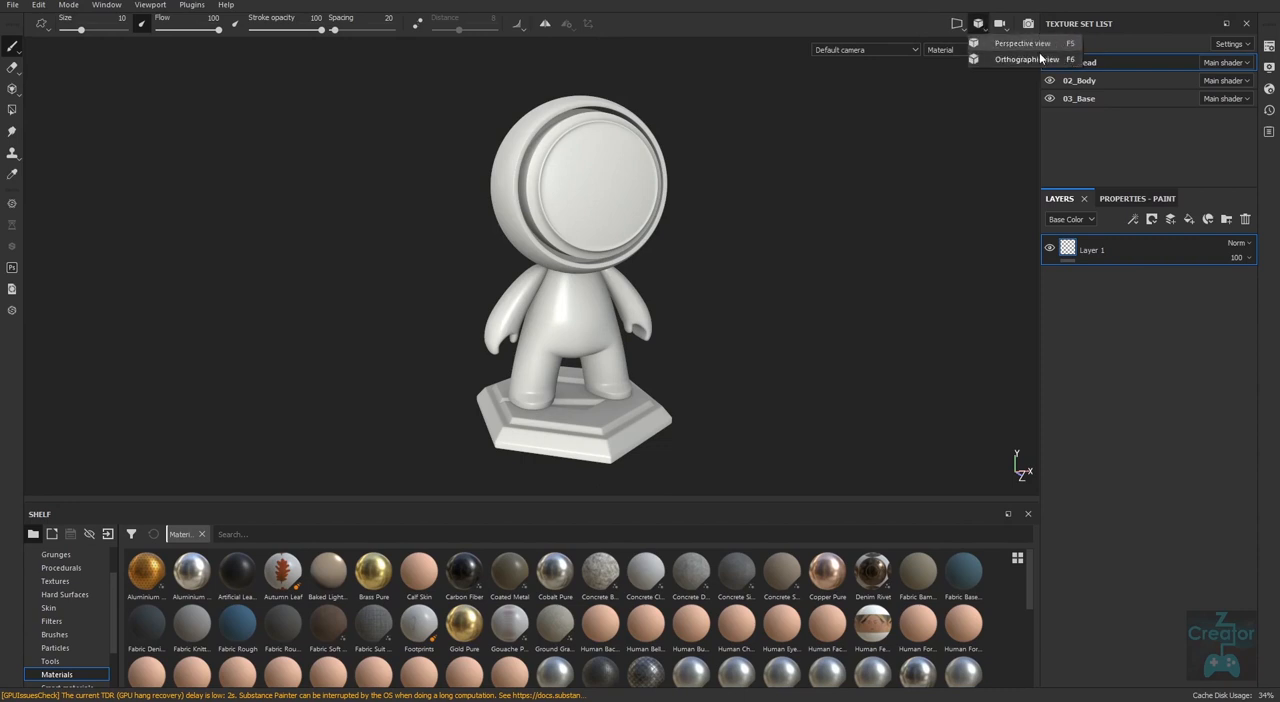
pyautogui.keyDown('alt'); pyautogui.moveTo(801, 350); pyautogui.dragTo(717, 414); pyautogui.keyUp('alt')
pyautogui.click(983, 25)
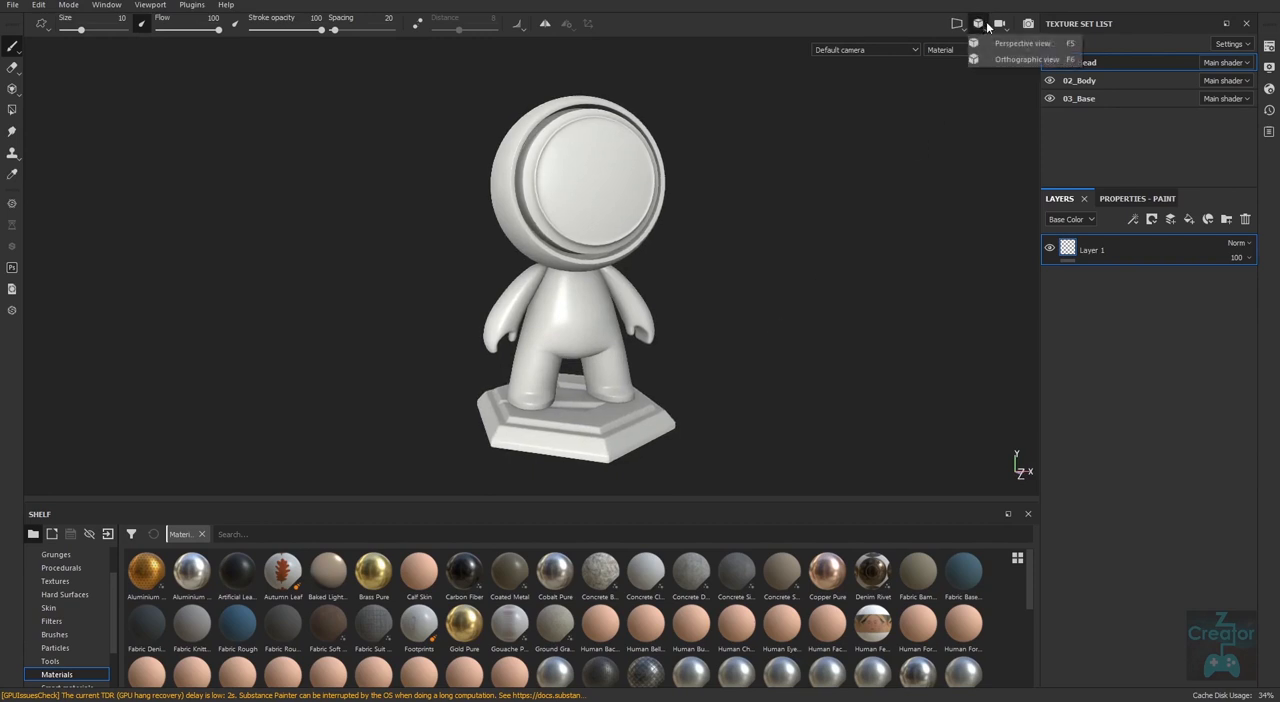
pyautogui.click(1060, 62)
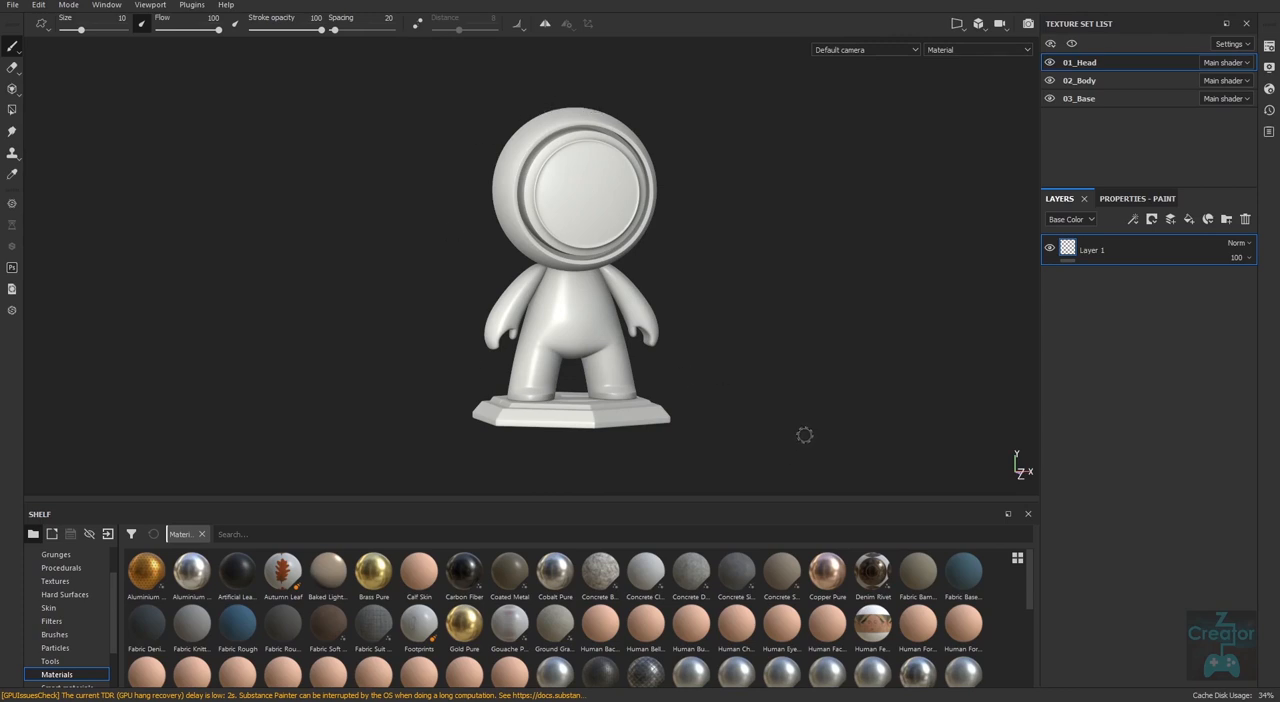
pyautogui.moveTo(817, 437)
pyautogui.keyDown('alt'); pyautogui.mouseDown()
pyautogui.moveTo(840, 437)
pyautogui.moveTo(797, 417)
pyautogui.moveTo(794, 429)
pyautogui.mouseUp(); pyautogui.keyUp('alt')
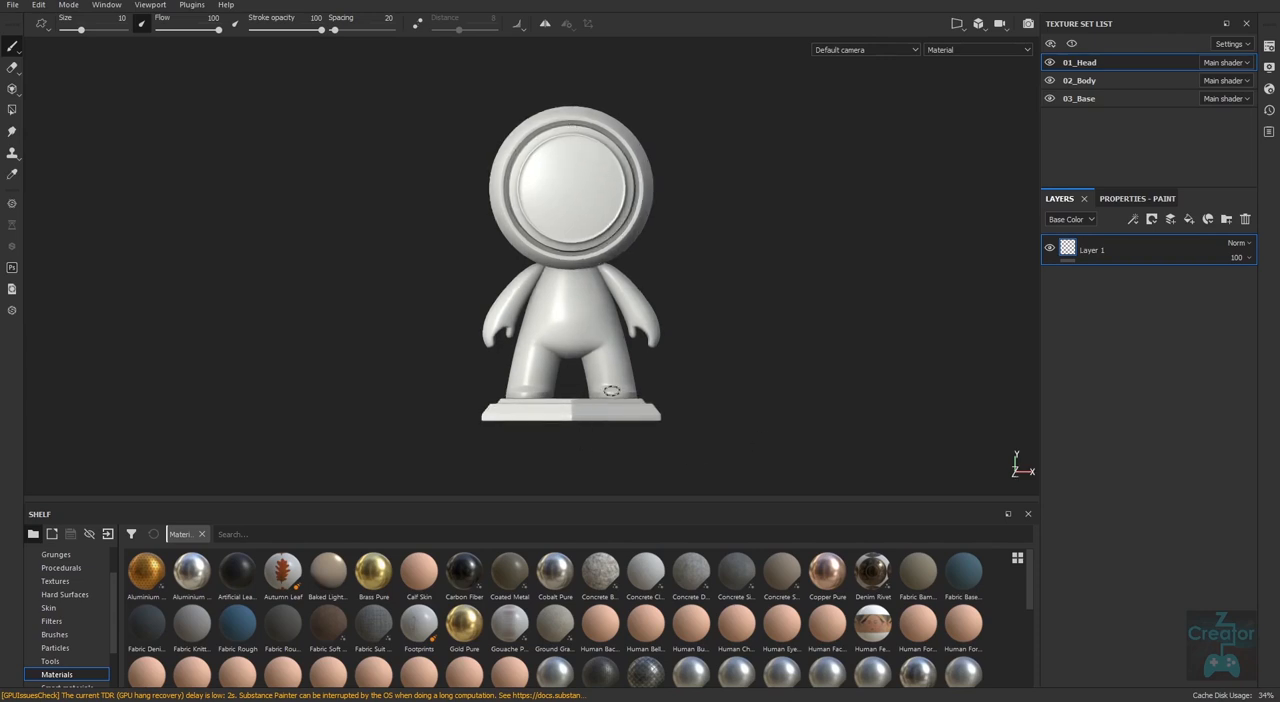
pyautogui.keyDown('alt'); pyautogui.moveTo(743, 420); pyautogui.dragTo(1045, 437); pyautogui.keyUp('alt')
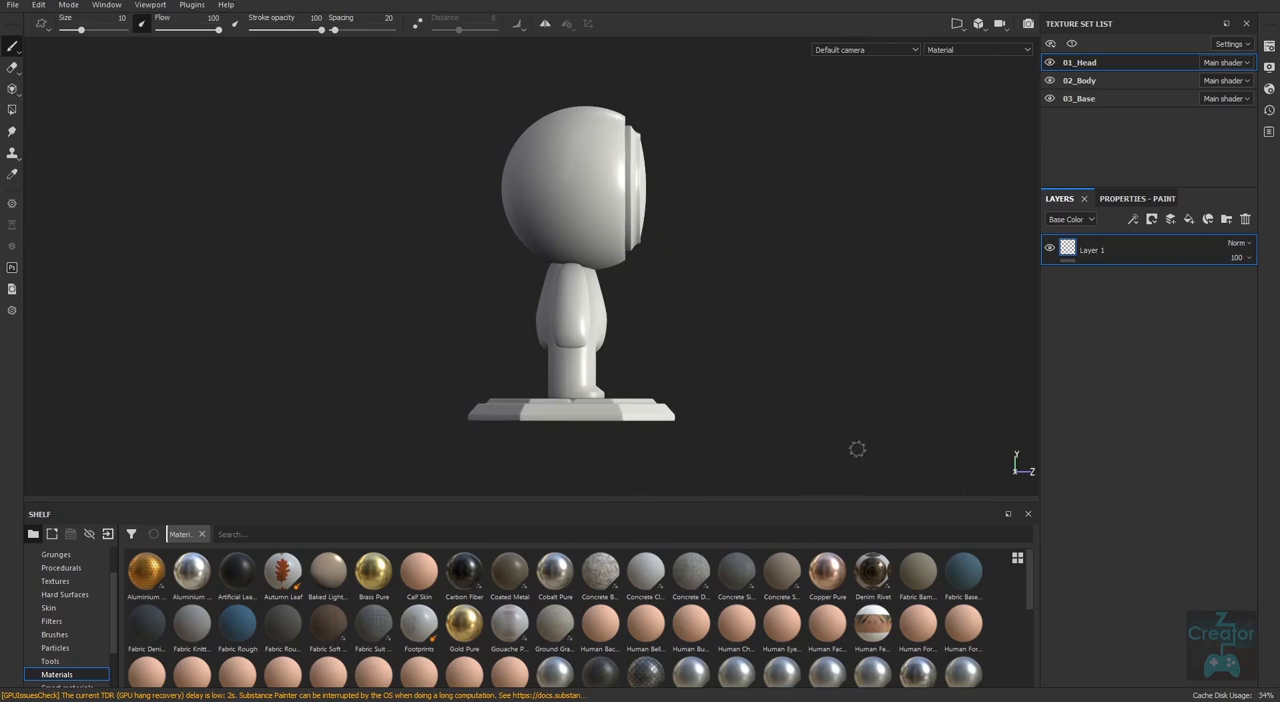
pyautogui.keyDown('alt'); pyautogui.moveTo(797, 404); pyautogui.dragTo(640, 400); pyautogui.keyUp('alt')
pyautogui.keyDown('alt'); pyautogui.moveTo(733, 333); pyautogui.dragTo(805, 393, button='right'); pyautogui.keyUp('alt')
pyautogui.keyDown('alt'); pyautogui.moveTo(805, 393); pyautogui.dragTo(773, 340, button='middle'); pyautogui.keyUp('alt')
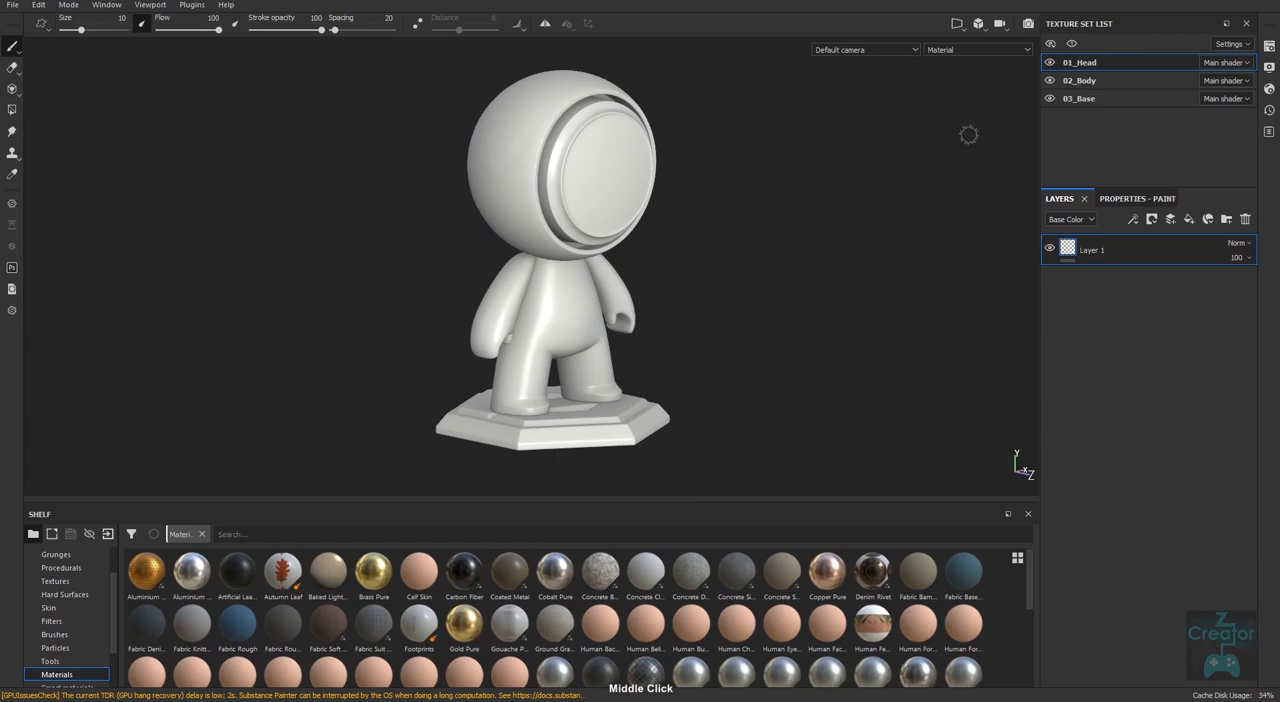
# Return the camera to perspective view and inspect the character at an angle.
pyautogui.click(985, 32)
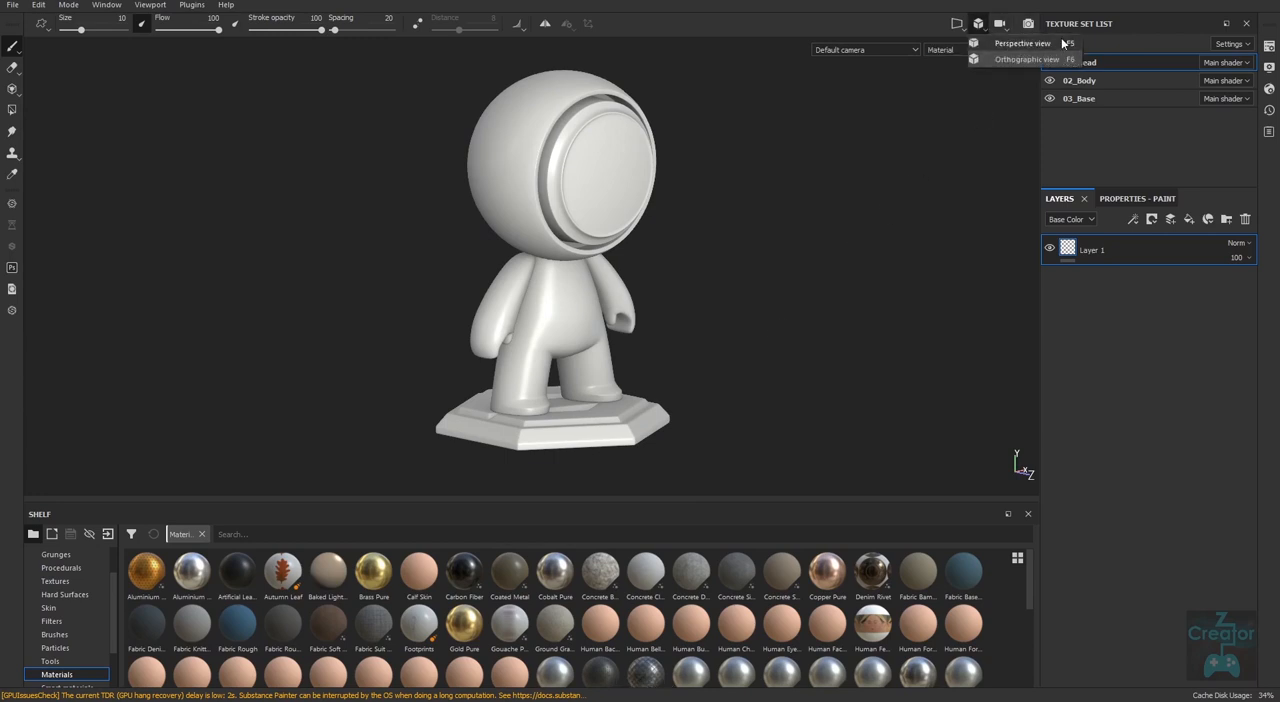
pyautogui.click(1050, 46)
pyautogui.keyDown('alt'); pyautogui.moveTo(780, 417); pyautogui.dragTo(700, 428); pyautogui.keyUp('alt')
pyautogui.keyDown('alt'); pyautogui.moveTo(700, 428); pyautogui.dragTo(709, 403, button='right'); pyautogui.keyUp('alt')
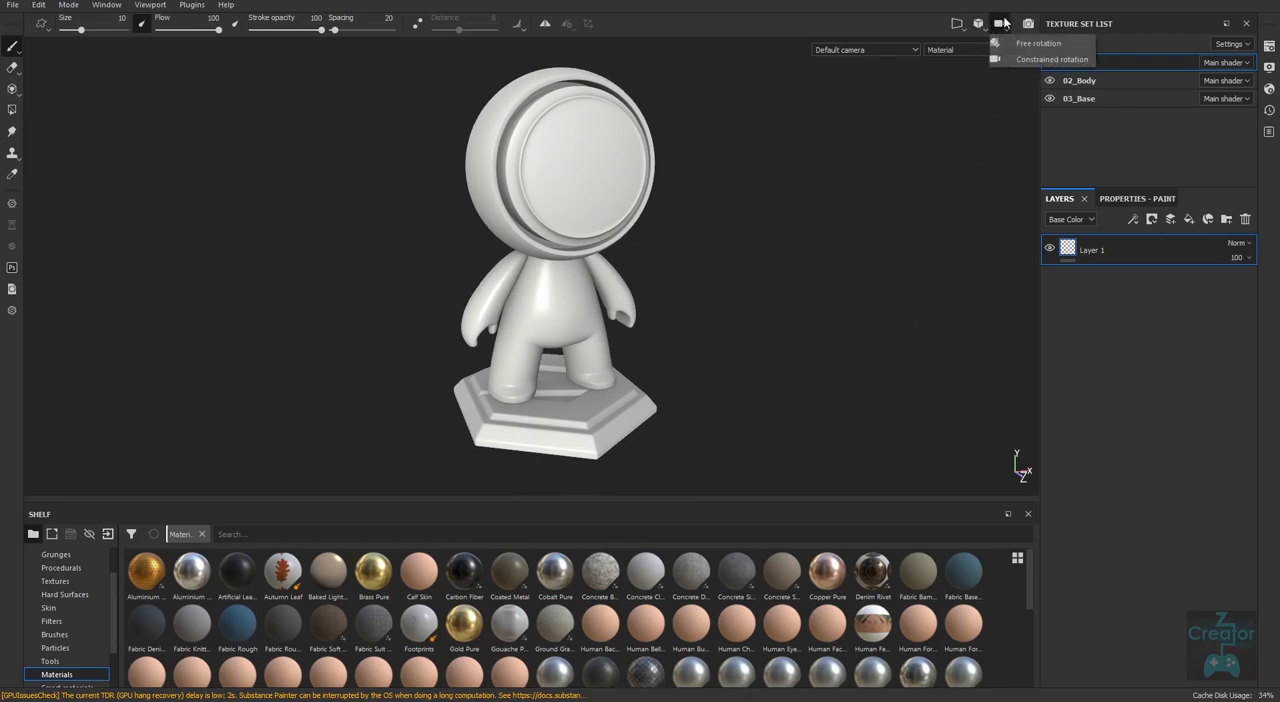
pyautogui.click(921, 296)
pyautogui.click(1002, 26)
pyautogui.click(988, 160)
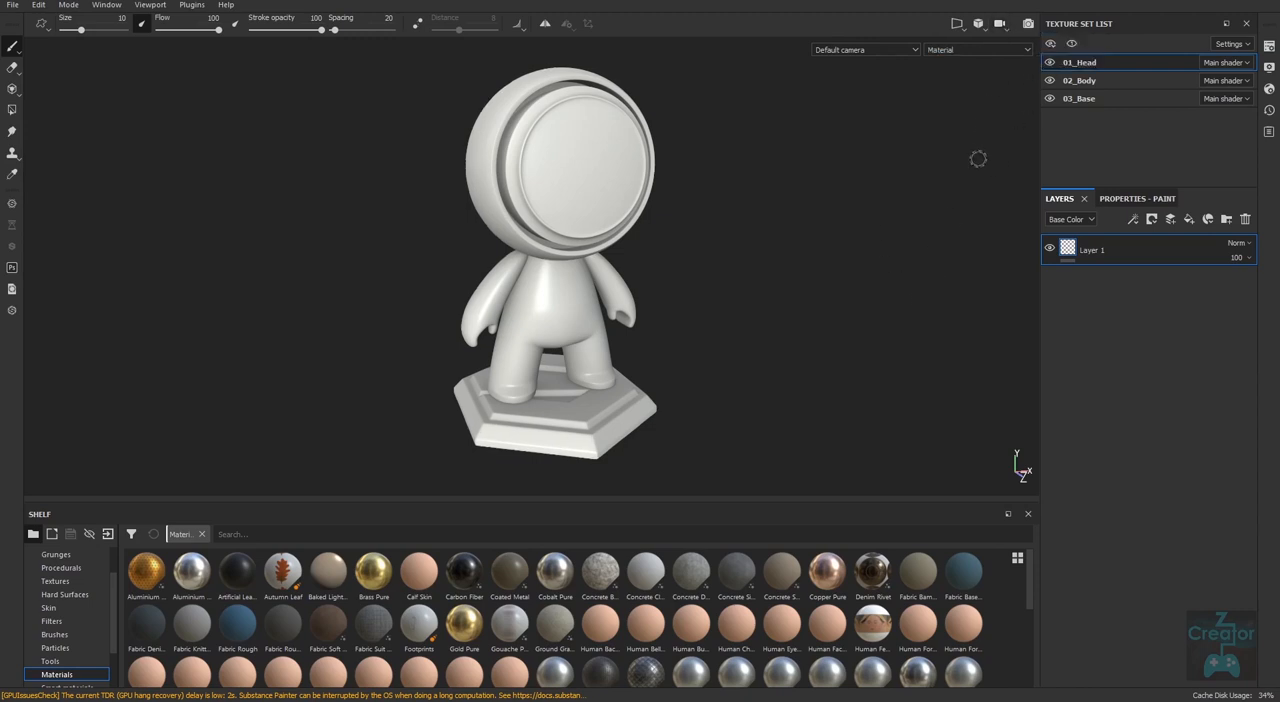
pyautogui.keyDown('alt'); pyautogui.moveTo(819, 462); pyautogui.dragTo(745, 427); pyautogui.keyUp('alt')
pyautogui.keyDown('alt'); pyautogui.moveTo(760, 367); pyautogui.dragTo(743, 419); pyautogui.keyUp('alt')
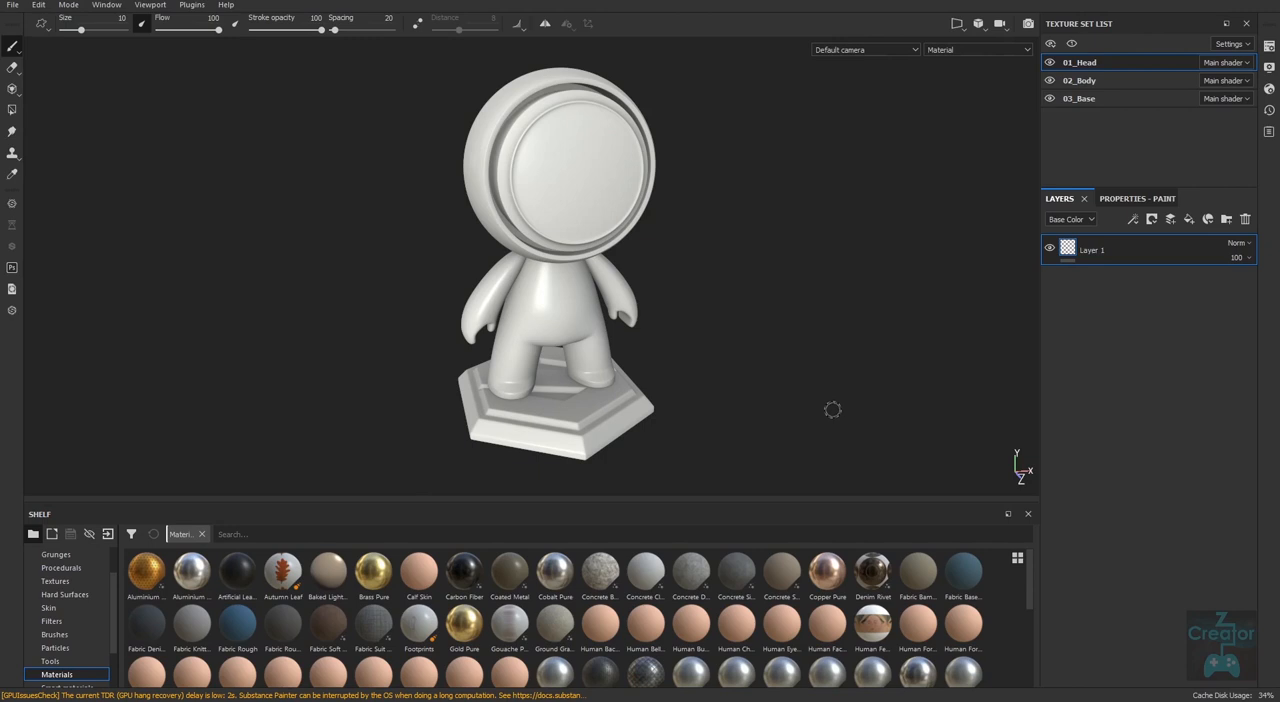
# Isolate the 01_Head texture set in the viewport and bring all texture sets back into view.
pyautogui.press('alt')
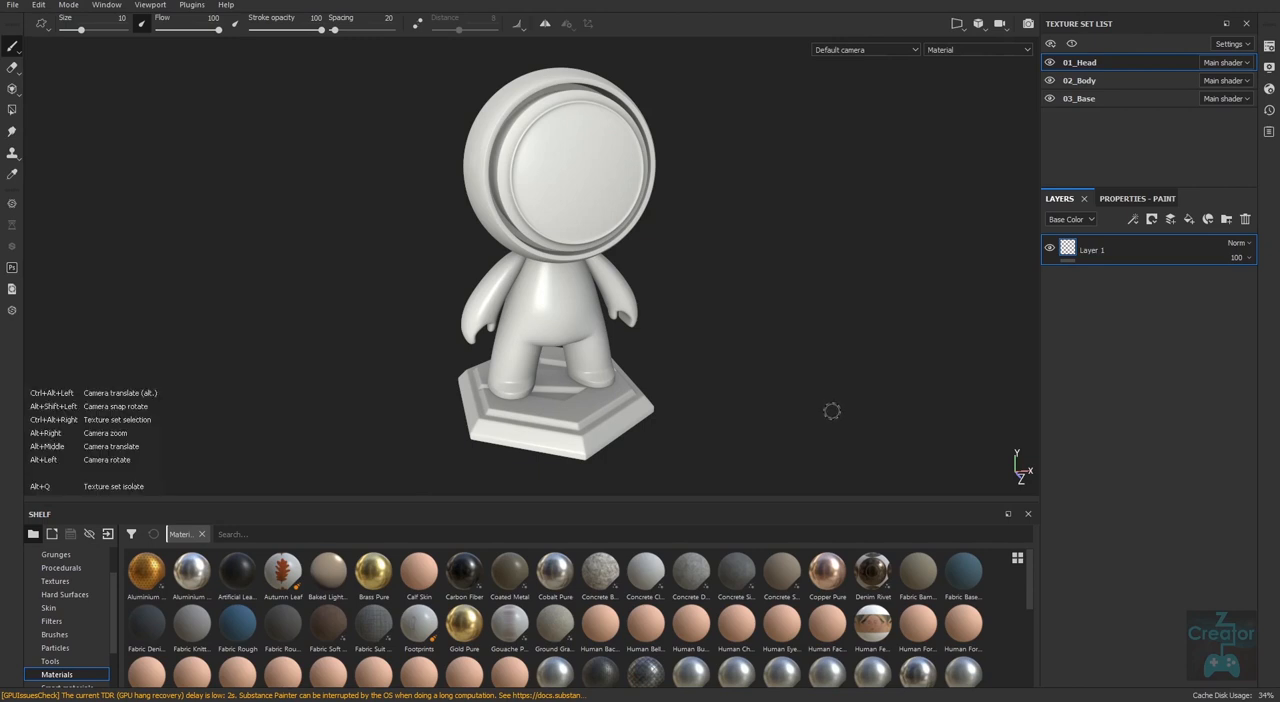
pyautogui.hotkey('alt', 'q')
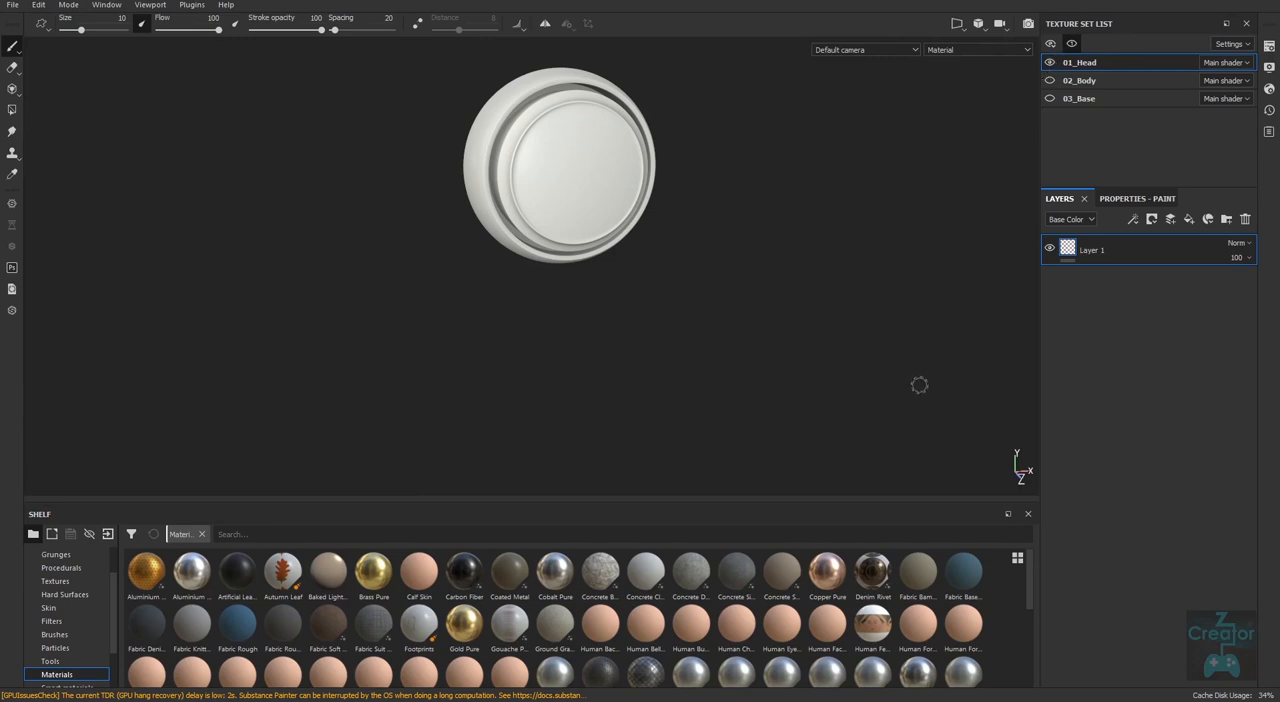
pyautogui.hotkey('alt', 'q')
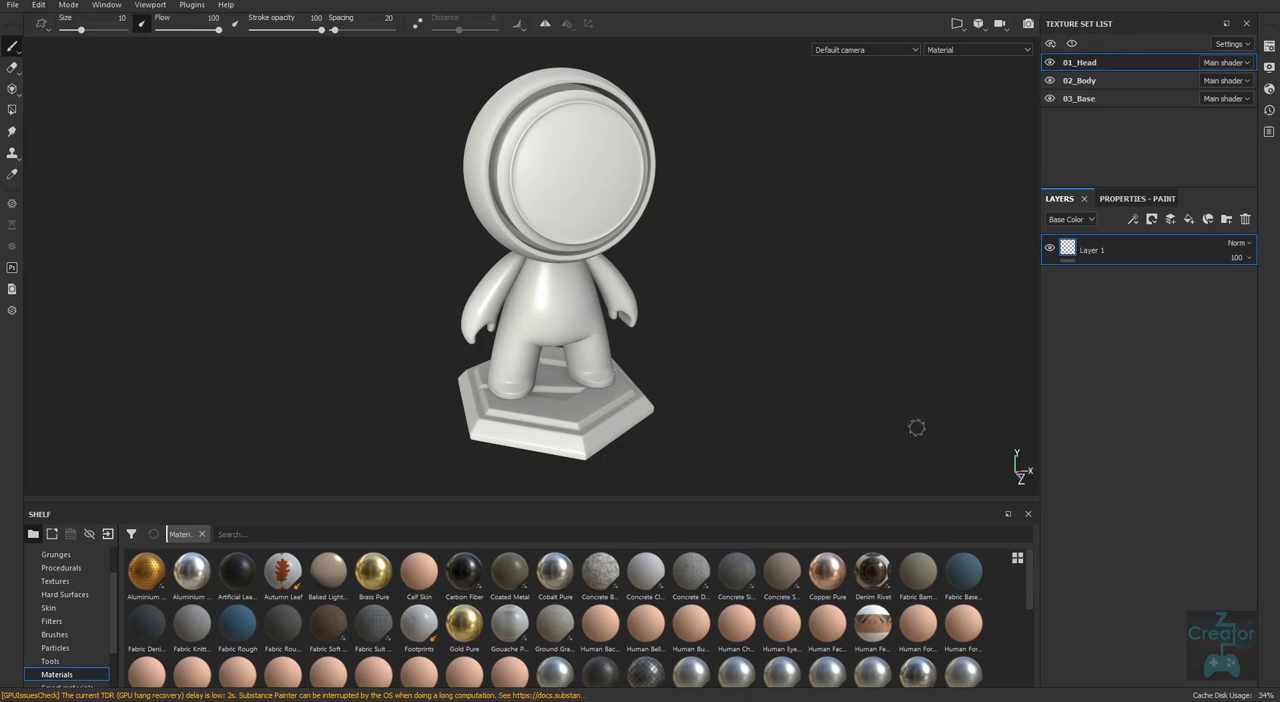
# Select the 02_Body, 03_Base and 01_Head texture sets in turn by picking the body, base and head on the model.
pyautogui.press('alt')
pyautogui.keyDown('ctrl'); pyautogui.keyDown('alt'); pyautogui.rightClick(564, 298); pyautogui.keyUp('alt'); pyautogui.keyUp('ctrl')
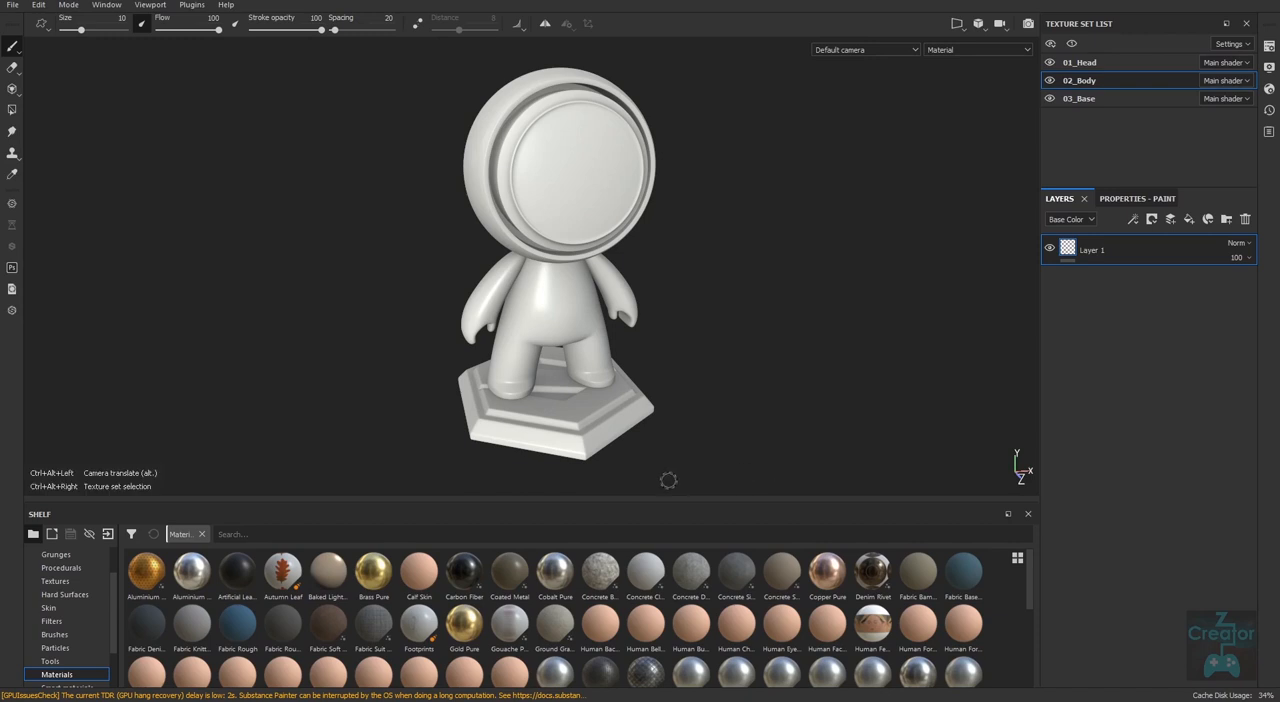
pyautogui.keyDown('ctrl'); pyautogui.keyDown('alt'); pyautogui.rightClick(577, 431); pyautogui.keyUp('alt'); pyautogui.keyUp('ctrl')
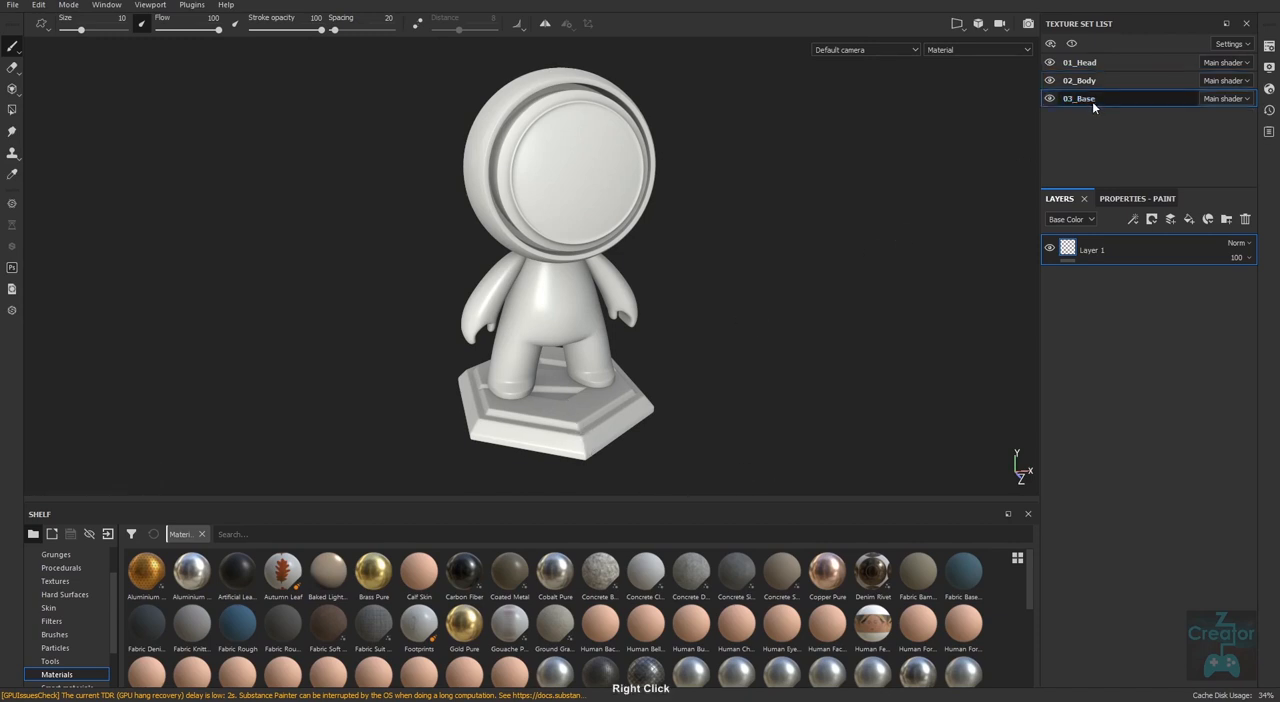
pyautogui.keyDown('ctrl'); pyautogui.keyDown('alt'); pyautogui.rightClick(579, 186); pyautogui.keyUp('alt'); pyautogui.keyUp('ctrl')
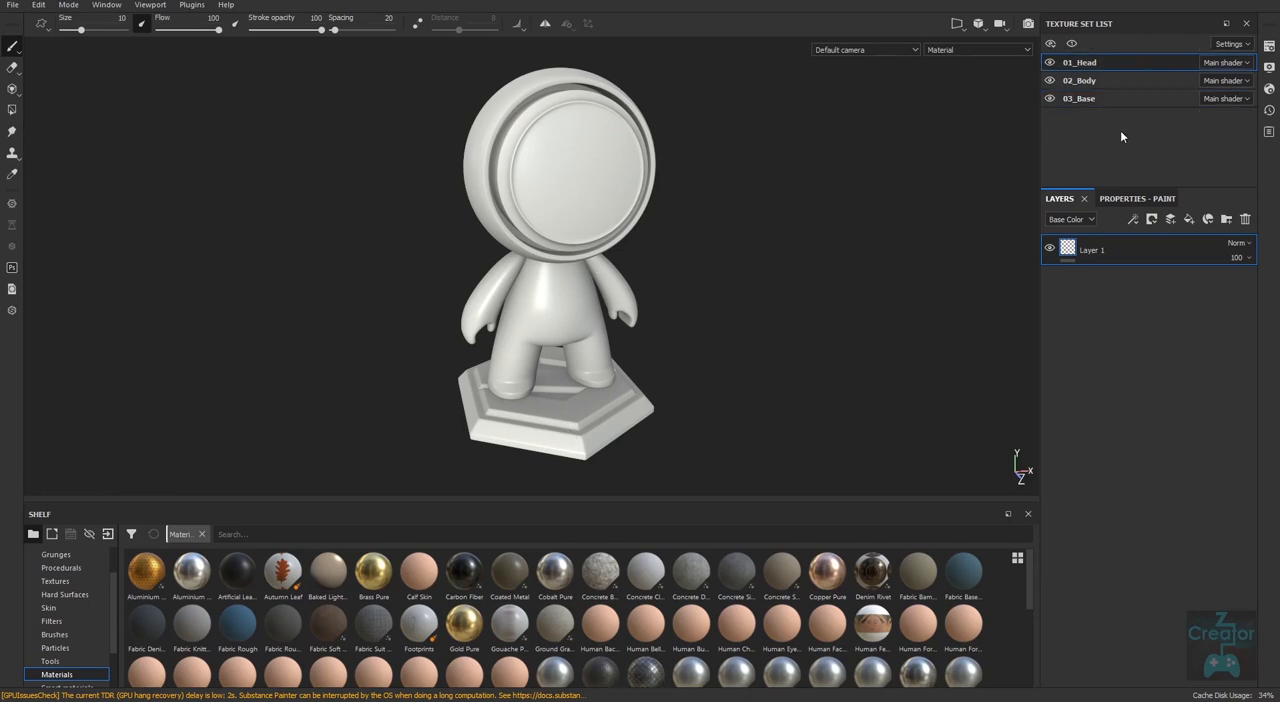
# Select the 02_Body texture set, select 03_Base by picking the base on the model, and return to the 01_Head texture set.
pyautogui.click(1097, 79)
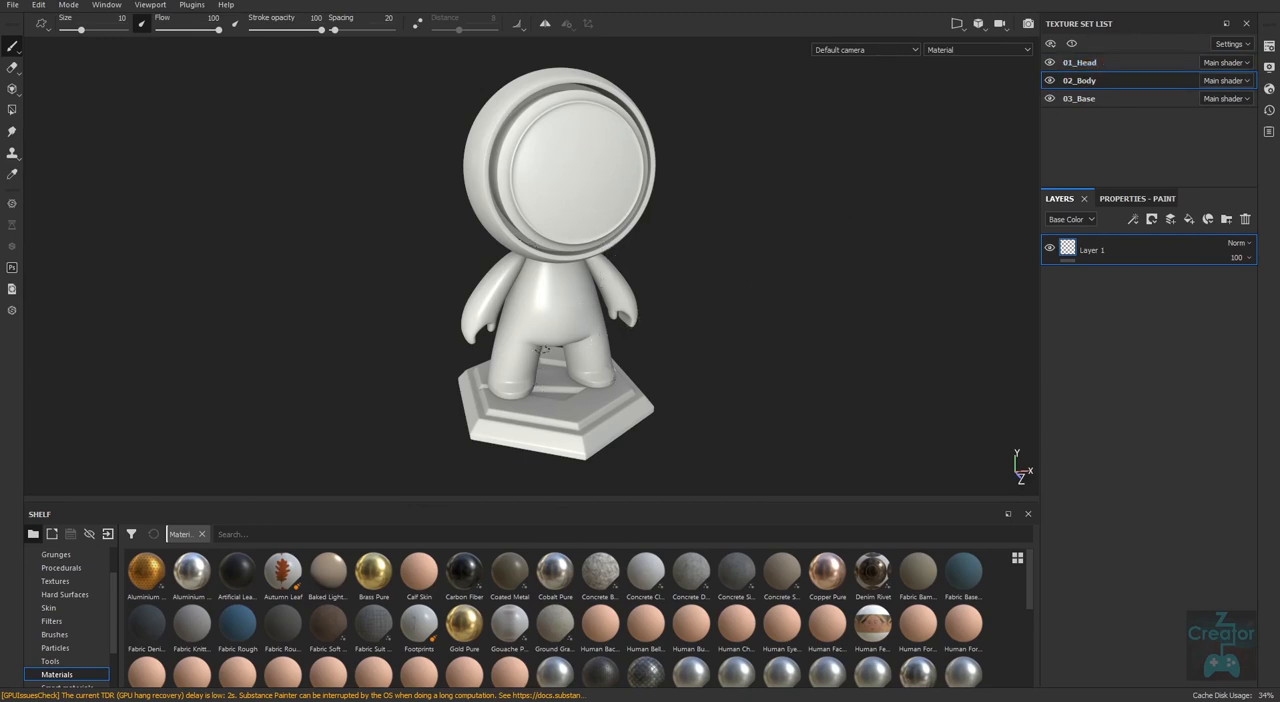
pyautogui.keyDown('alt'); pyautogui.moveTo(585, 427); pyautogui.dragTo(639, 435, button='right'); pyautogui.keyUp('alt')
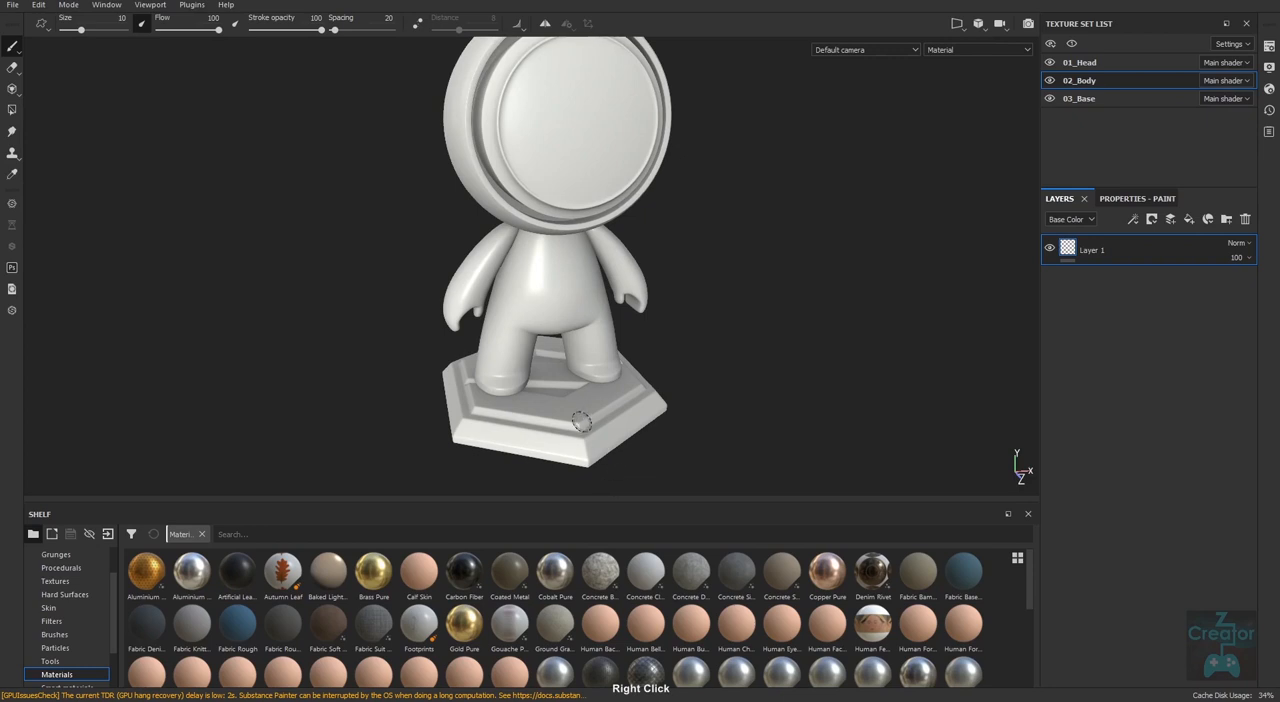
pyautogui.keyDown('ctrl'); pyautogui.keyDown('alt'); pyautogui.rightClick(580, 425); pyautogui.keyUp('alt'); pyautogui.keyUp('ctrl')
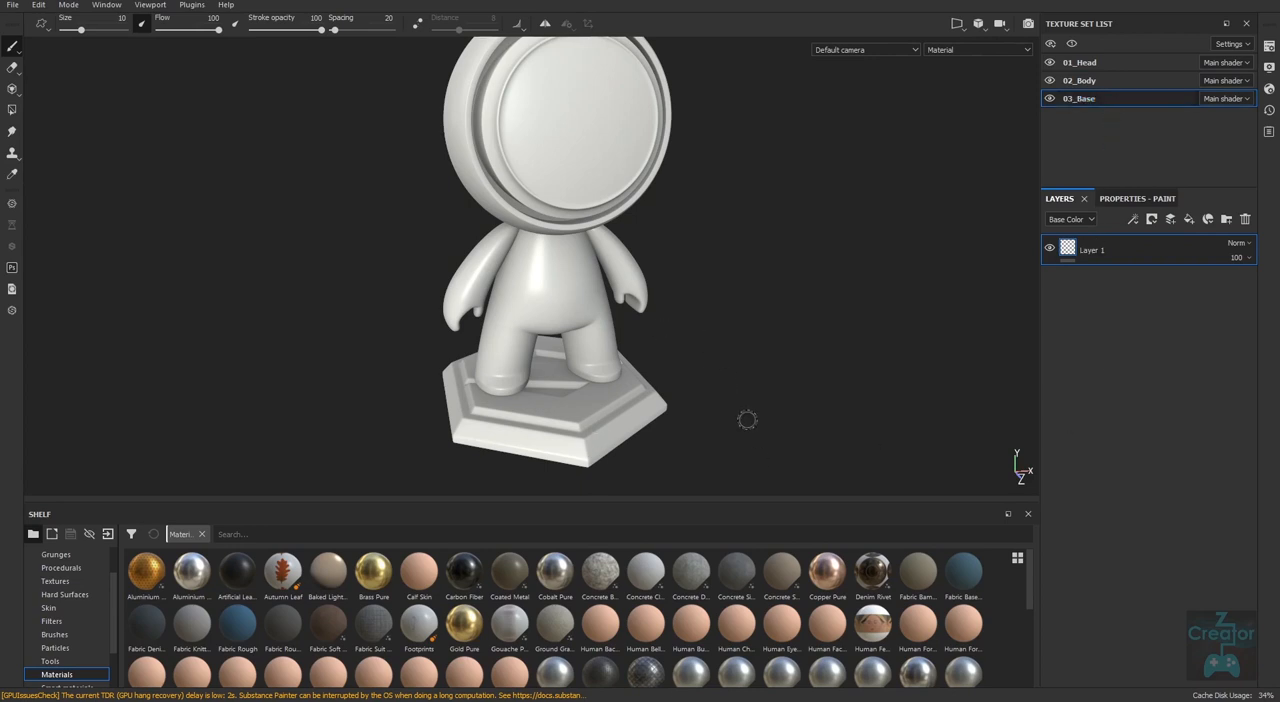
pyautogui.keyDown('alt'); pyautogui.moveTo(746, 417); pyautogui.dragTo(709, 339, button='right'); pyautogui.keyUp('alt')
pyautogui.moveTo(709, 339); pyautogui.dragTo(732, 407, button='middle')
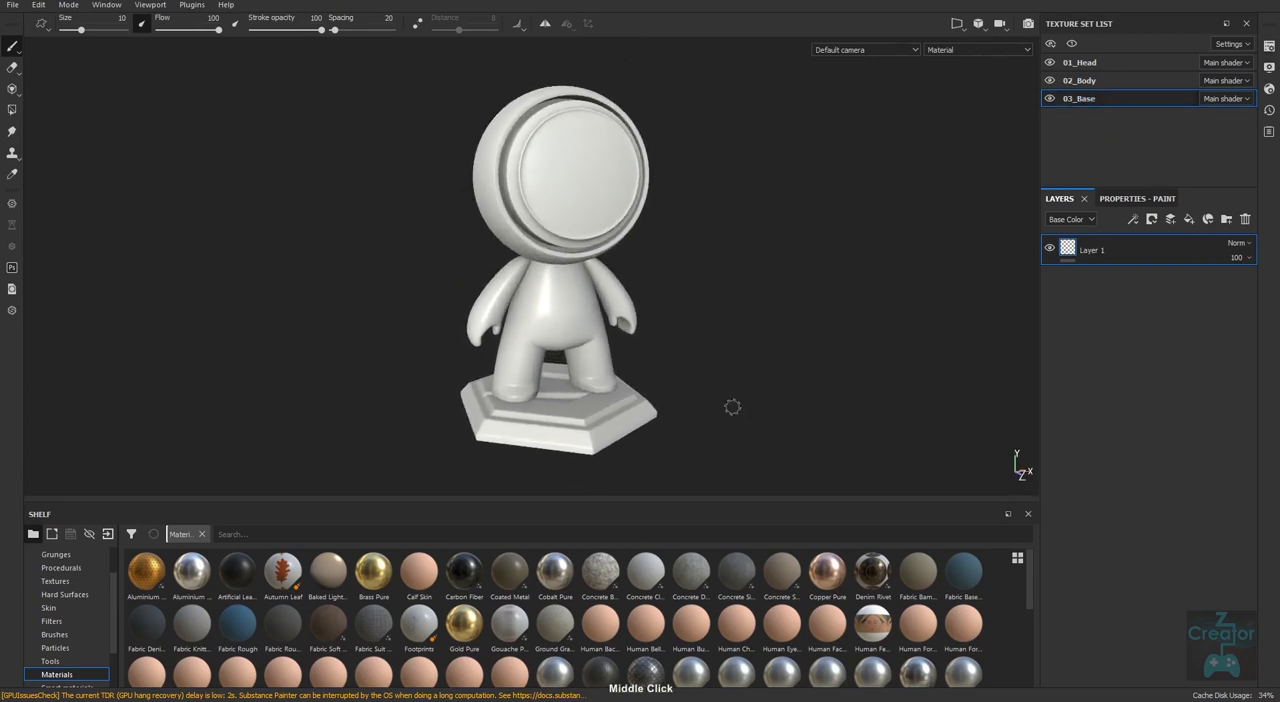
pyautogui.click(1090, 64)
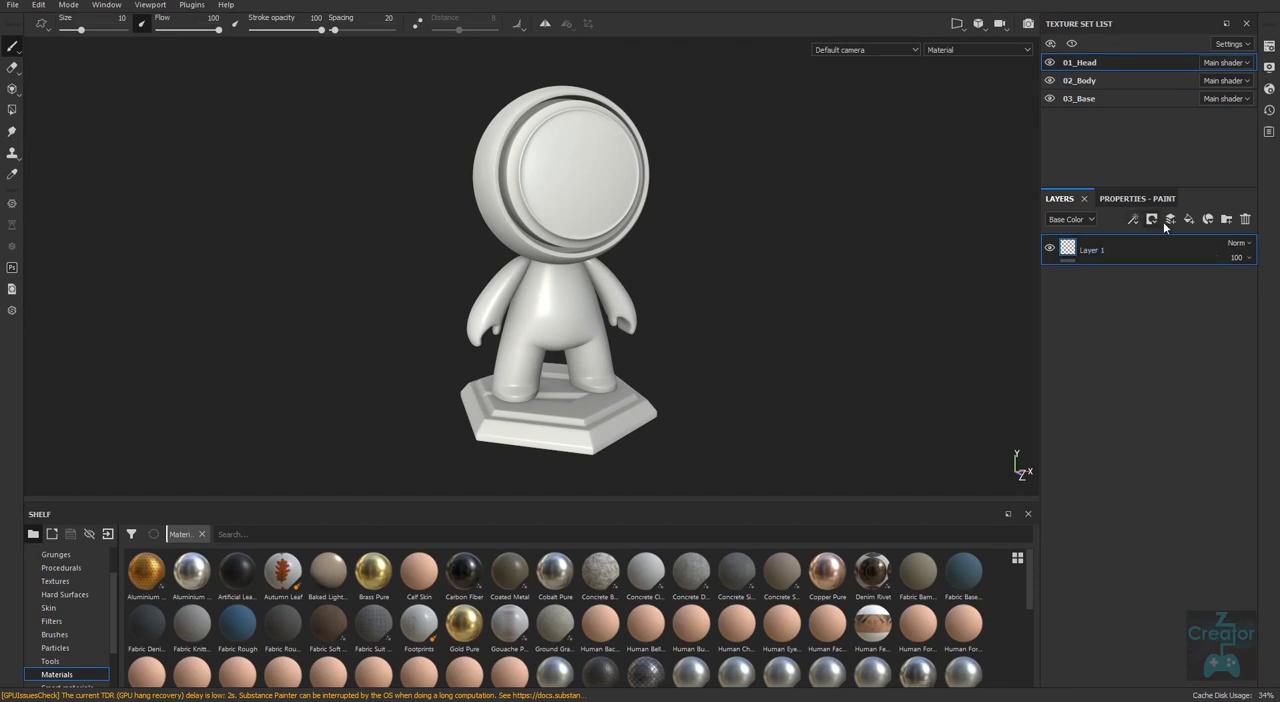
# Keep the Base Color channel for the layers, paint trial white strokes on the head's face, and delete Layer 1.
pyautogui.click(1092, 220)
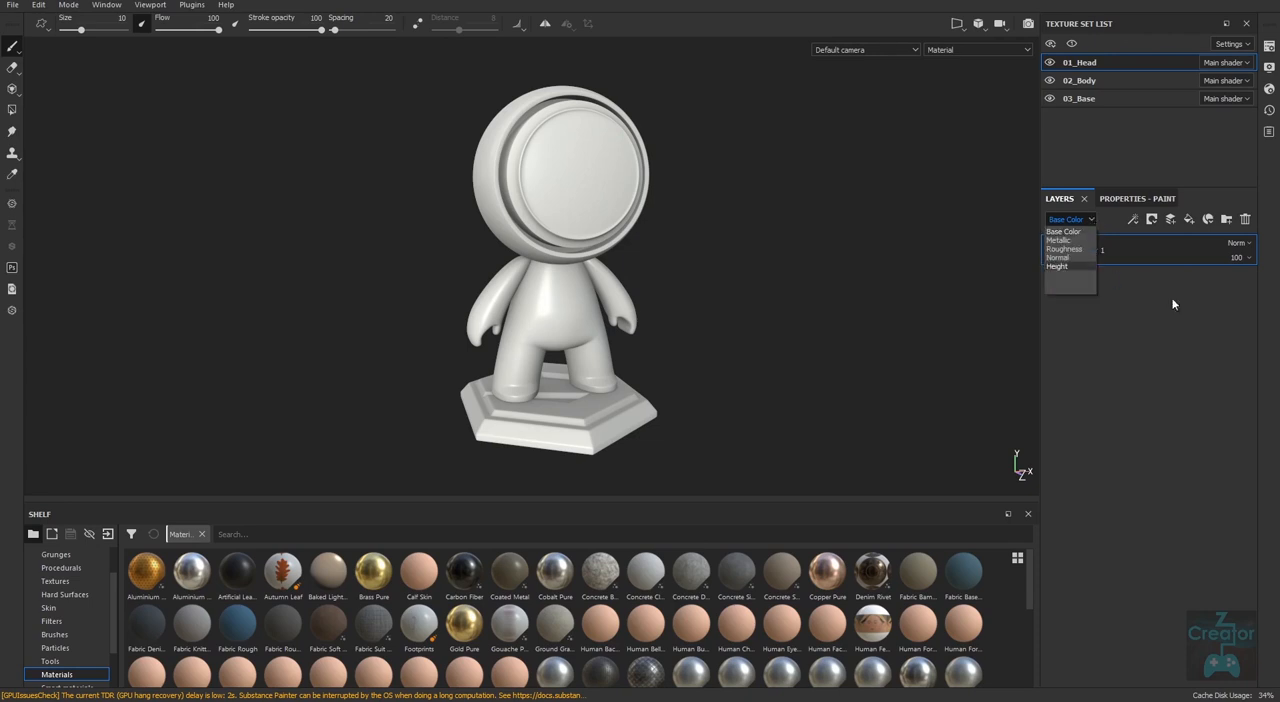
pyautogui.click(1075, 231)
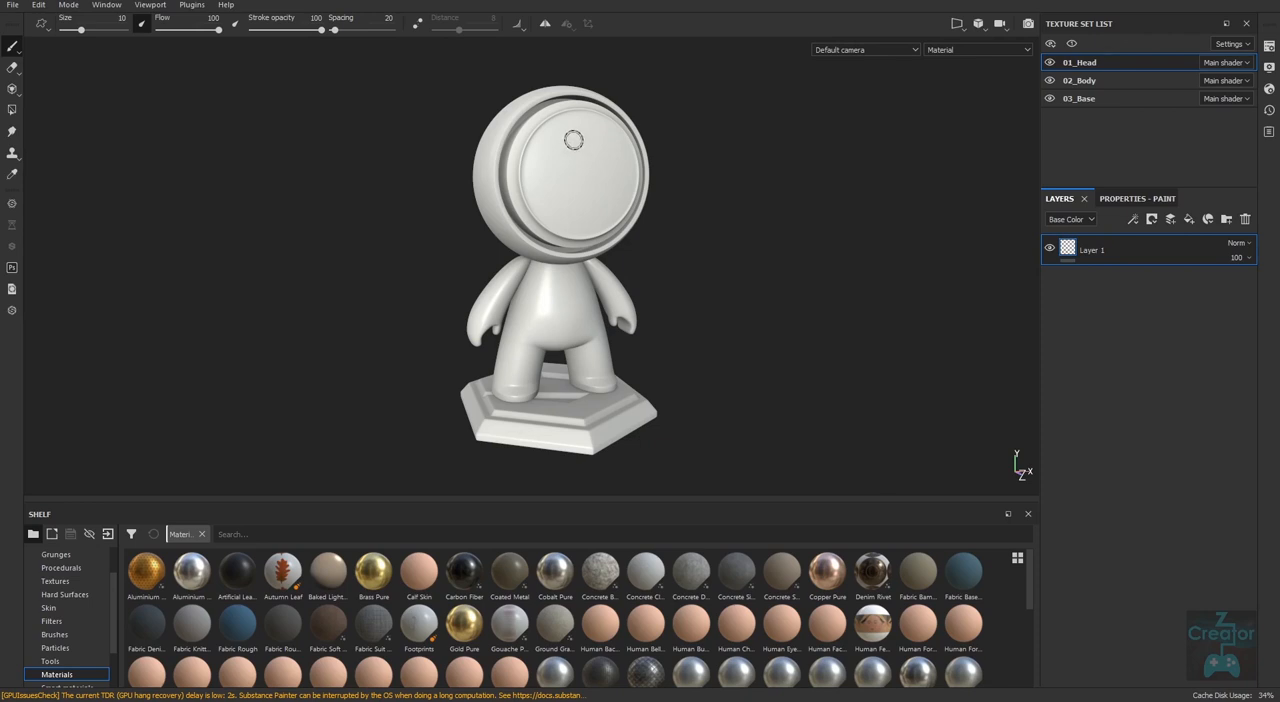
pyautogui.moveTo(598, 122)
pyautogui.mouseDown()
pyautogui.moveTo(542, 181)
pyautogui.moveTo(615, 135)
pyautogui.moveTo(570, 193)
pyautogui.moveTo(618, 178)
pyautogui.moveTo(588, 256)
pyautogui.mouseUp()
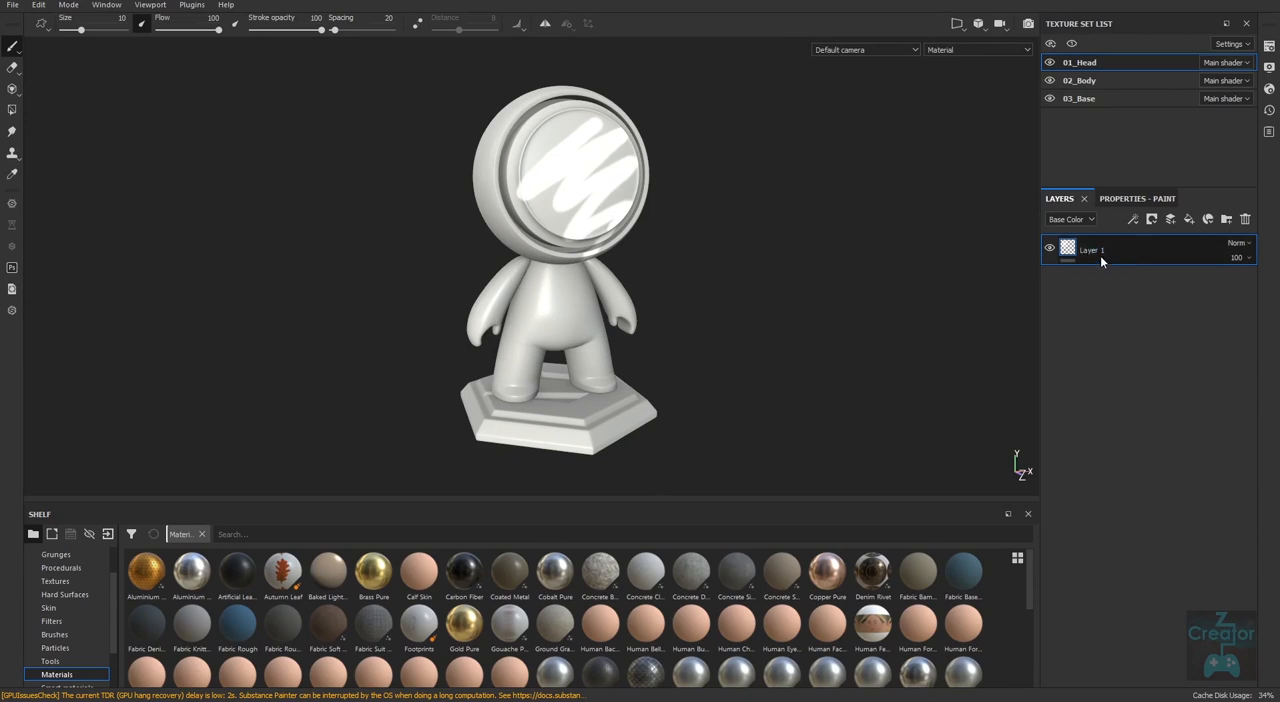
pyautogui.click(1246, 220)
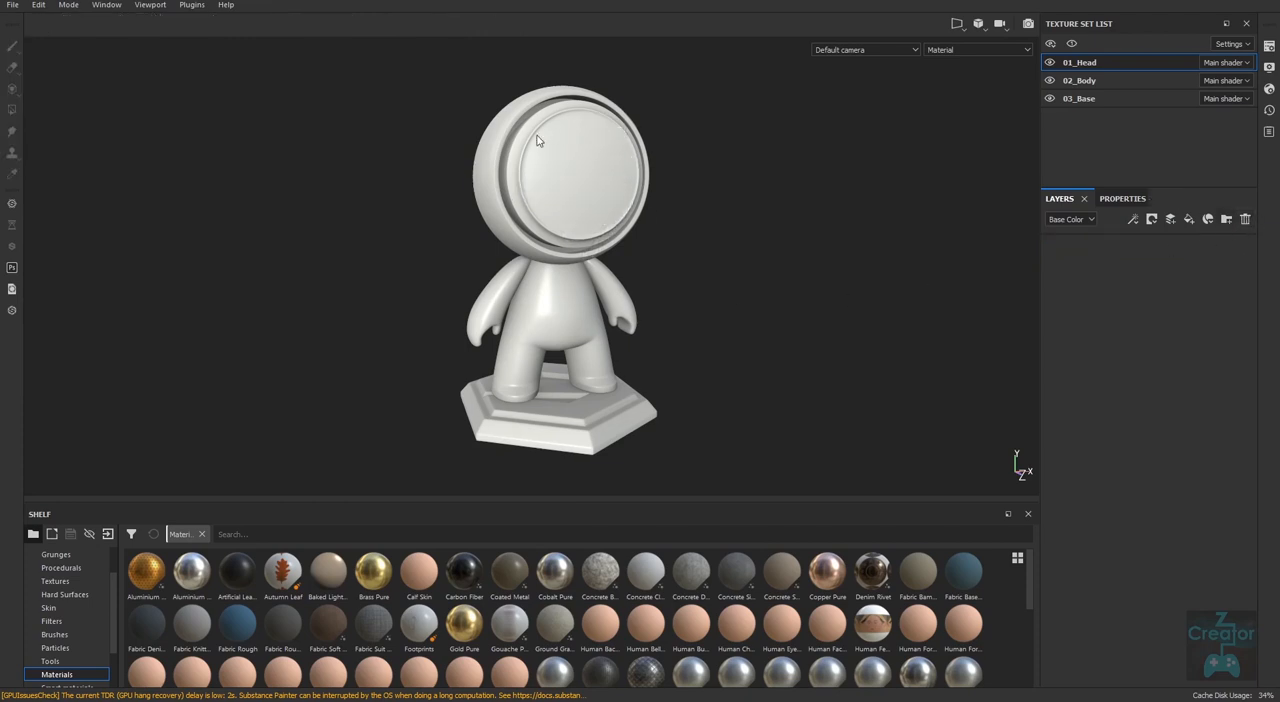
pyautogui.click(601, 141)
# Add a paint layer to the 01_Head texture set and paint a white zigzag stroke on the head's face.
pyautogui.click(1170, 220)
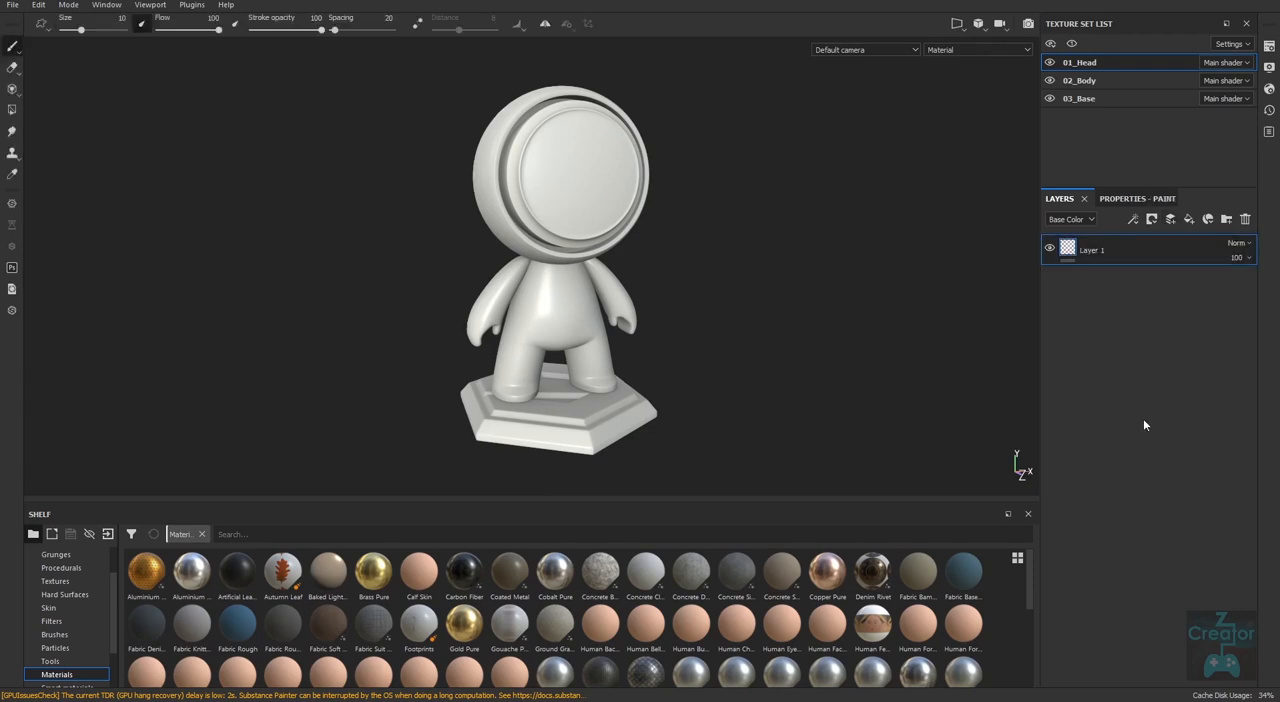
pyautogui.moveTo(563, 198)
pyautogui.mouseDown()
pyautogui.moveTo(584, 123)
pyautogui.moveTo(598, 222)
pyautogui.moveTo(628, 165)
pyautogui.mouseUp()
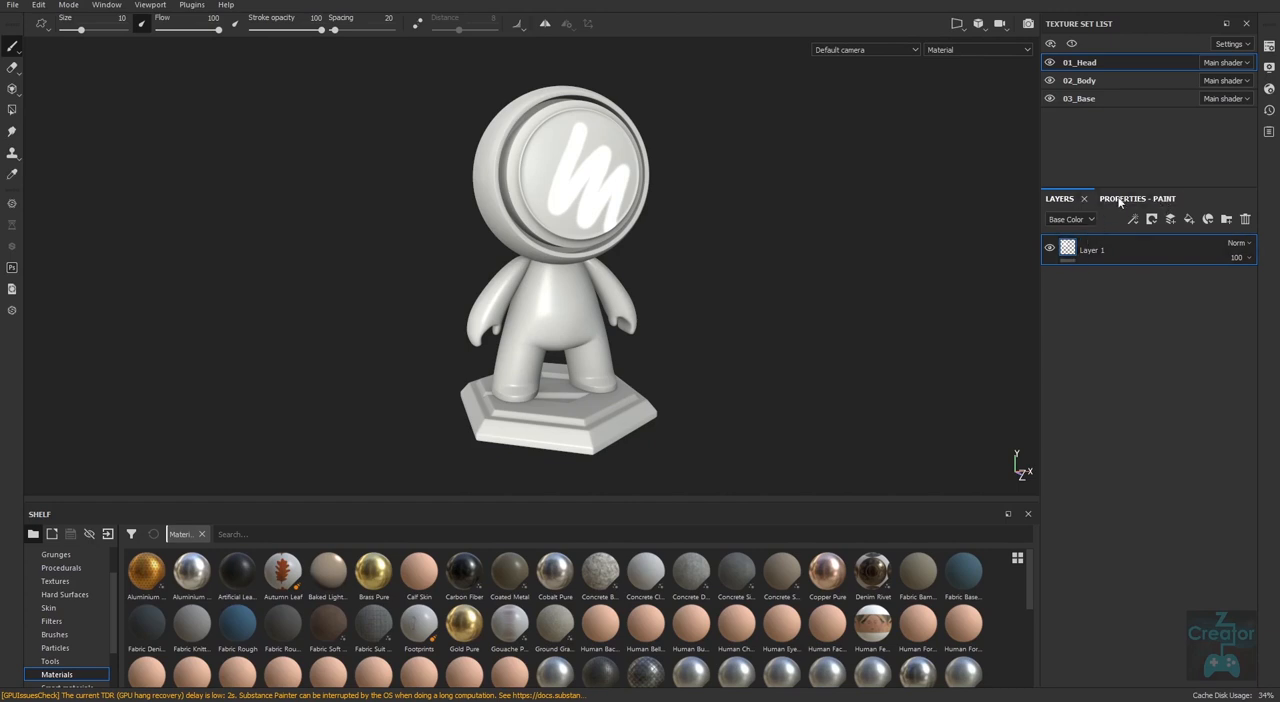
# Set the paint material's Base Color to red in the paint properties and scribble red strokes across the head's face.
pyautogui.click(1133, 200)
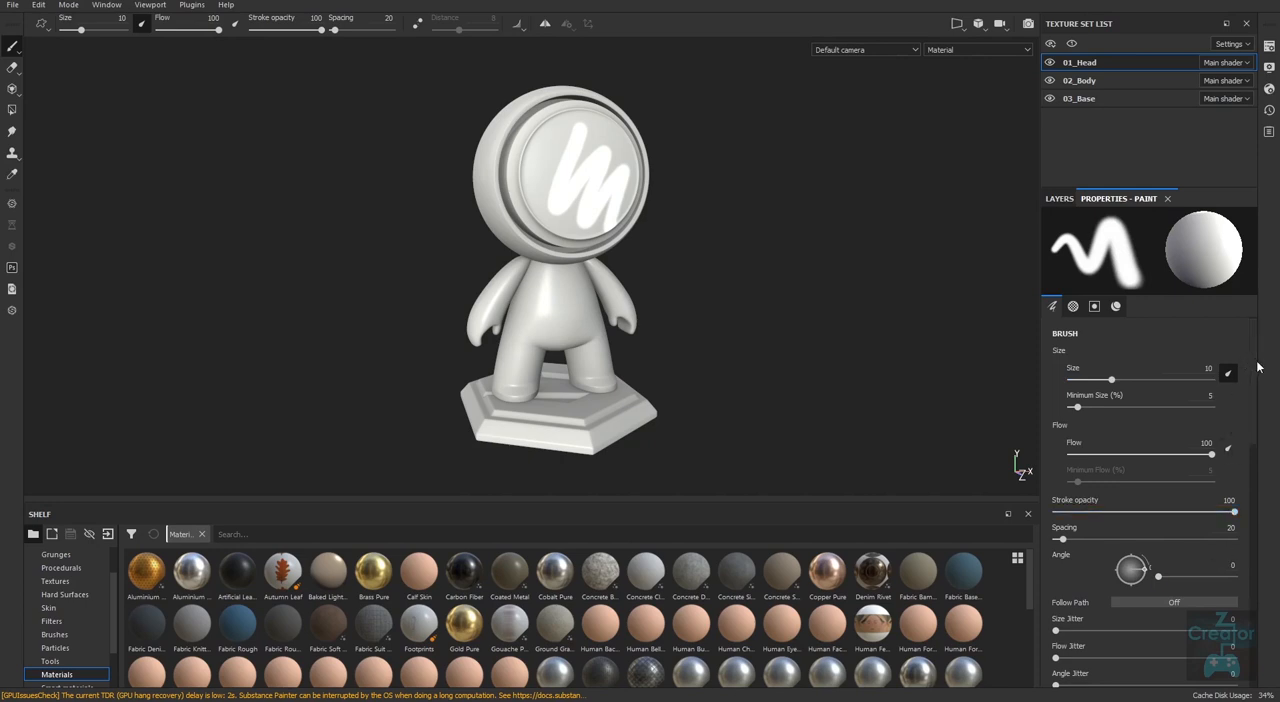
pyautogui.moveTo(1254, 403)
pyautogui.mouseDown()
pyautogui.moveTo(1242, 652)
pyautogui.moveTo(1250, 385)
pyautogui.mouseUp()
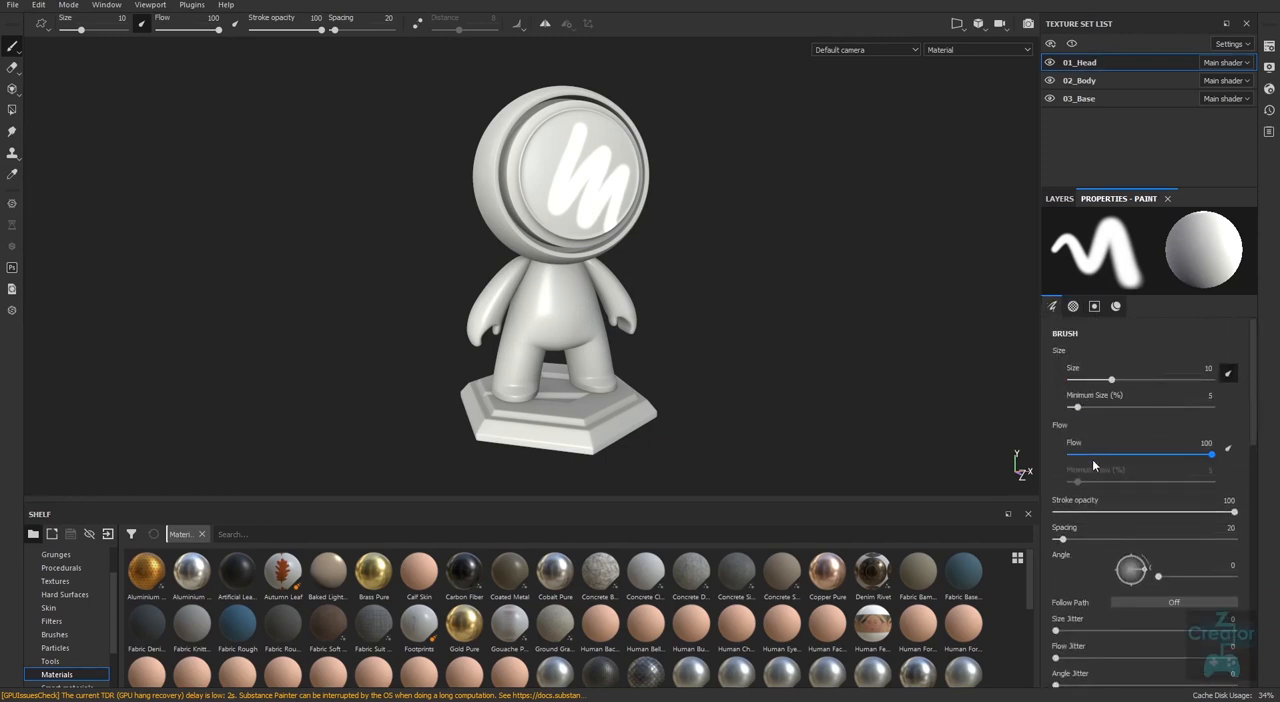
pyautogui.moveTo(1250, 423)
pyautogui.mouseDown()
pyautogui.moveTo(1249, 652)
pyautogui.moveTo(1248, 634)
pyautogui.mouseUp()
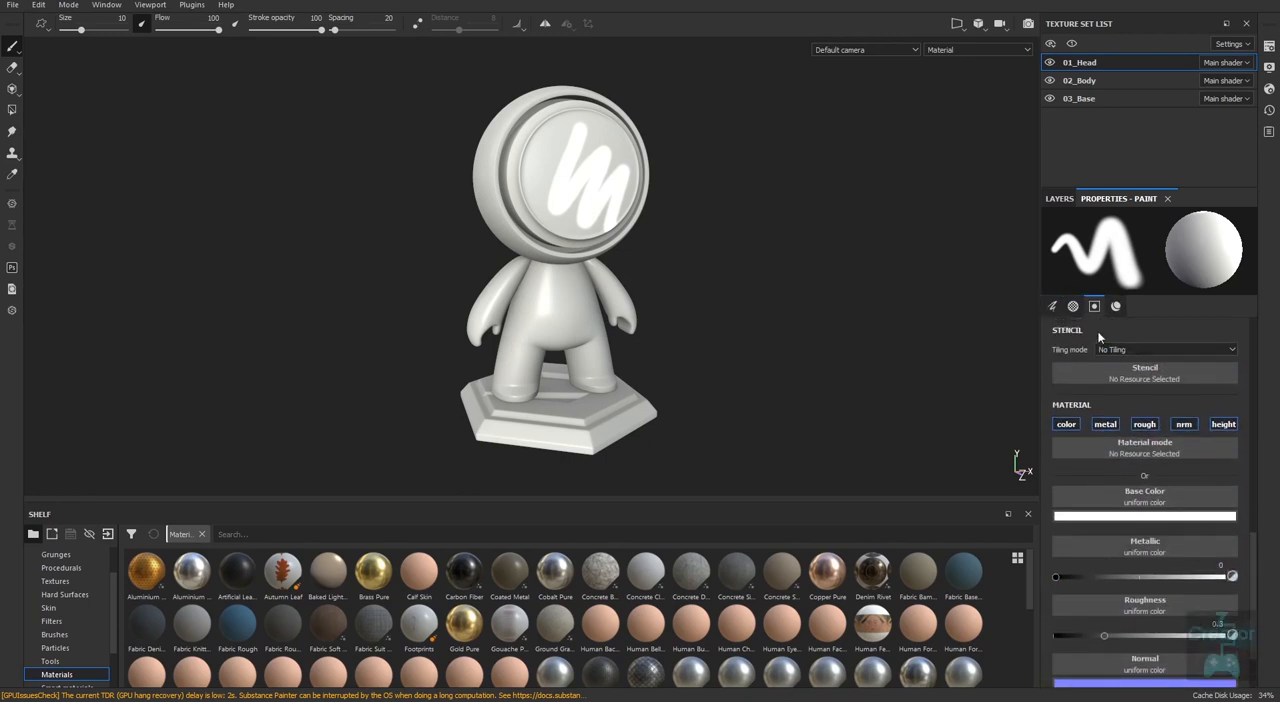
pyautogui.click(1094, 307)
pyautogui.click(1116, 306)
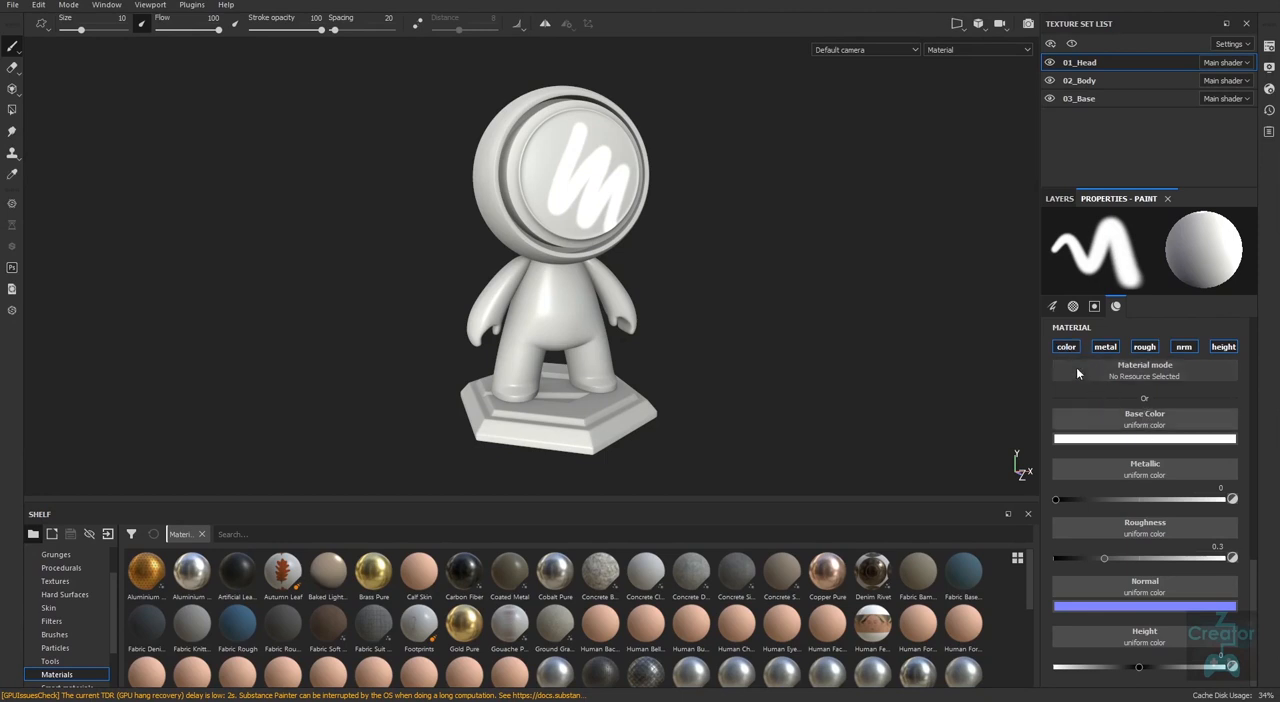
pyautogui.click(1146, 442)
pyautogui.moveTo(1168, 506); pyautogui.dragTo(1179, 502)
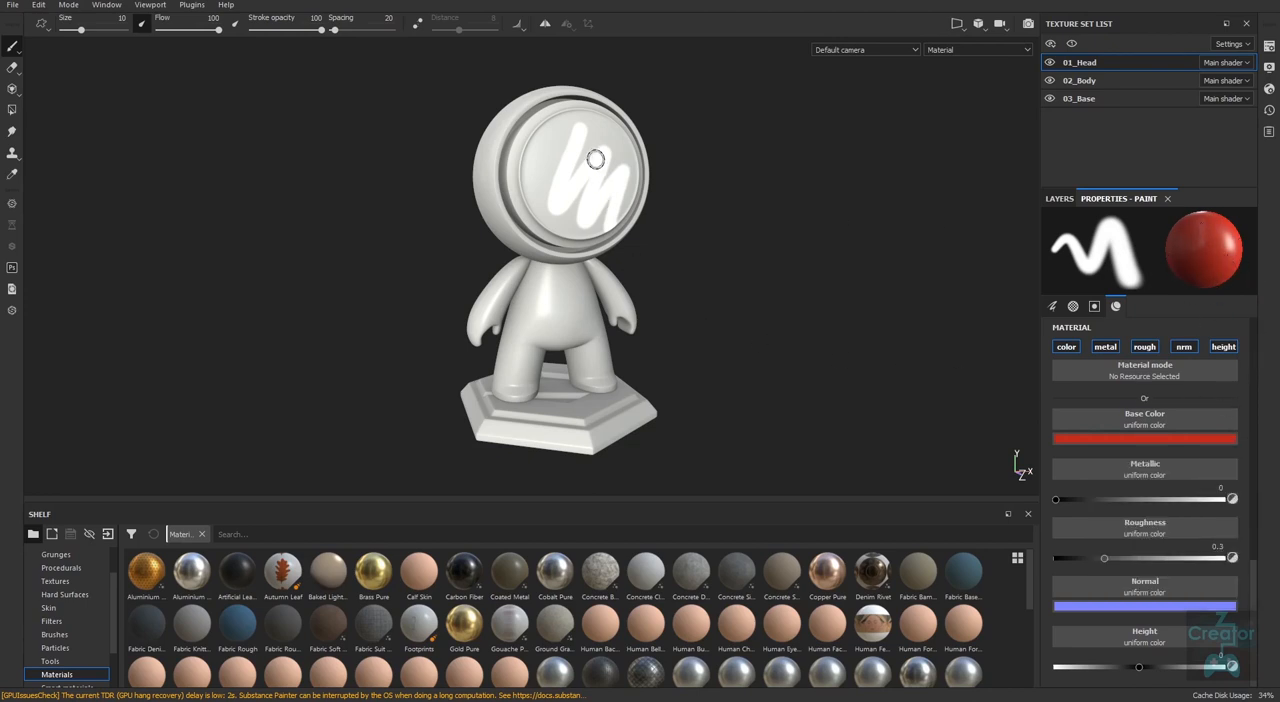
pyautogui.click(551, 131)
pyautogui.moveTo(551, 131)
pyautogui.mouseDown()
pyautogui.moveTo(572, 140)
pyautogui.moveTo(545, 225)
pyautogui.moveTo(562, 240)
pyautogui.moveTo(597, 220)
pyautogui.moveTo(632, 165)
pyautogui.moveTo(600, 262)
pyautogui.moveTo(572, 248)
pyautogui.mouseUp()
# Change the paint material's Base Color to yellow-green and paint over part of the face and the adjacent side of the head.
pyautogui.click(1148, 439)
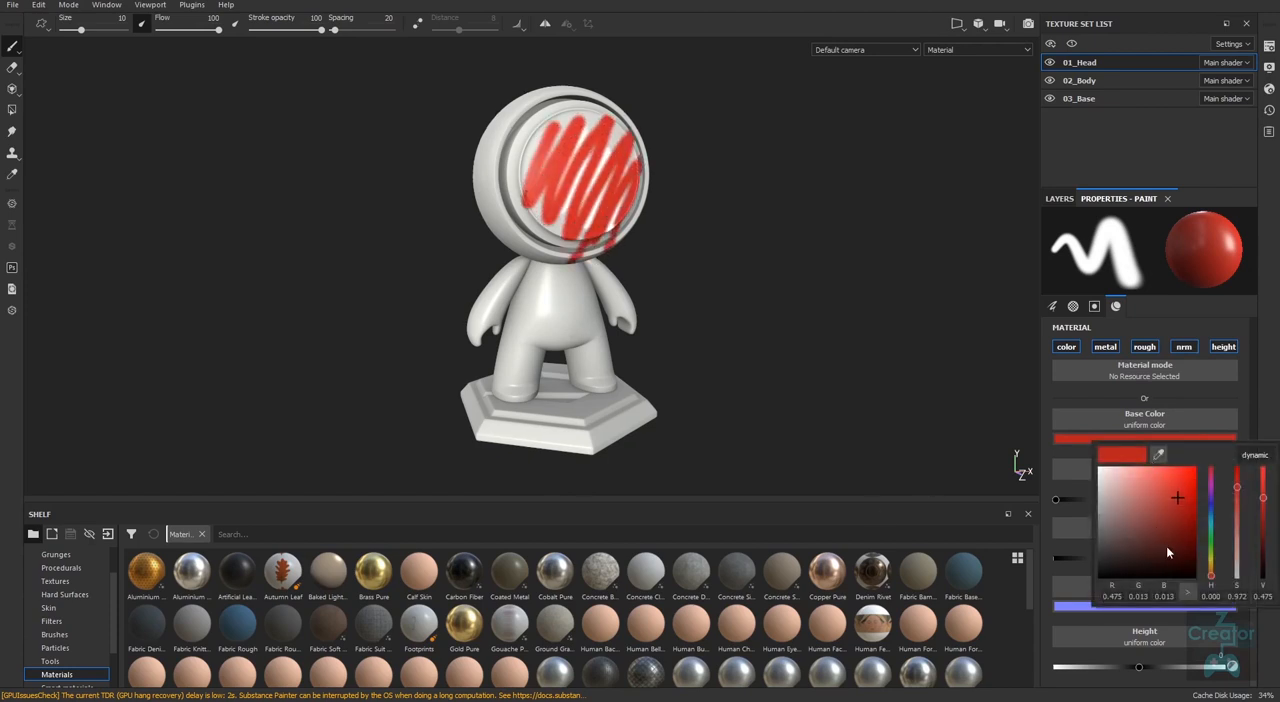
pyautogui.moveTo(1211, 576); pyautogui.dragTo(1211, 556)
pyautogui.moveTo(581, 137)
pyautogui.mouseDown()
pyautogui.moveTo(540, 297)
pyautogui.moveTo(582, 206)
pyautogui.moveTo(546, 135)
pyautogui.moveTo(475, 223)
pyautogui.mouseUp()
pyautogui.moveTo(570, 211)
pyautogui.mouseDown()
pyautogui.moveTo(525, 210)
pyautogui.moveTo(546, 130)
pyautogui.moveTo(586, 192)
pyautogui.moveTo(578, 238)
pyautogui.mouseUp()
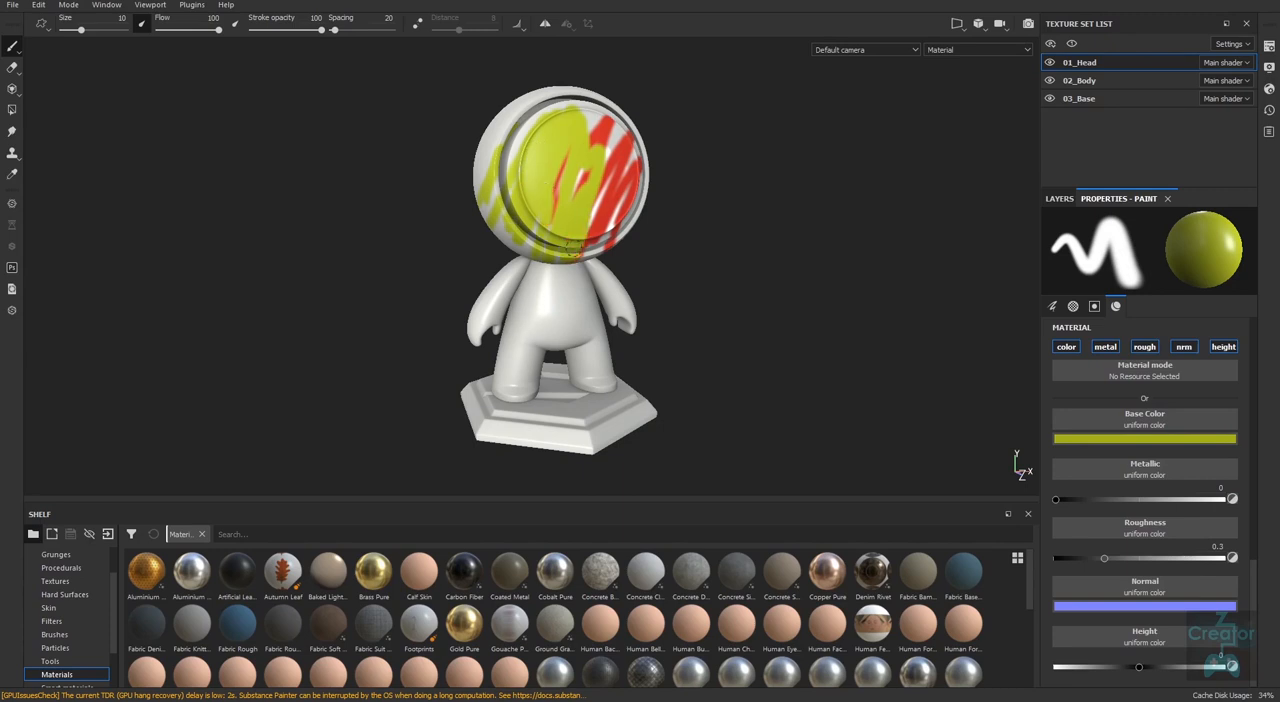
# Select the 02_Body texture set and paint a yellow-green diagonal stroke across the torso and one leg.
pyautogui.click(1092, 84)
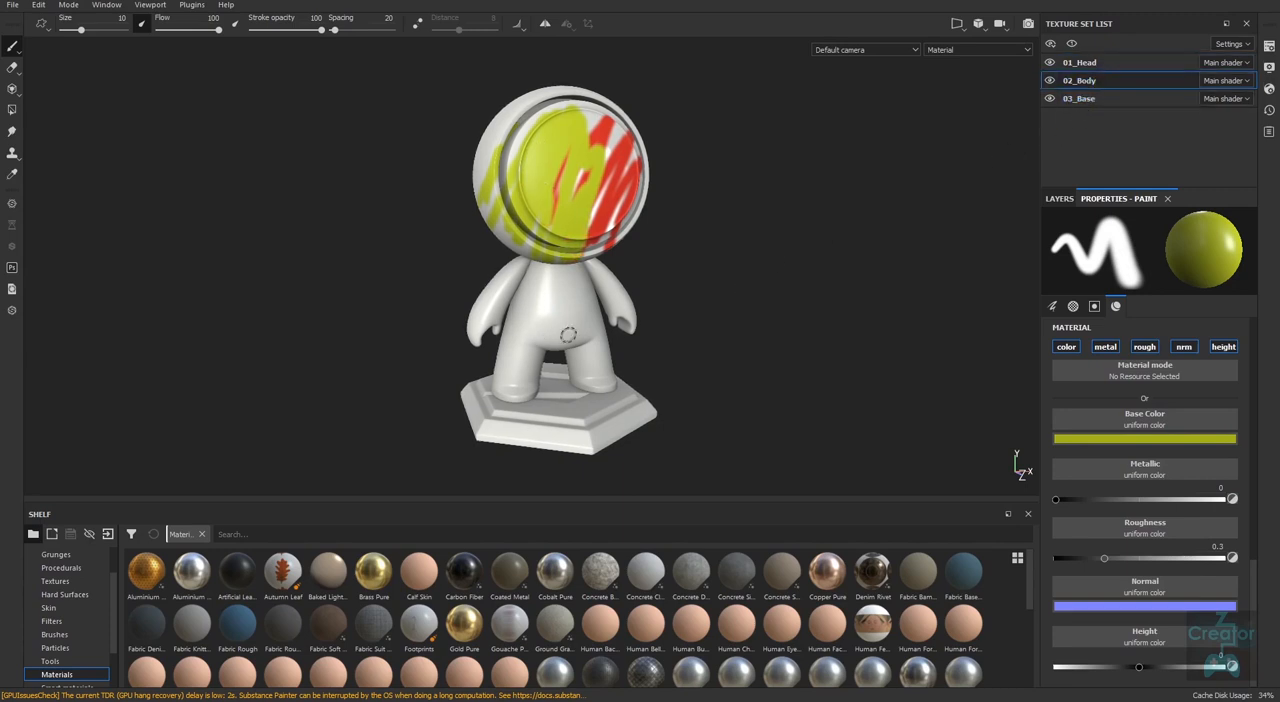
pyautogui.moveTo(503, 368)
pyautogui.mouseDown()
pyautogui.moveTo(548, 335)
pyautogui.moveTo(542, 345)
pyautogui.mouseUp()
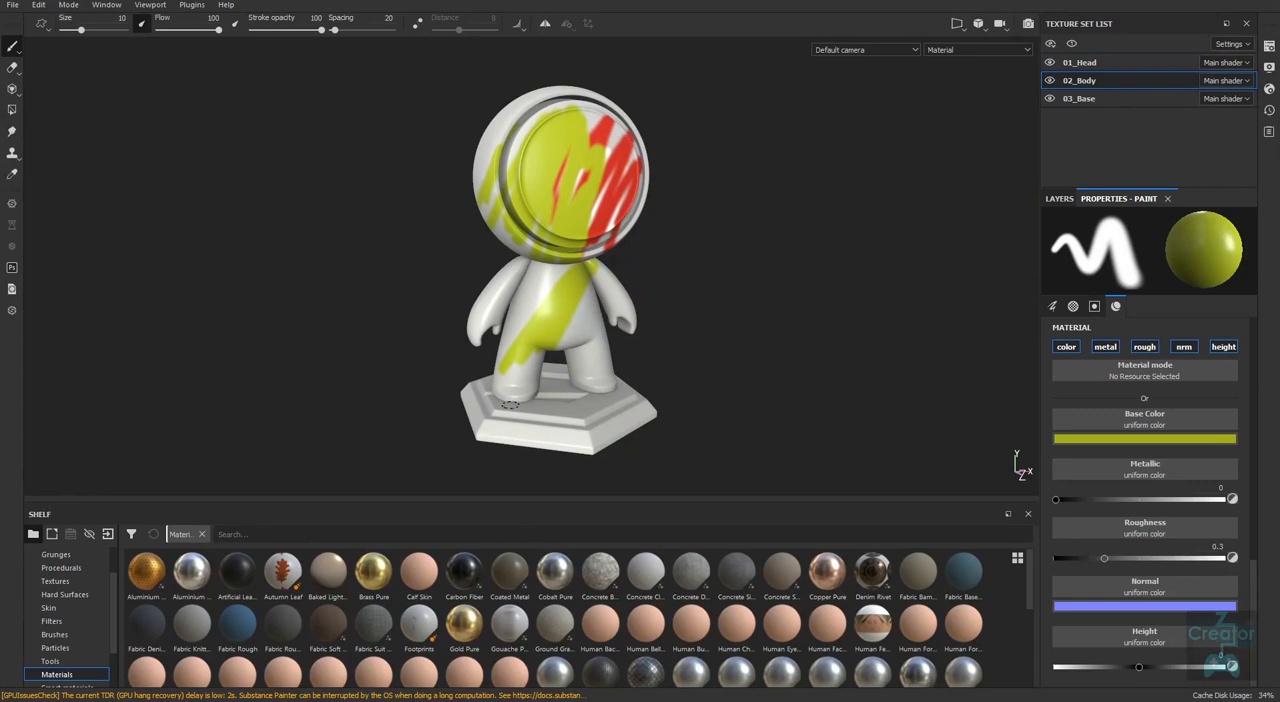
# Set the brush size to 5.94 and its minimum size to 10%.
pyautogui.moveTo(1254, 585); pyautogui.dragTo(1262, 340)
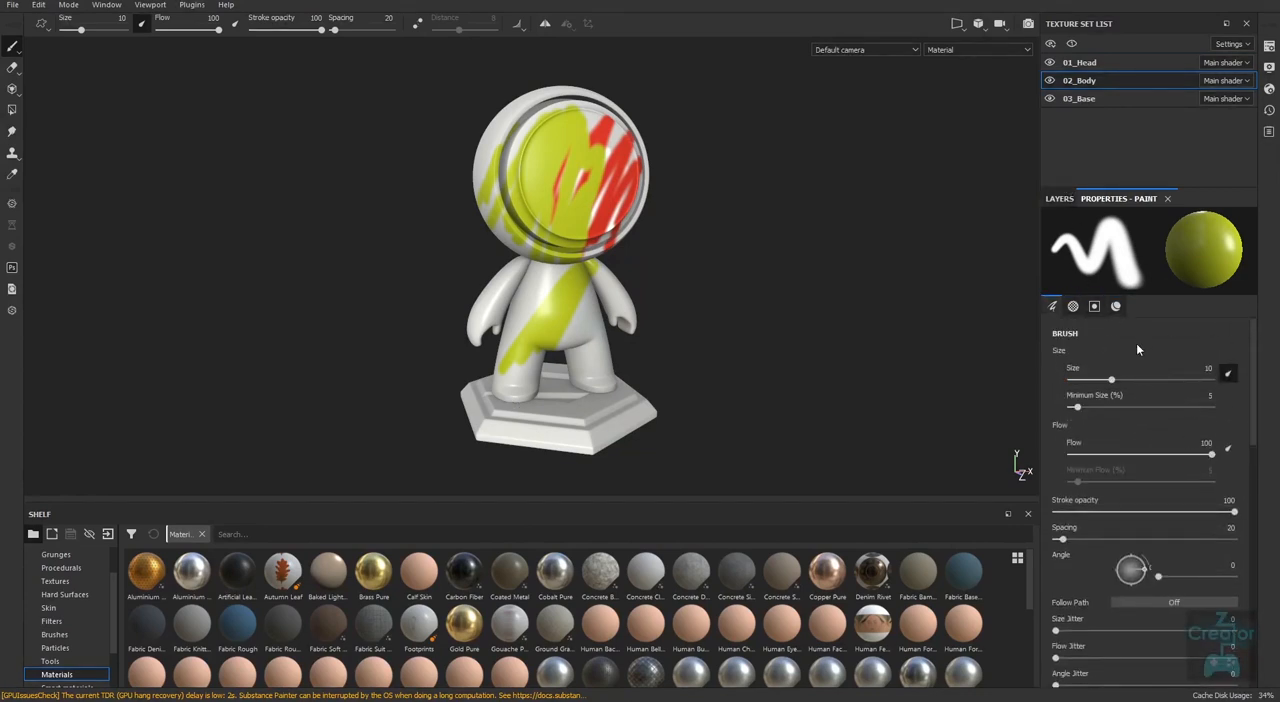
pyautogui.moveTo(1113, 381)
pyautogui.mouseDown()
pyautogui.moveTo(1138, 381)
pyautogui.moveTo(1125, 381)
pyautogui.mouseUp()
pyautogui.moveTo(1062, 228); pyautogui.dragTo(1122, 265)
pyautogui.moveTo(1126, 383)
pyautogui.mouseDown()
pyautogui.moveTo(1078, 383)
pyautogui.moveTo(1121, 383)
pyautogui.moveTo(1099, 389)
pyautogui.moveTo(1110, 408)
pyautogui.moveTo(1142, 412)
pyautogui.moveTo(1085, 412)
pyautogui.mouseUp()
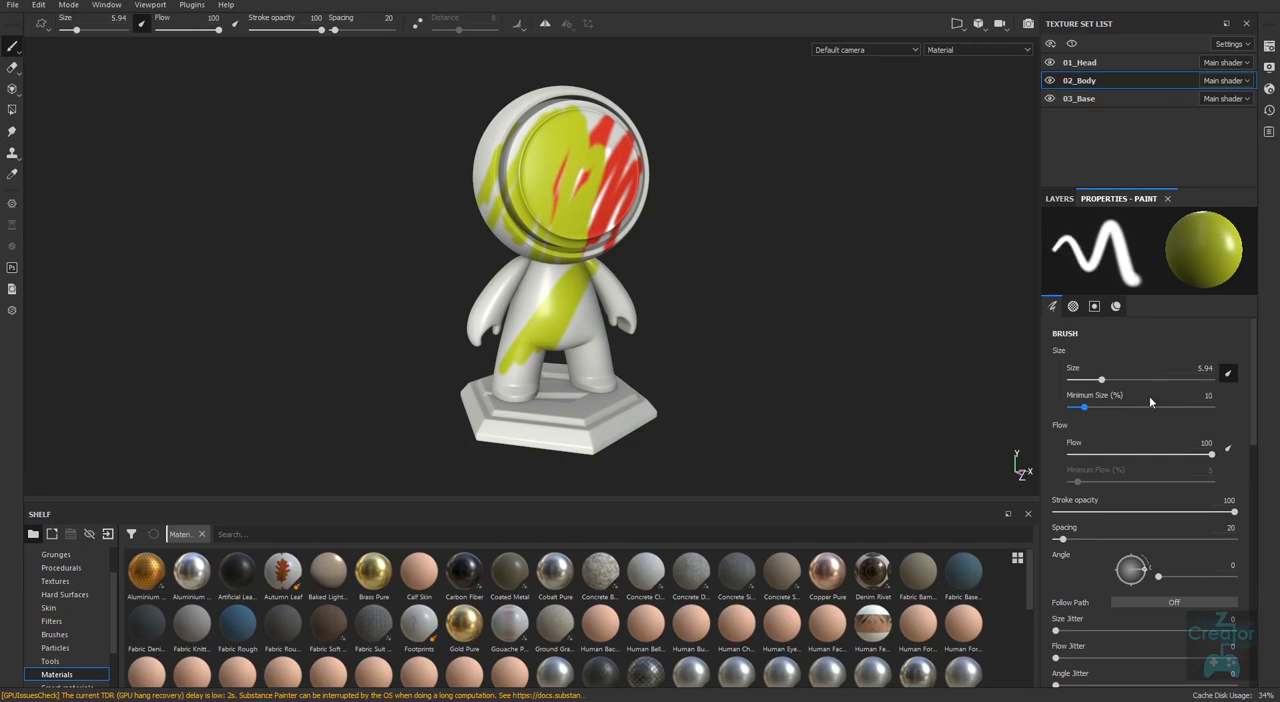
# Set the brush flow to 43 and stroke opacity to 38, and switch the size's pen pressure off and back on.
pyautogui.moveTo(1208, 458); pyautogui.dragTo(1082, 456)
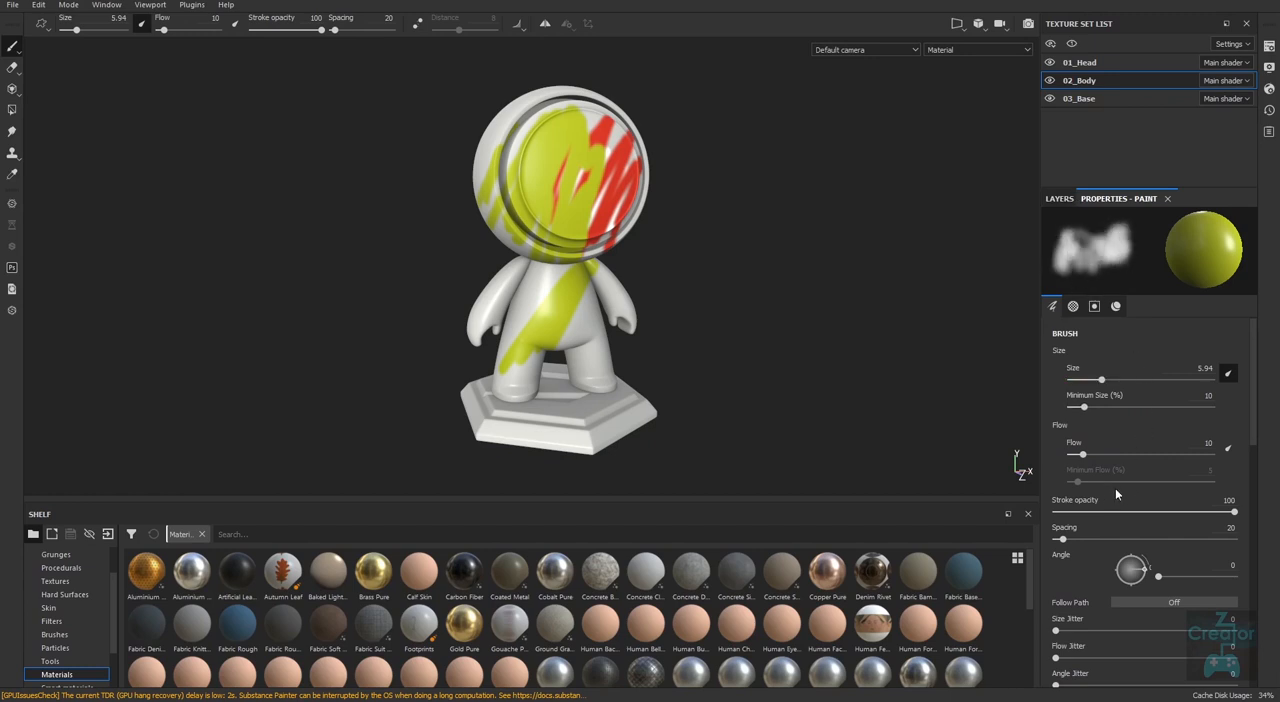
pyautogui.moveTo(1083, 456); pyautogui.dragTo(1130, 456)
pyautogui.moveTo(1234, 513); pyautogui.dragTo(1122, 512)
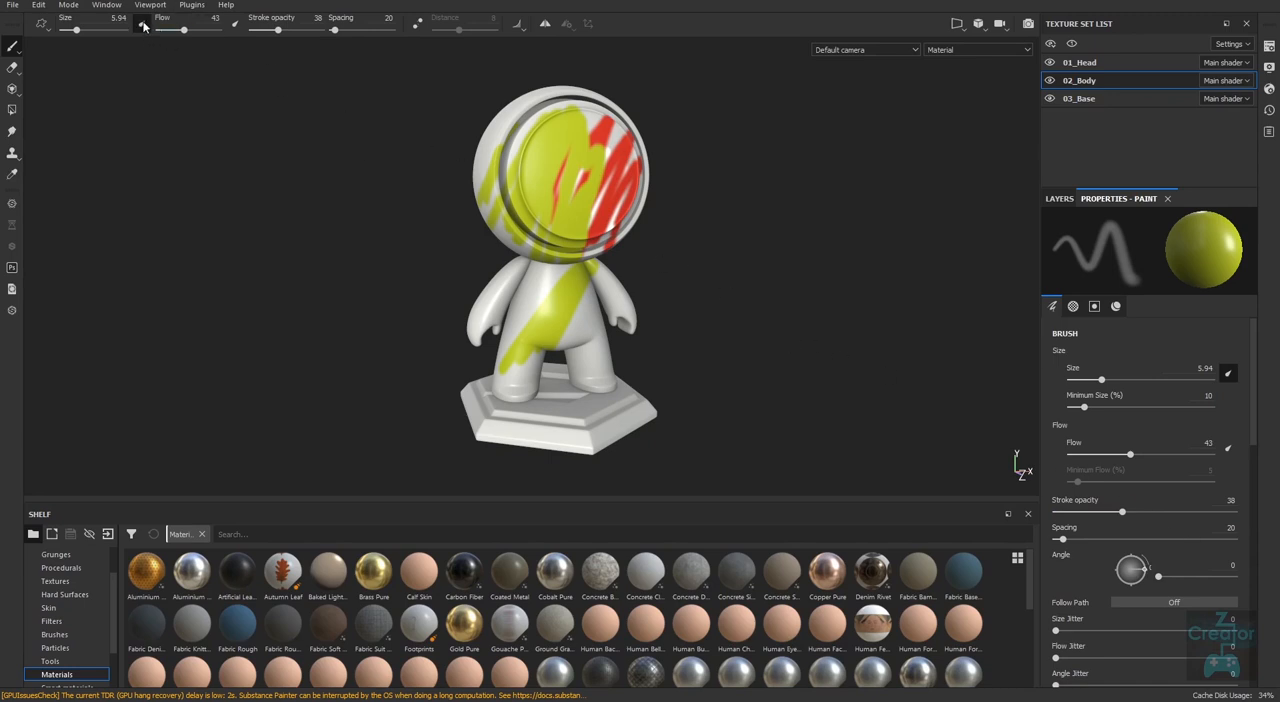
pyautogui.click(1229, 374)
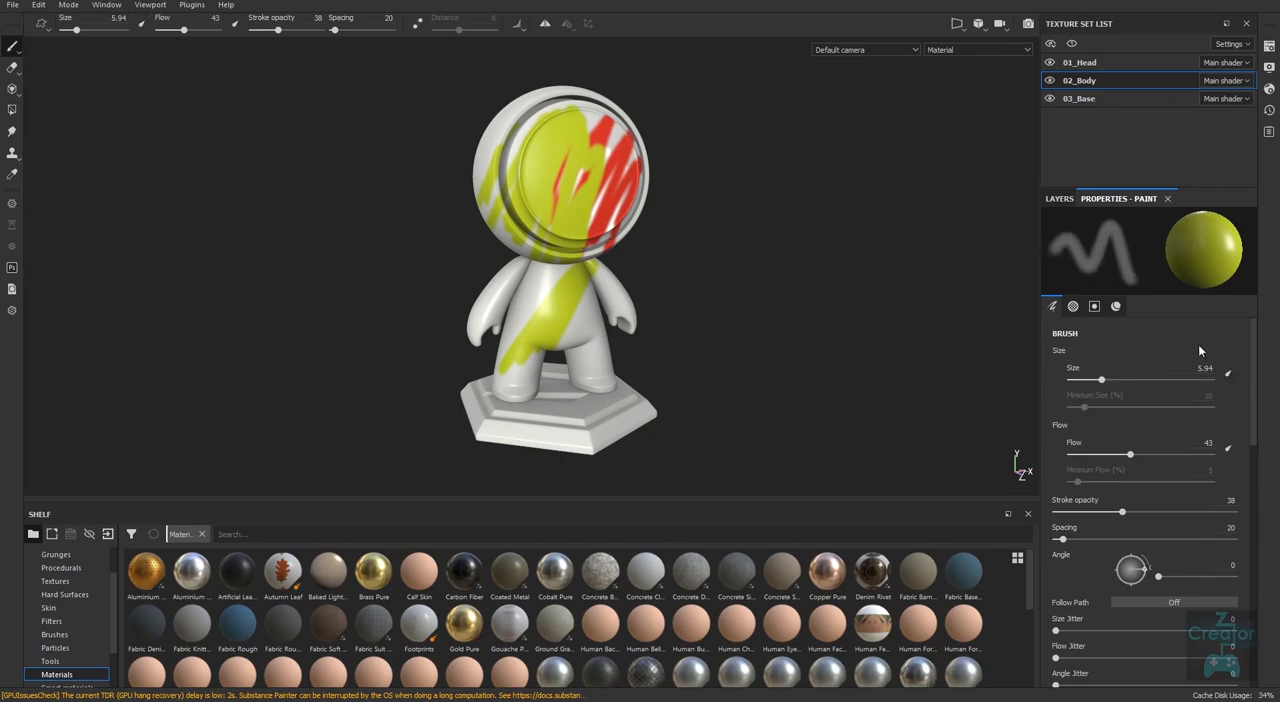
pyautogui.click(1229, 375)
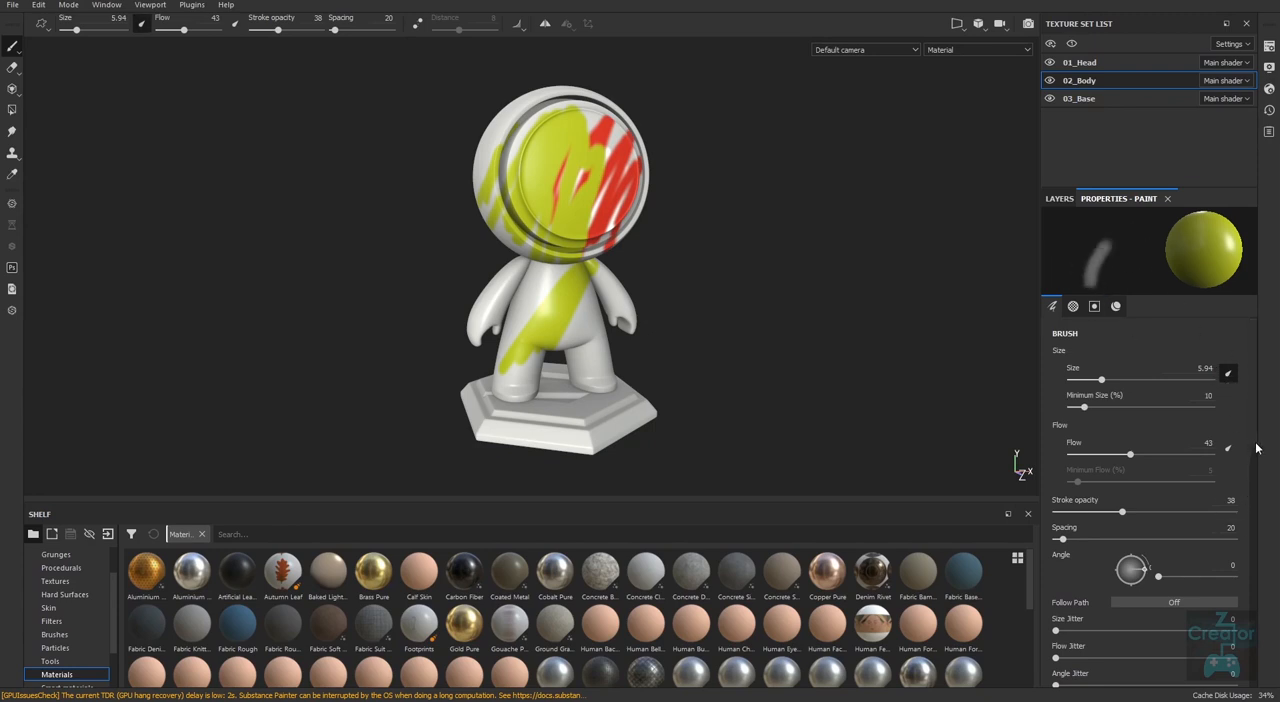
# Set the brush's size jitter to 78 and raise the stroke opacity to 100.
pyautogui.moveTo(1255, 452); pyautogui.dragTo(1249, 491)
pyautogui.moveTo(1055, 483); pyautogui.dragTo(1195, 484)
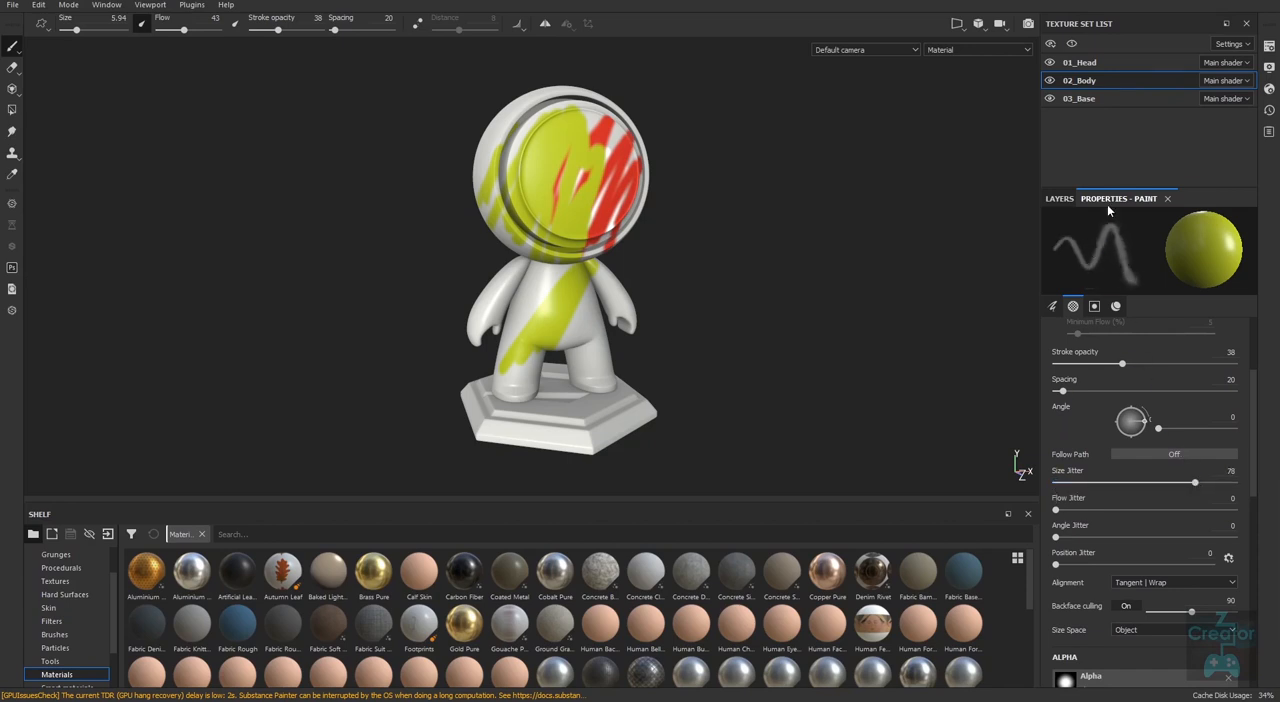
pyautogui.scroll(2, 1229, 449)
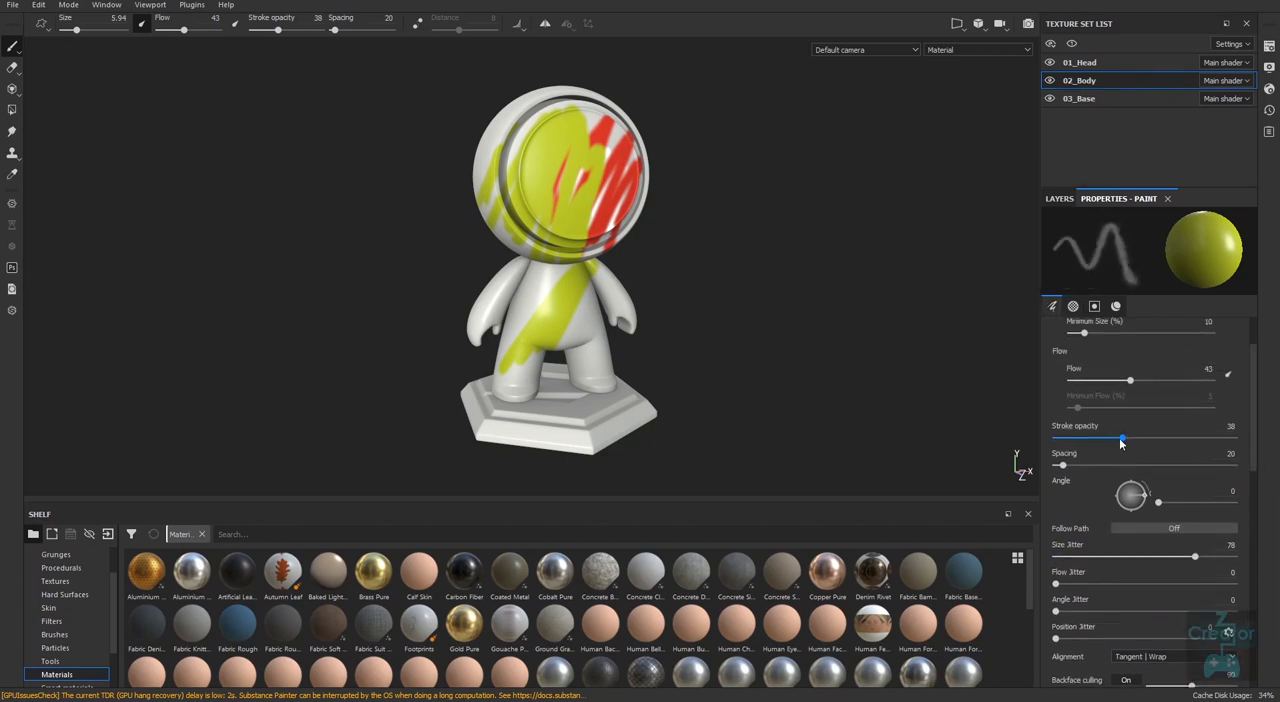
pyautogui.moveTo(1120, 443); pyautogui.dragTo(1256, 442)
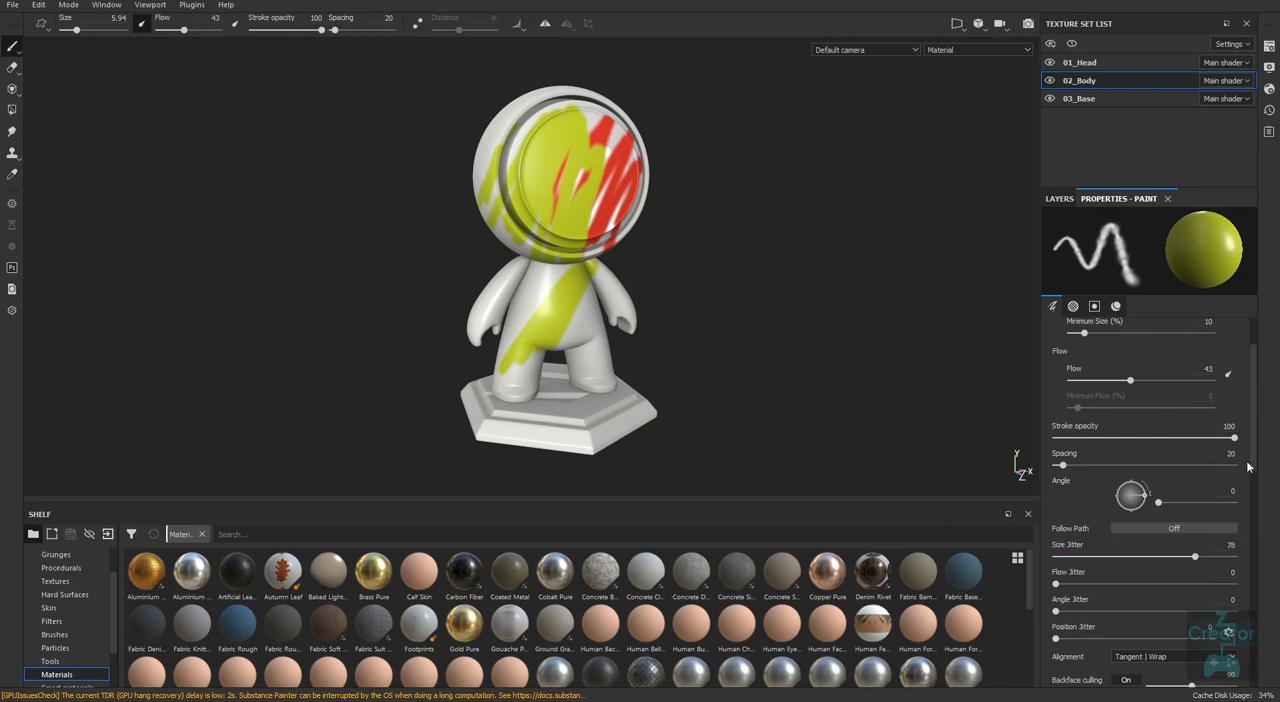
# Set the size jitter to 63, flow jitter to 3 and position jitter to 94.
pyautogui.scroll(-2, 1248, 467)
pyautogui.moveTo(1196, 504)
pyautogui.mouseDown()
pyautogui.moveTo(1227, 509)
pyautogui.moveTo(1168, 505)
pyautogui.mouseUp()
pyautogui.moveTo(1057, 533)
pyautogui.mouseDown()
pyautogui.moveTo(1200, 532)
pyautogui.moveTo(1060, 531)
pyautogui.moveTo(1110, 560)
pyautogui.moveTo(1215, 560)
pyautogui.moveTo(1058, 560)
pyautogui.moveTo(1138, 585)
pyautogui.moveTo(1214, 585)
pyautogui.moveTo(1202, 585)
pyautogui.mouseUp()
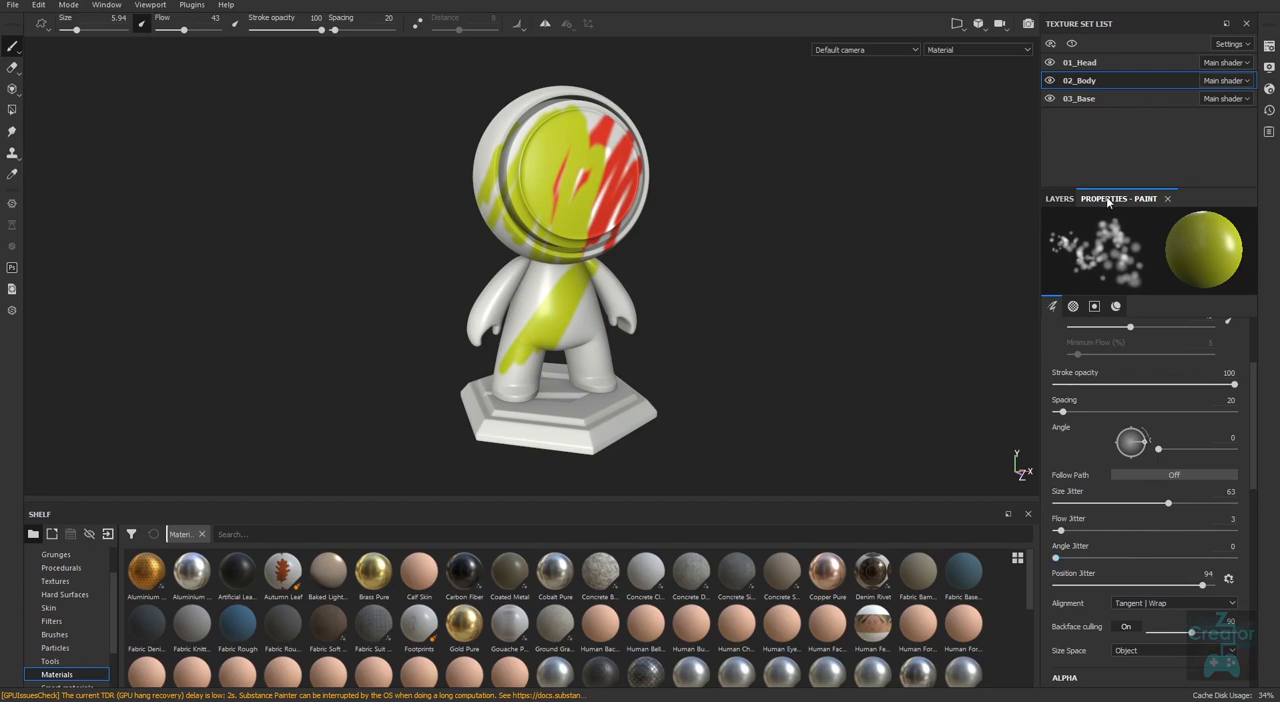
# Paint scattered strokes on the torso, enlarge the brush to 42.59, and paint soft patches over the front and back of the body.
pyautogui.moveTo(546, 320)
pyautogui.mouseDown()
pyautogui.moveTo(536, 292)
pyautogui.moveTo(551, 345)
pyautogui.mouseUp()
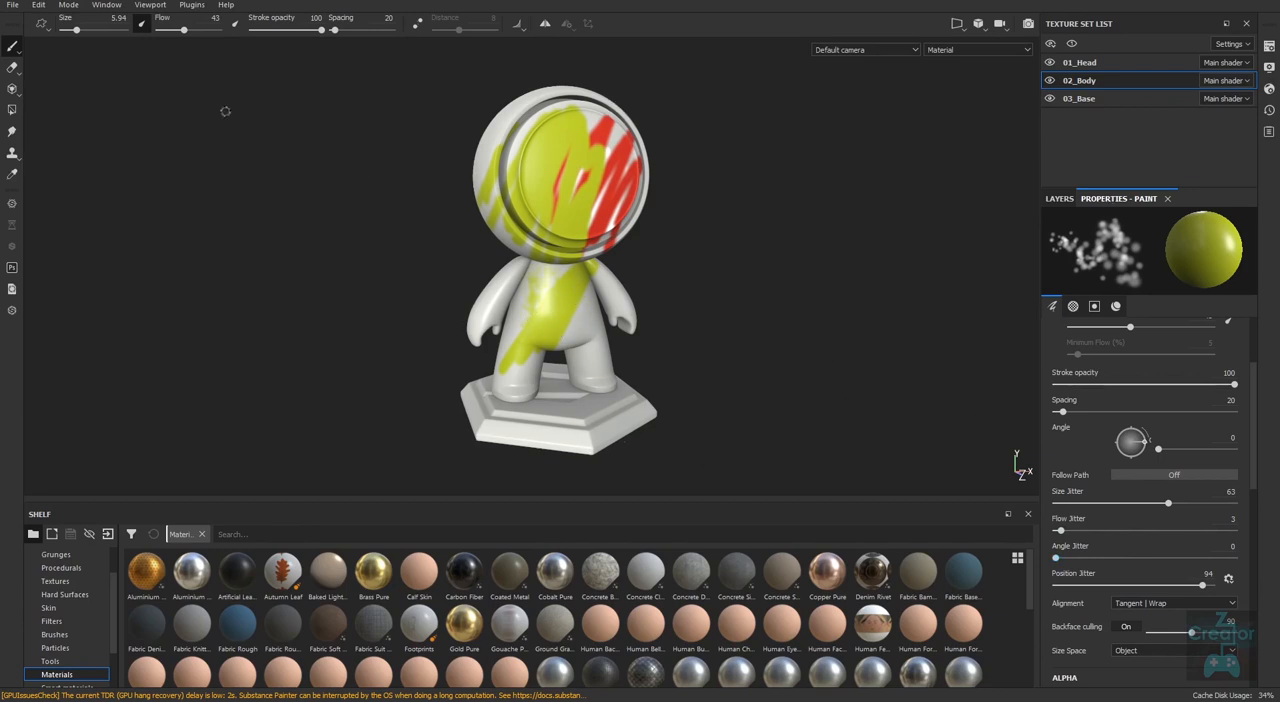
pyautogui.moveTo(78, 31); pyautogui.dragTo(104, 31)
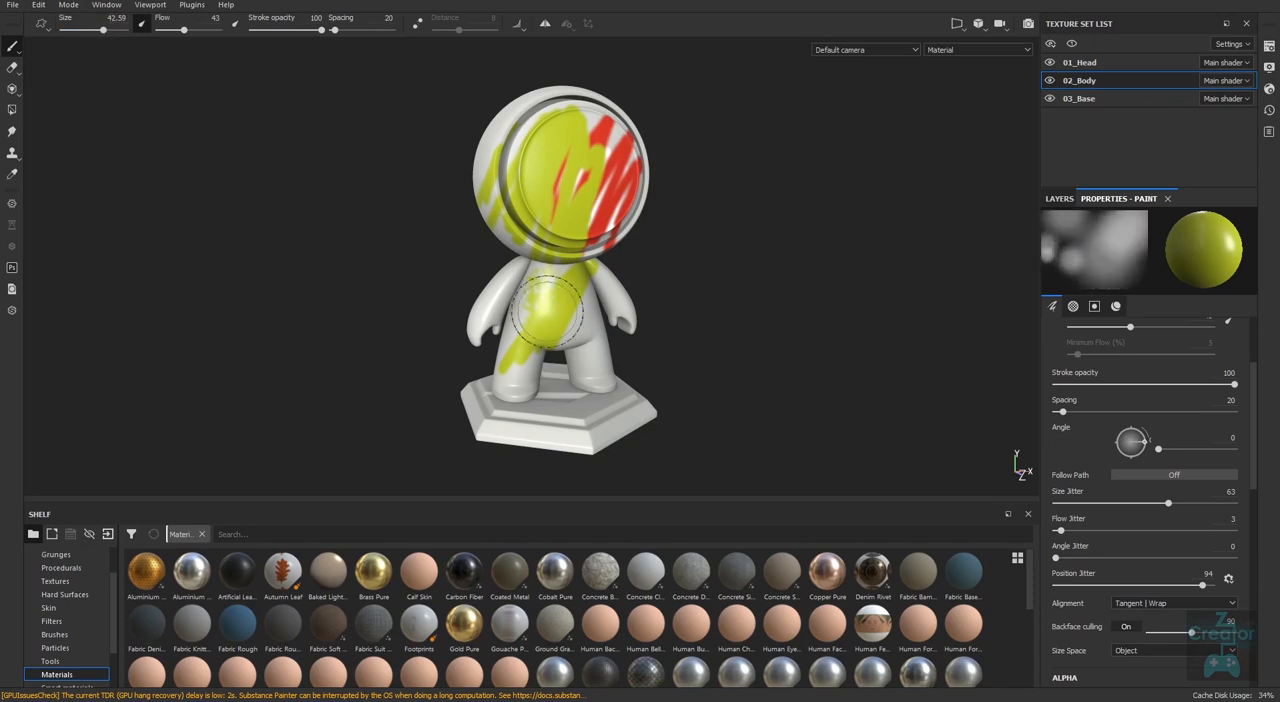
pyautogui.moveTo(543, 333)
pyautogui.keyDown('alt'); pyautogui.mouseDown()
pyautogui.moveTo(700, 363)
pyautogui.moveTo(748, 346)
pyautogui.moveTo(845, 350)
pyautogui.mouseUp(); pyautogui.keyUp('alt')
pyautogui.keyDown('shift'); pyautogui.moveTo(710, 340); pyautogui.dragTo(640, 350, button='right'); pyautogui.keyUp('shift')
pyautogui.moveTo(505, 300)
pyautogui.mouseDown()
pyautogui.moveTo(508, 323)
pyautogui.moveTo(500, 300)
pyautogui.moveTo(514, 314)
pyautogui.mouseUp()
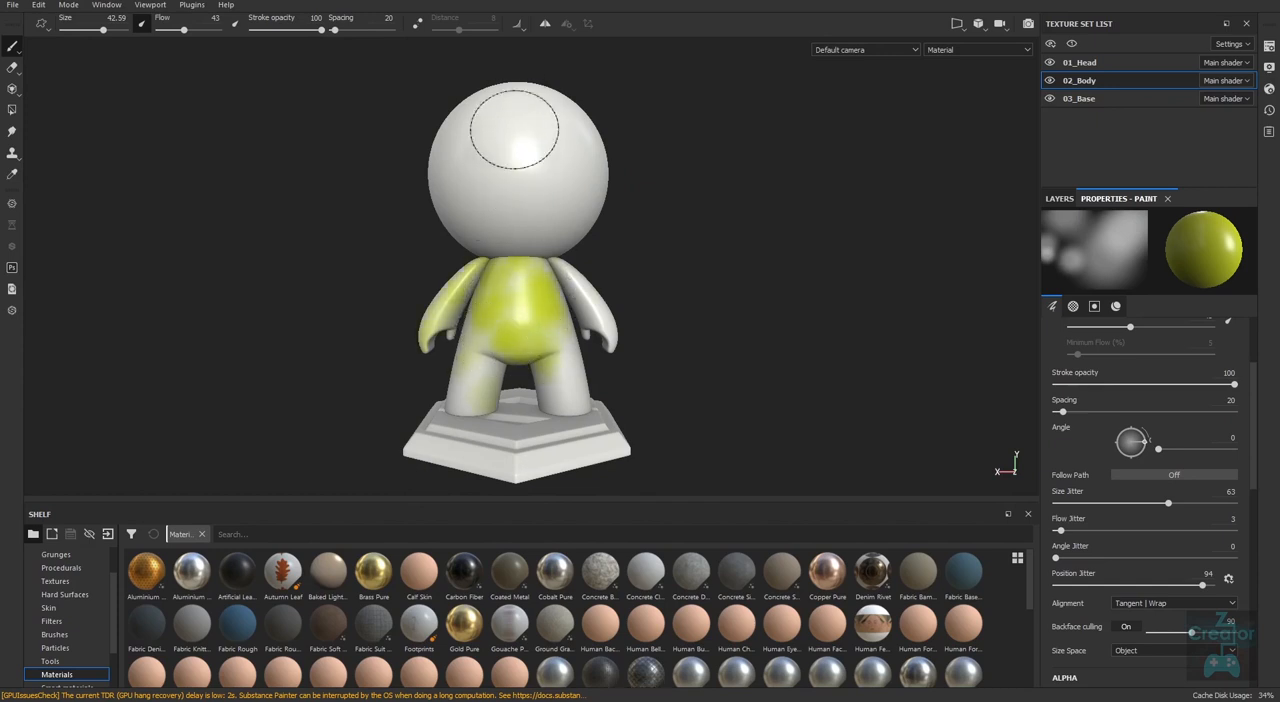
# Rotate the environment lighting around the painted character and show the Environments collection of the shelf.
pyautogui.moveTo(789, 405)
pyautogui.keyDown('alt'); pyautogui.mouseDown()
pyautogui.moveTo(383, 454)
pyautogui.moveTo(351, 434)
pyautogui.moveTo(797, 430)
pyautogui.mouseUp(); pyautogui.keyUp('alt')
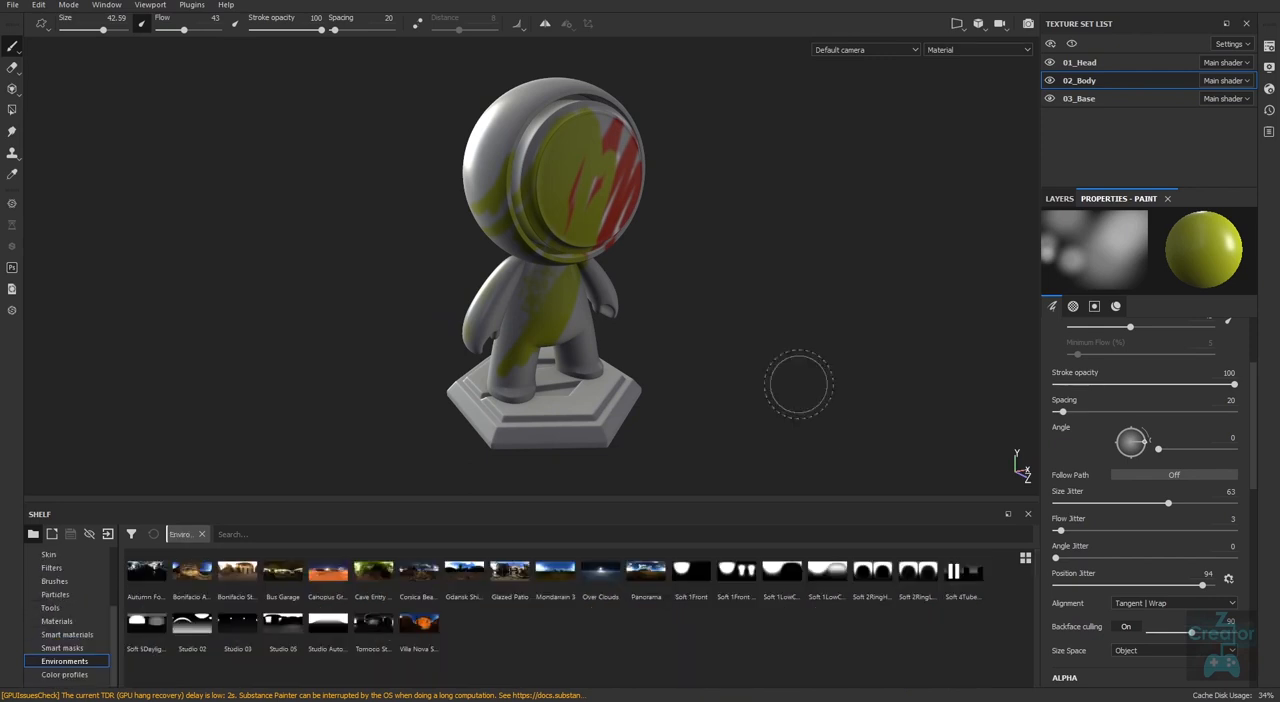
pyautogui.keyDown('alt'); pyautogui.moveTo(800, 385); pyautogui.dragTo(720, 431); pyautogui.keyUp('alt')
pyautogui.keyDown('alt'); pyautogui.moveTo(822, 395); pyautogui.dragTo(734, 374); pyautogui.keyUp('alt')
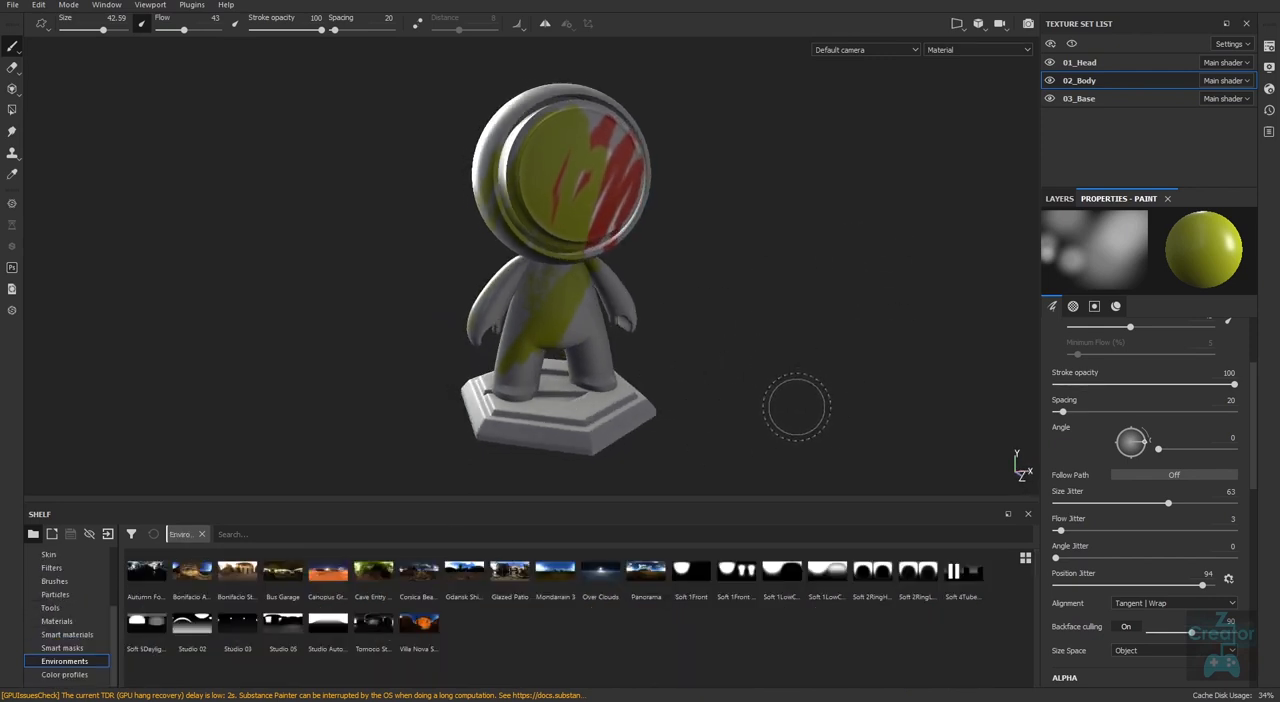
# Rotate the environment lighting until the front of the character is brightly lit, and show the layers of the 02_Body texture set.
pyautogui.press('shift')
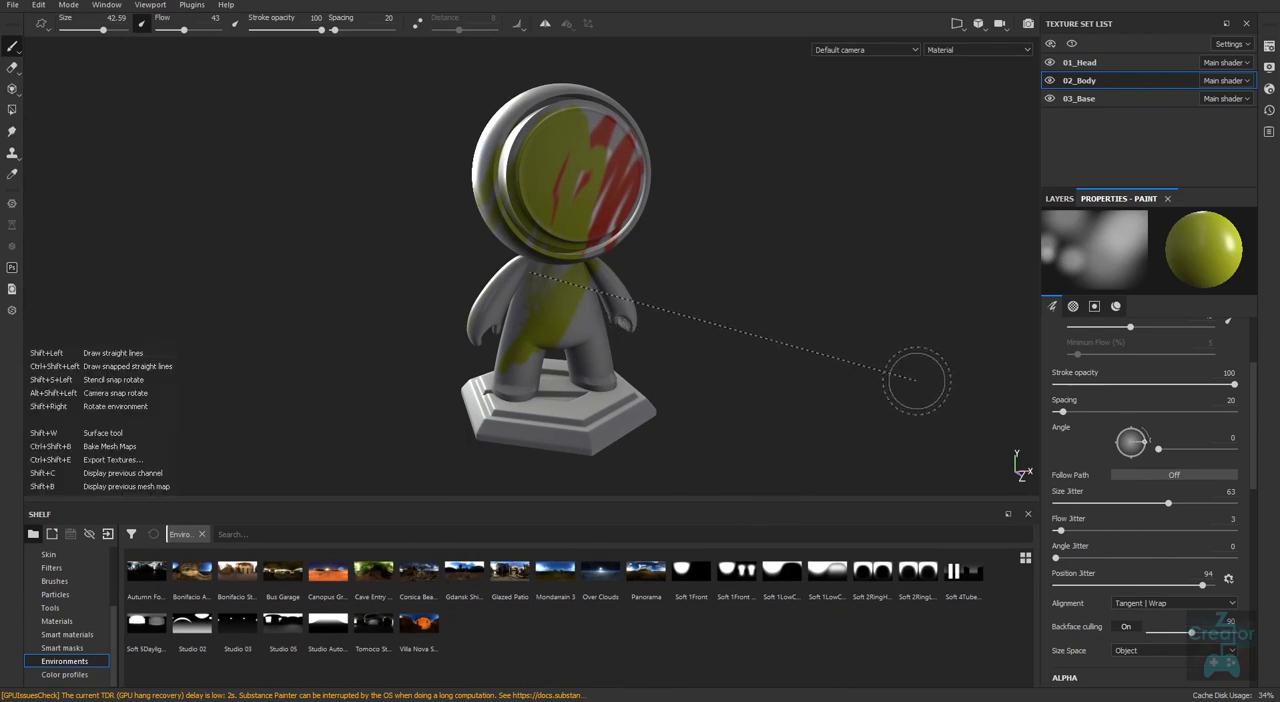
pyautogui.keyDown('shift'); pyautogui.moveTo(918, 378); pyautogui.dragTo(650, 368, button='right'); pyautogui.keyUp('shift')
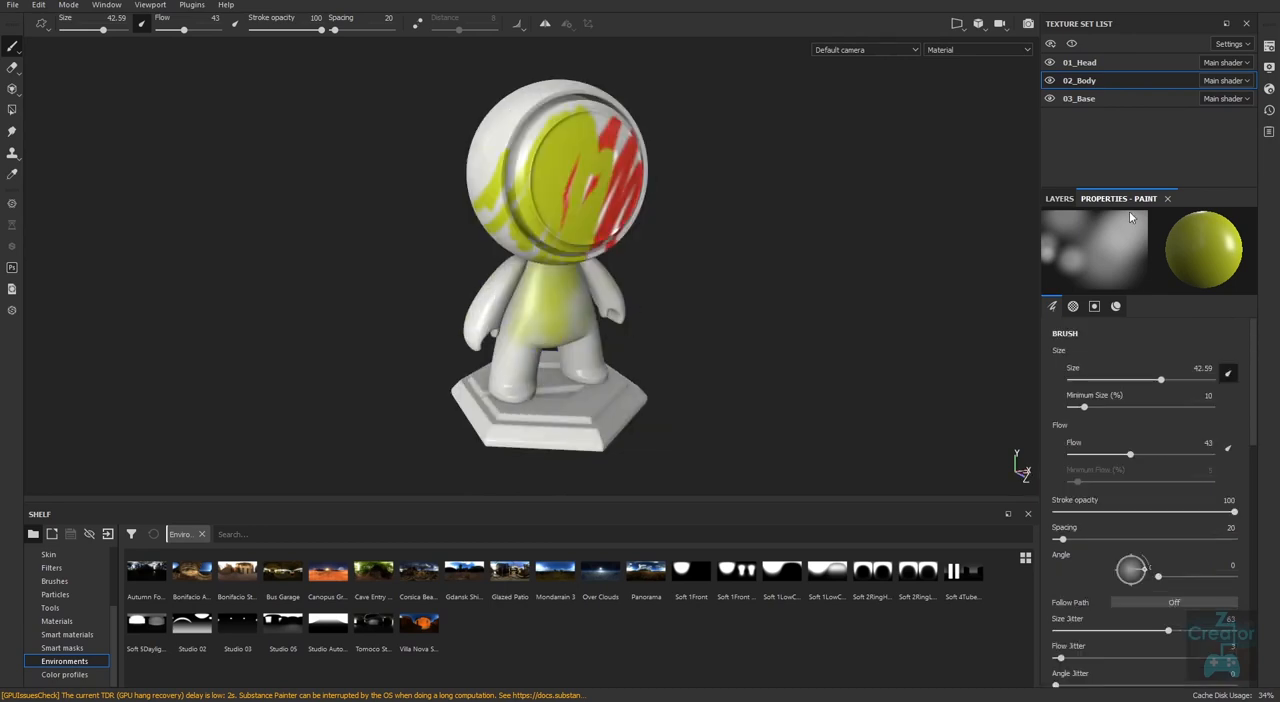
pyautogui.click(1059, 198)
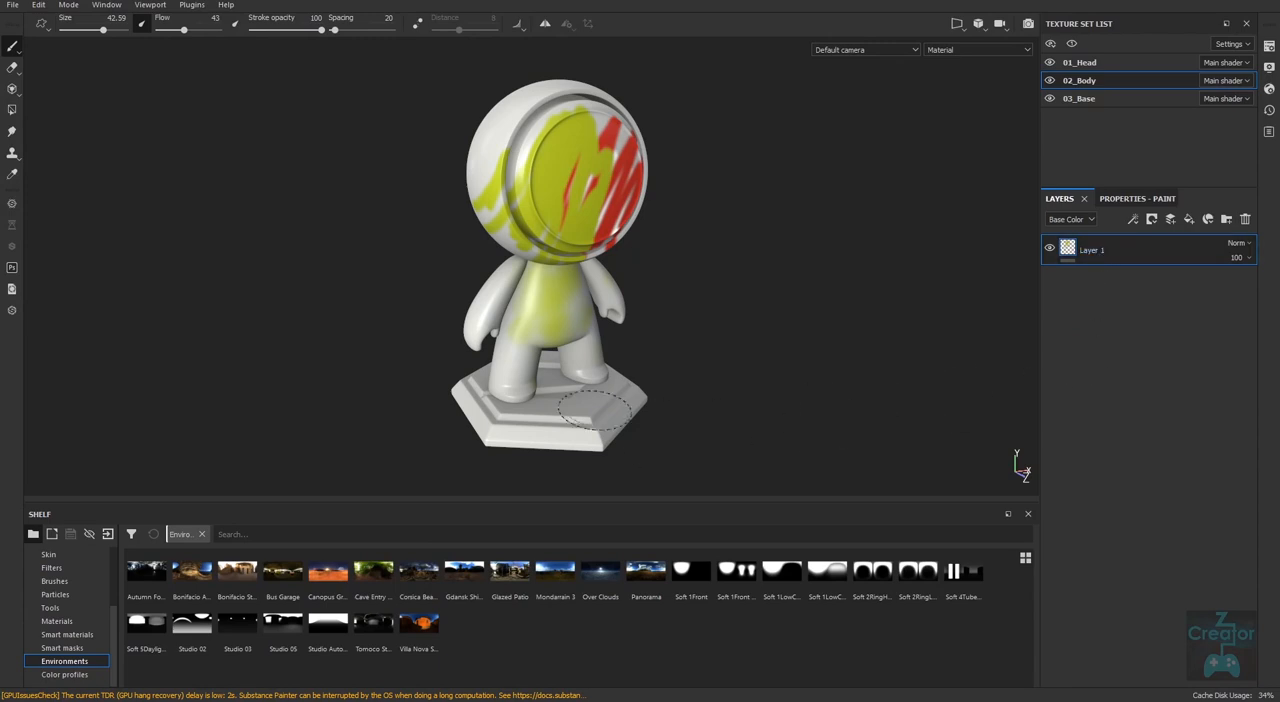
# Set the paint brush to size 2.16, flow 100, stroke opacity 72 and spacing 5.
pyautogui.click(1127, 198)
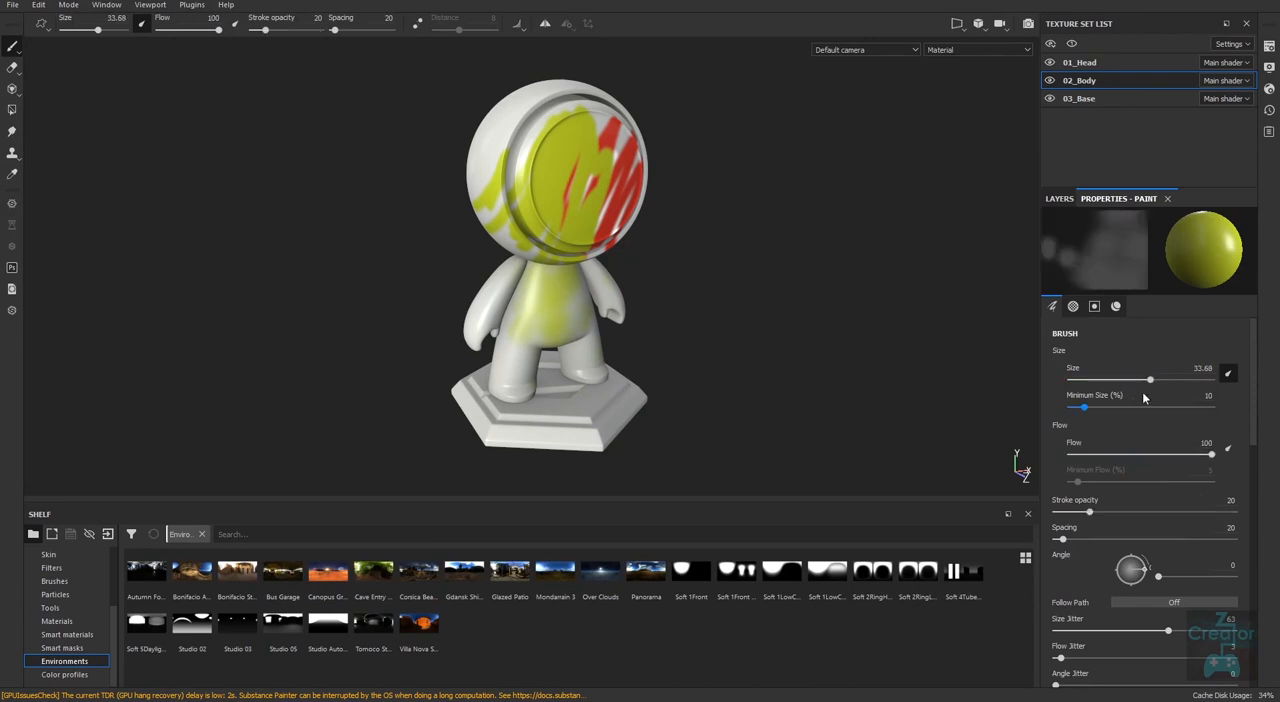
pyautogui.moveTo(1151, 382); pyautogui.dragTo(1087, 382)
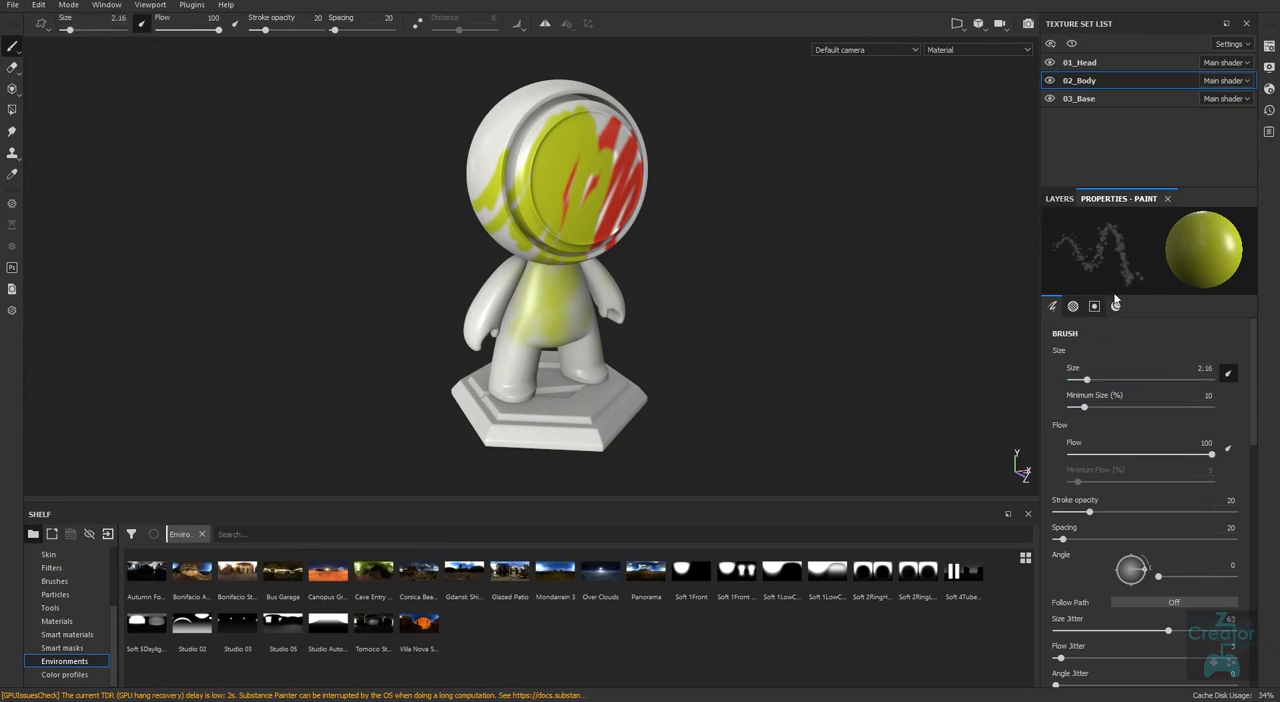
pyautogui.moveTo(1089, 512); pyautogui.dragTo(1184, 513)
pyautogui.moveTo(1062, 540); pyautogui.dragTo(1044, 540)
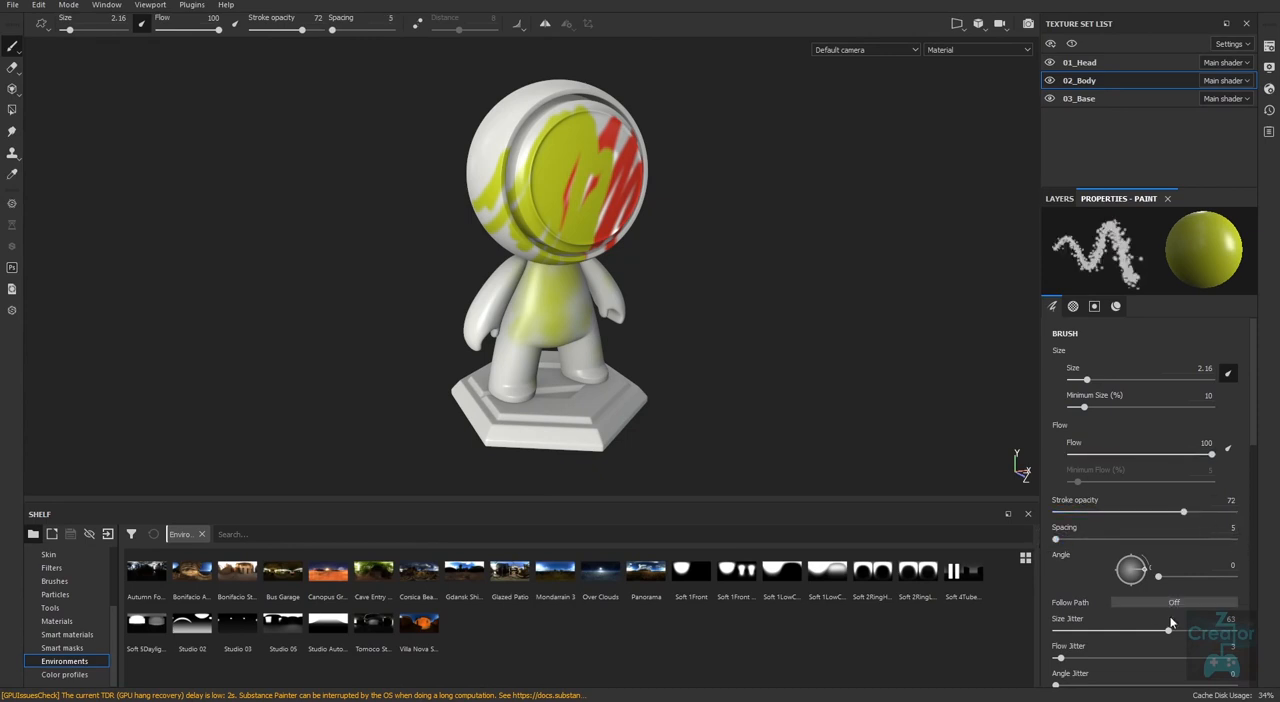
# Reset the brush's size, flow, angle and position jitter to 0.
pyautogui.moveTo(1167, 634); pyautogui.dragTo(989, 635)
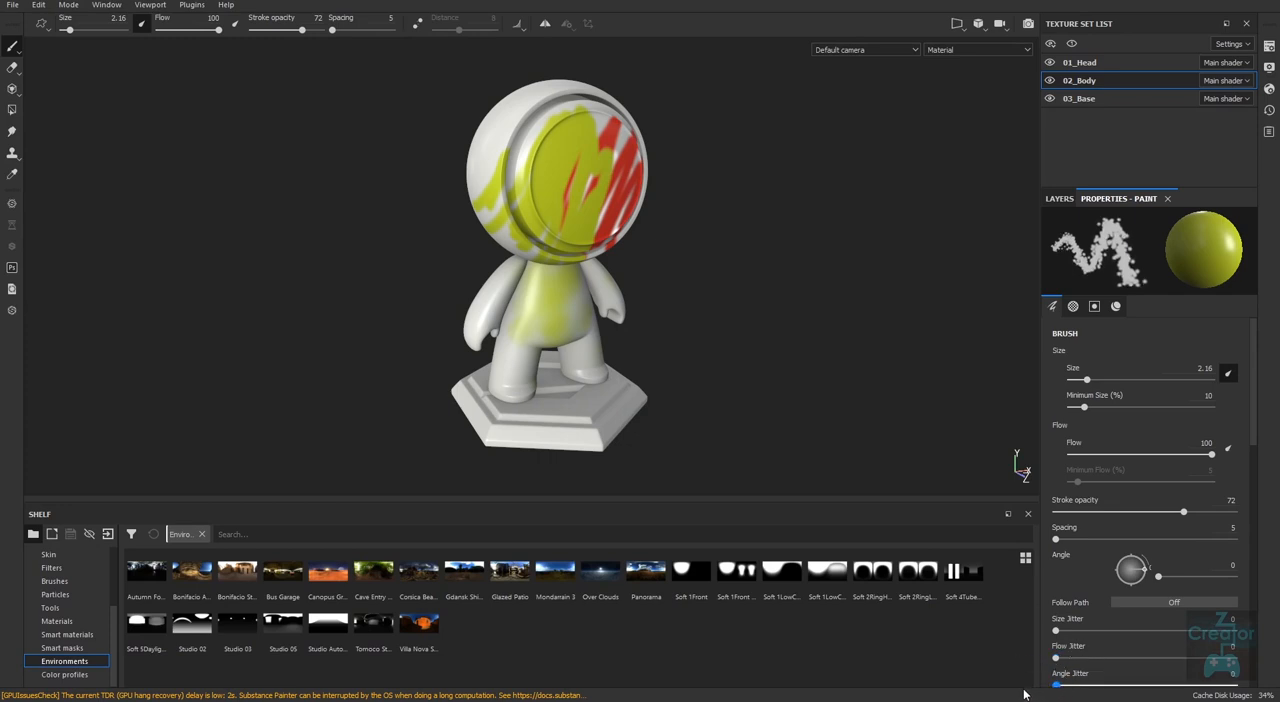
pyautogui.moveTo(1252, 451); pyautogui.dragTo(1252, 499)
pyautogui.moveTo(1202, 574); pyautogui.dragTo(1024, 584)
pyautogui.moveTo(918, 597)
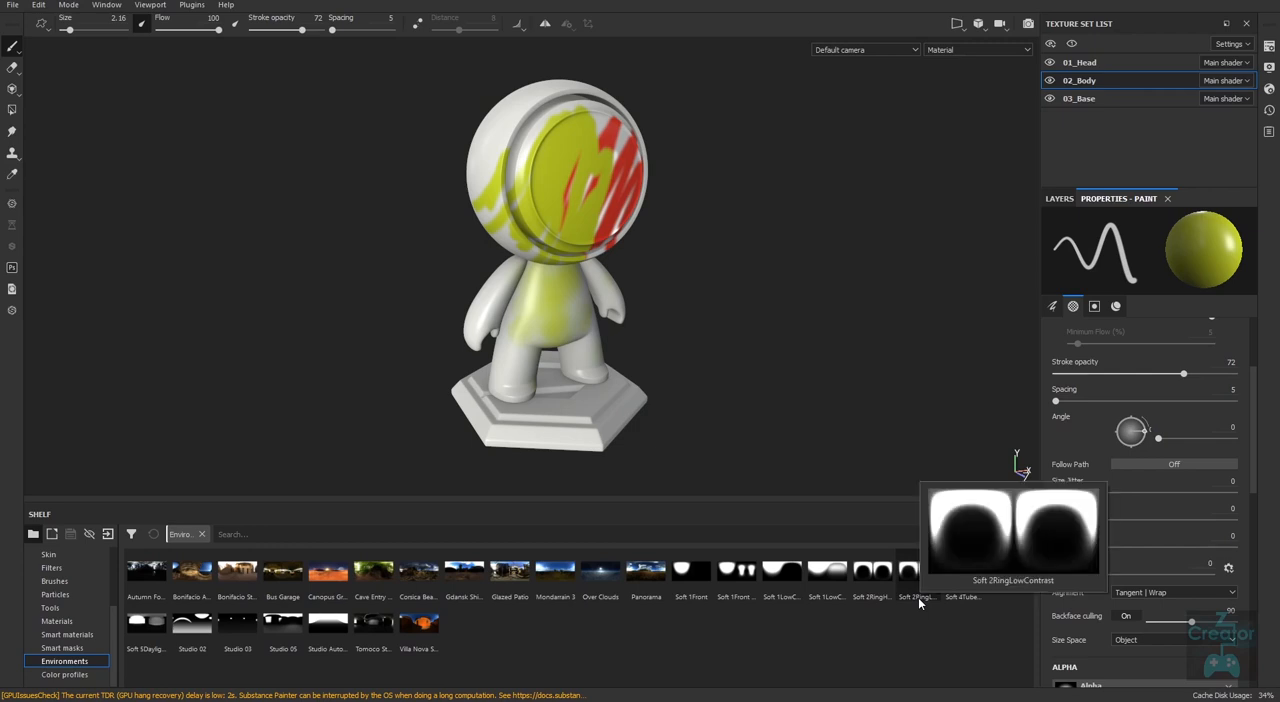
pyautogui.moveTo(1254, 480); pyautogui.dragTo(1252, 455)
pyautogui.scroll(1, 1256, 450)
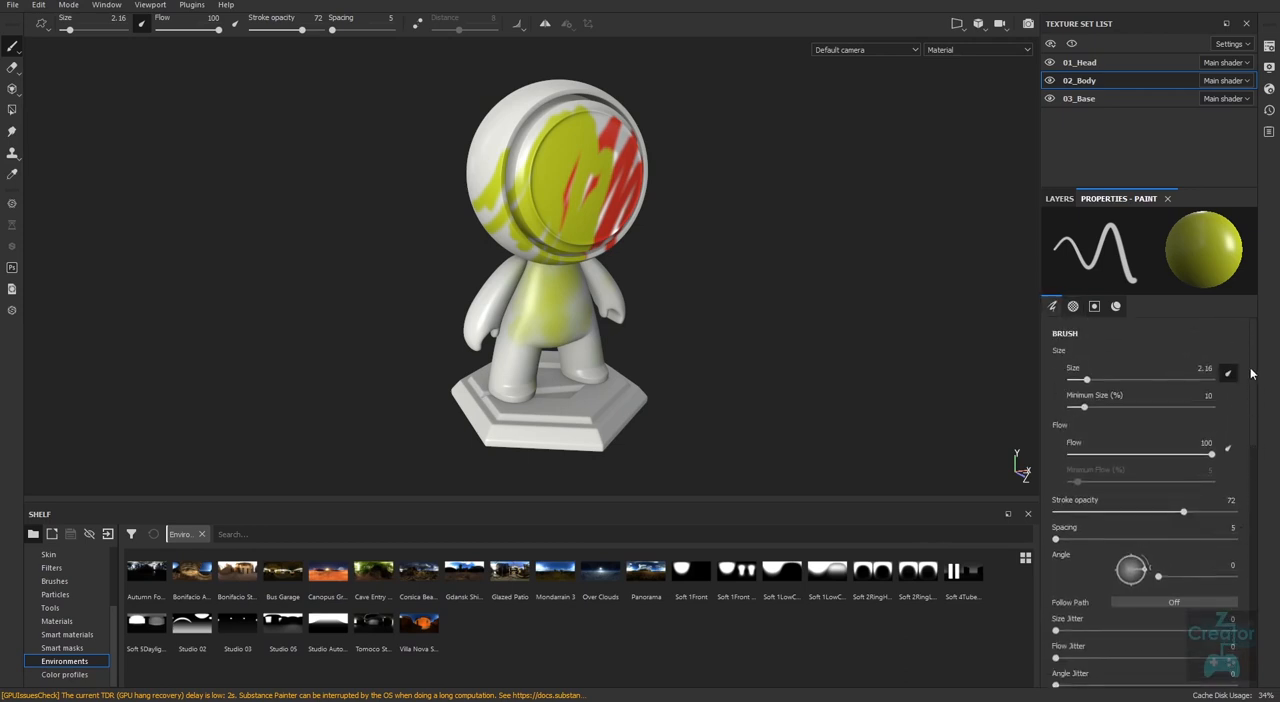
# Erase the yellow paint from the torso with the Eraser, and erase part of the yellow on the face of the 01_Head texture set.
pyautogui.click(1059, 198)
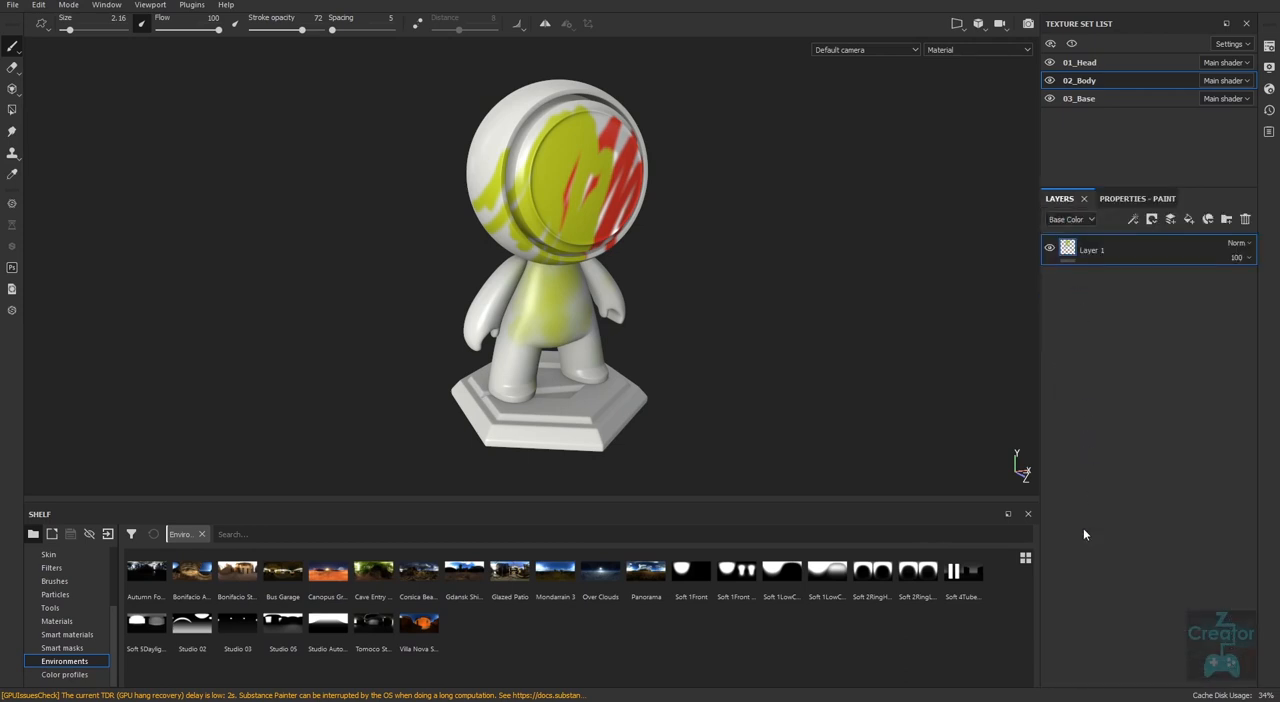
pyautogui.click(12, 68)
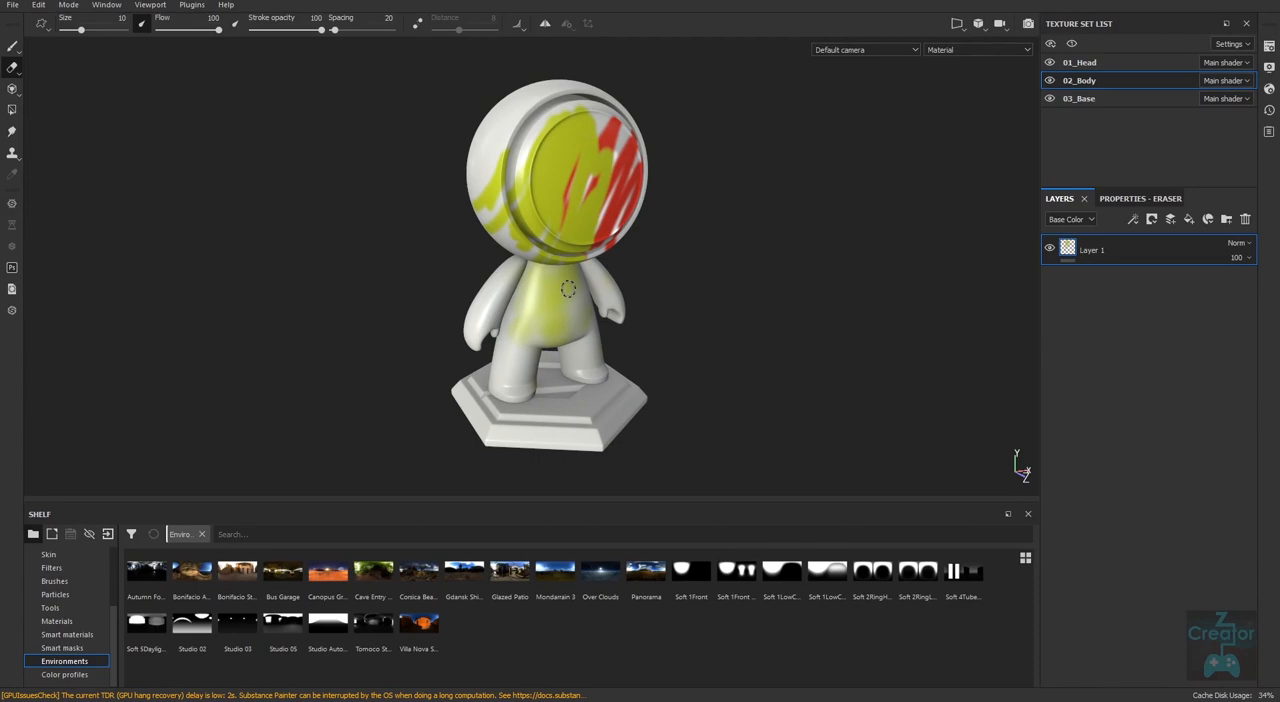
pyautogui.press('p')
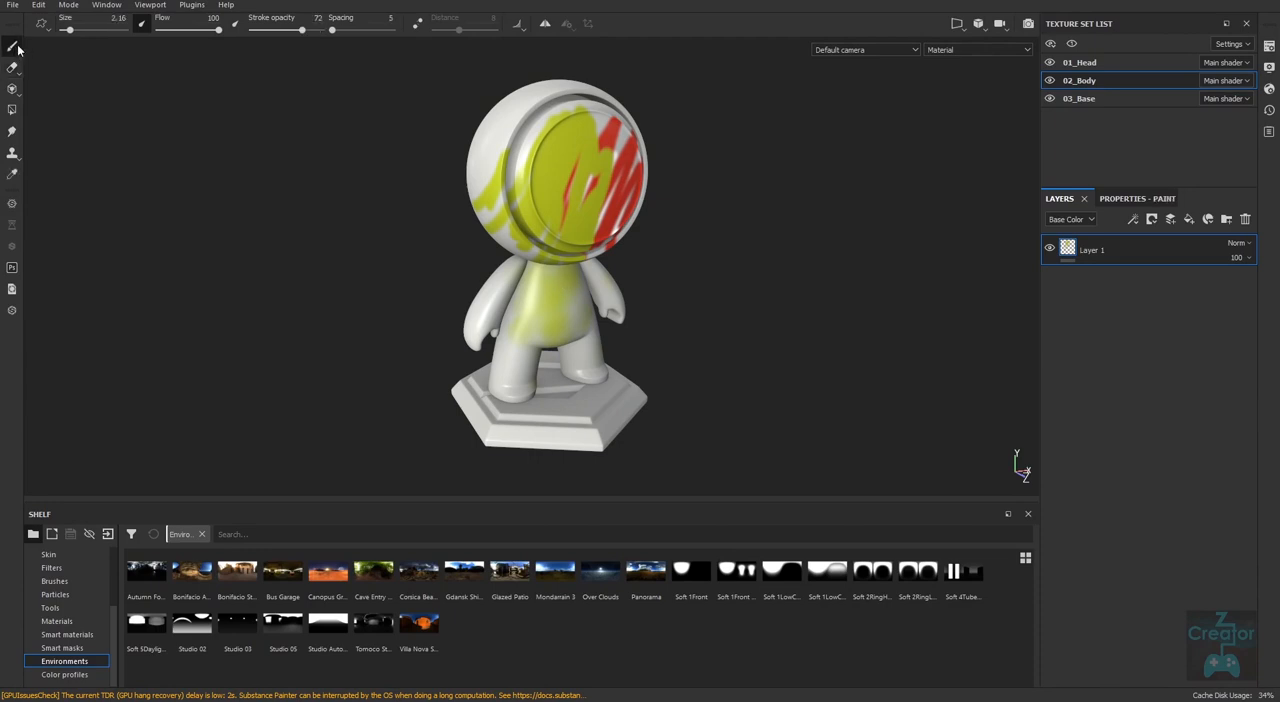
pyautogui.press('e')
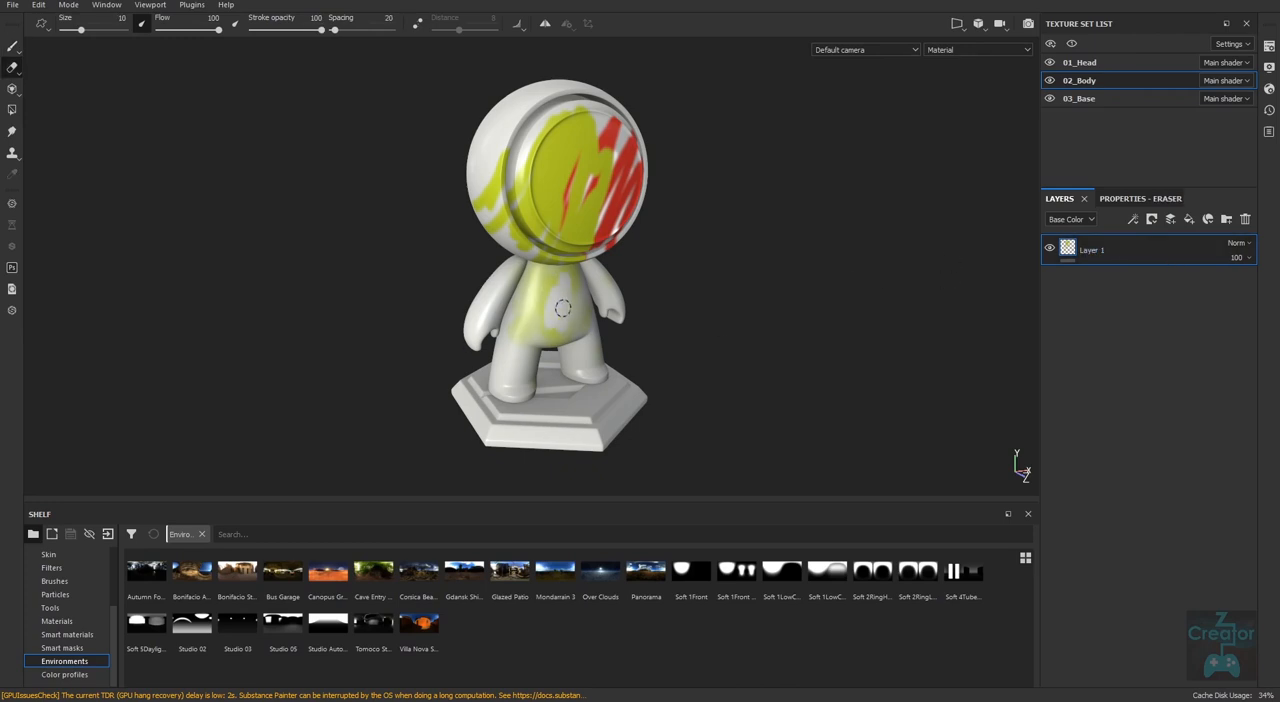
pyautogui.moveTo(533, 259)
pyautogui.mouseDown()
pyautogui.moveTo(566, 313)
pyautogui.moveTo(566, 296)
pyautogui.moveTo(538, 314)
pyautogui.mouseUp()
pyautogui.click(1090, 63)
pyautogui.moveTo(559, 220)
pyautogui.mouseDown()
pyautogui.moveTo(575, 135)
pyautogui.moveTo(535, 235)
pyautogui.mouseUp()
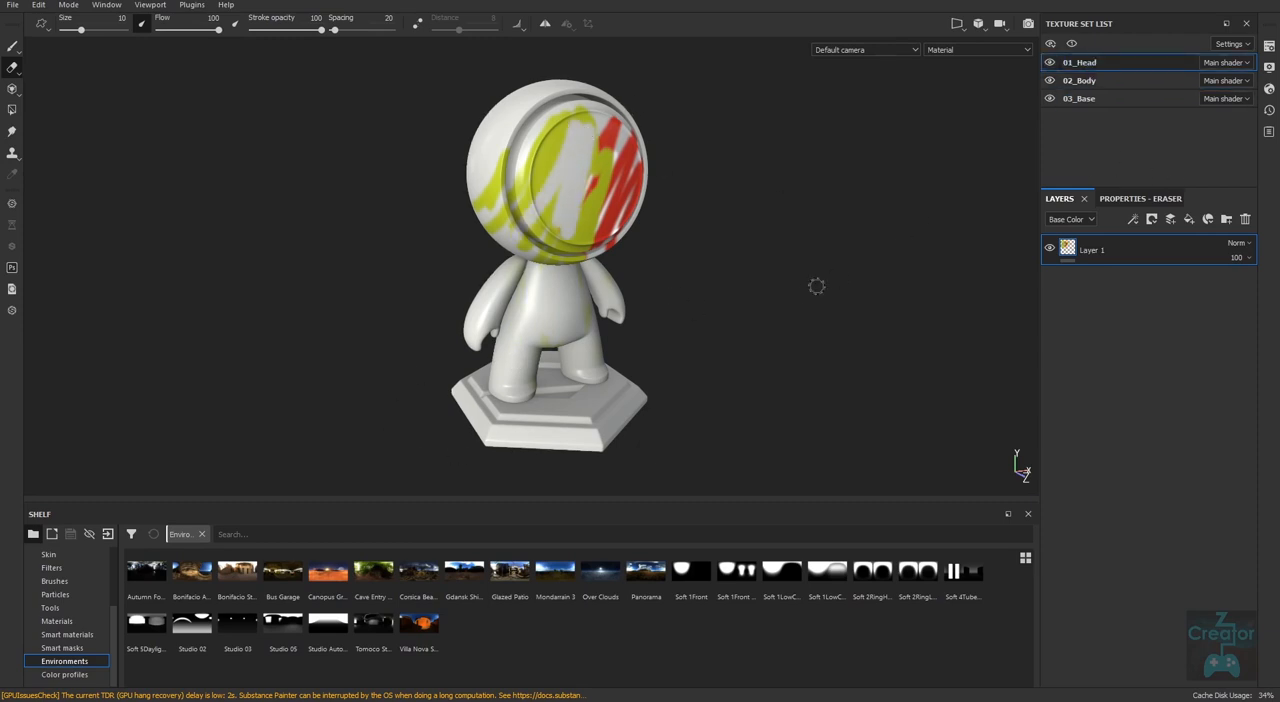
# Delete Layer 1 from both the 01_Head and 02_Body texture sets.
pyautogui.click(1246, 220)
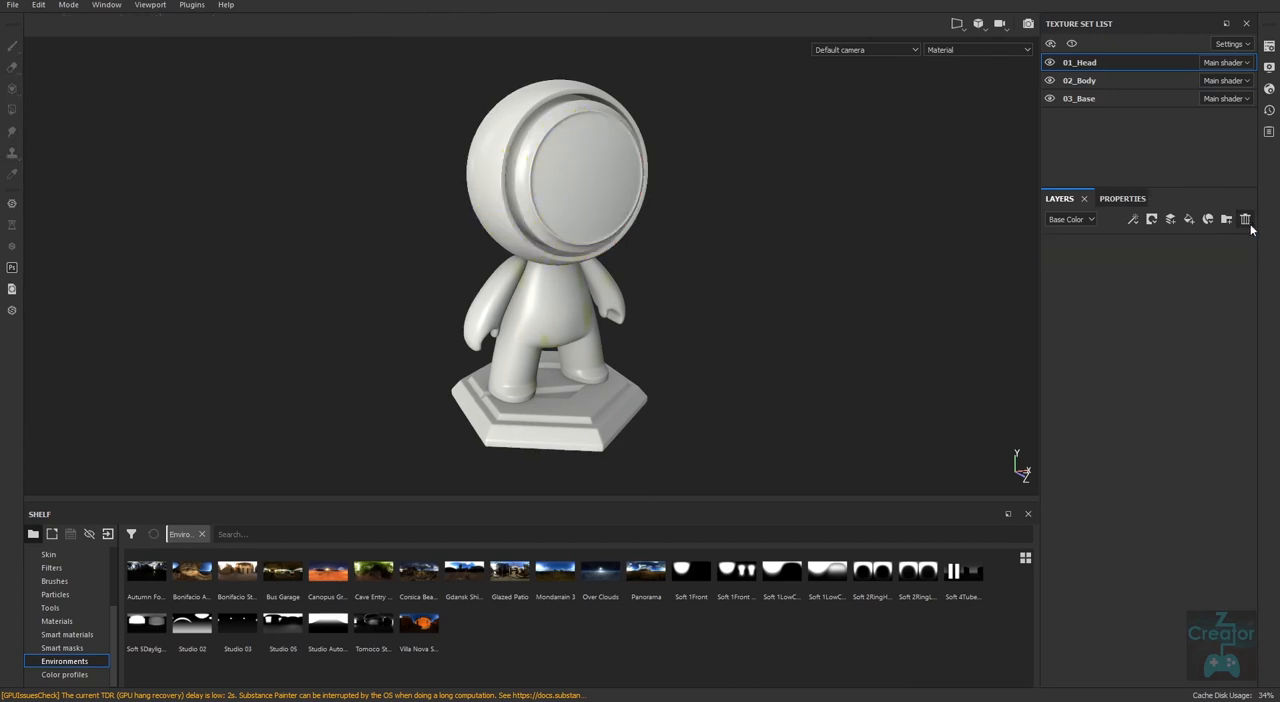
pyautogui.click(1085, 81)
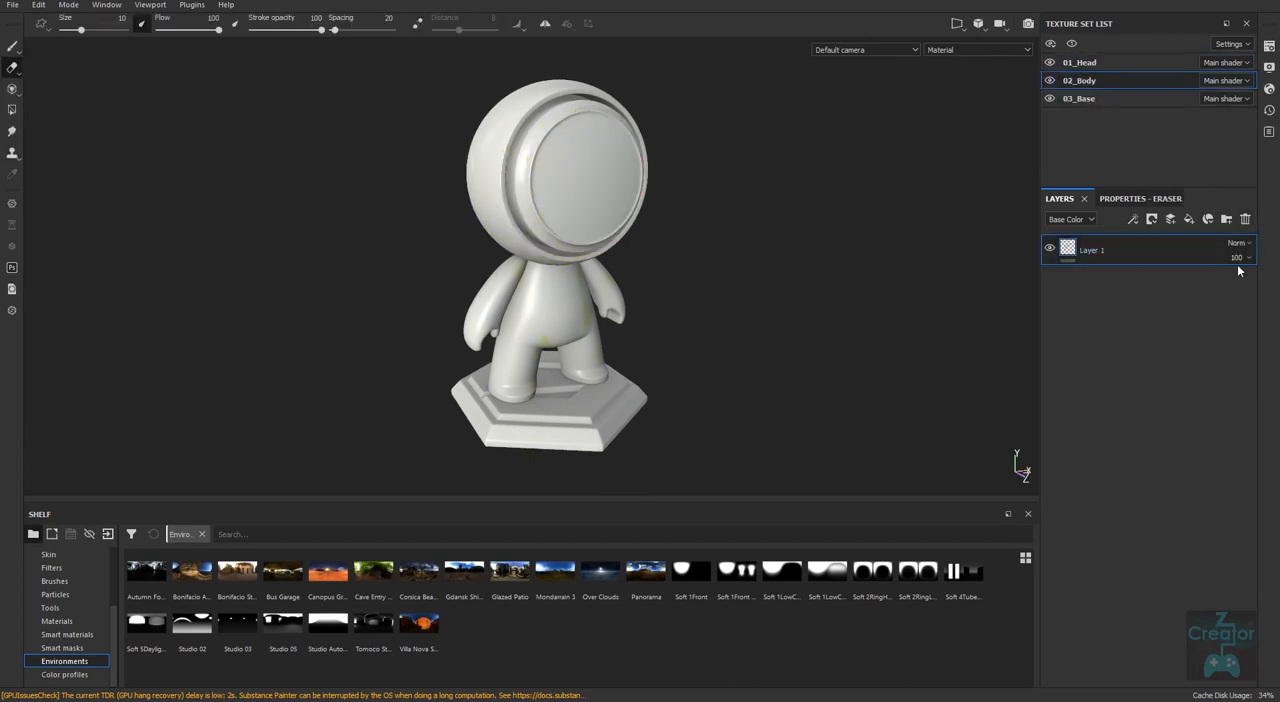
pyautogui.click(1245, 220)
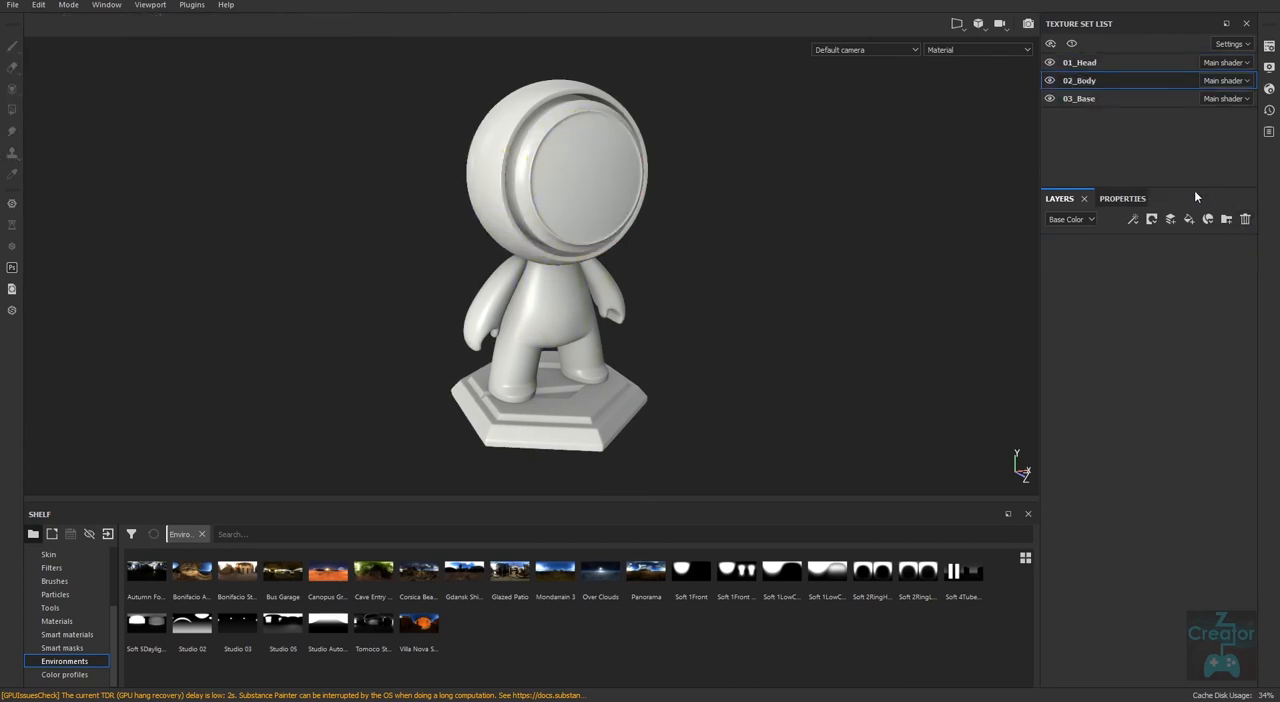
# Select the 01_Head texture set and isolate it in the viewport.
pyautogui.click(1088, 63)
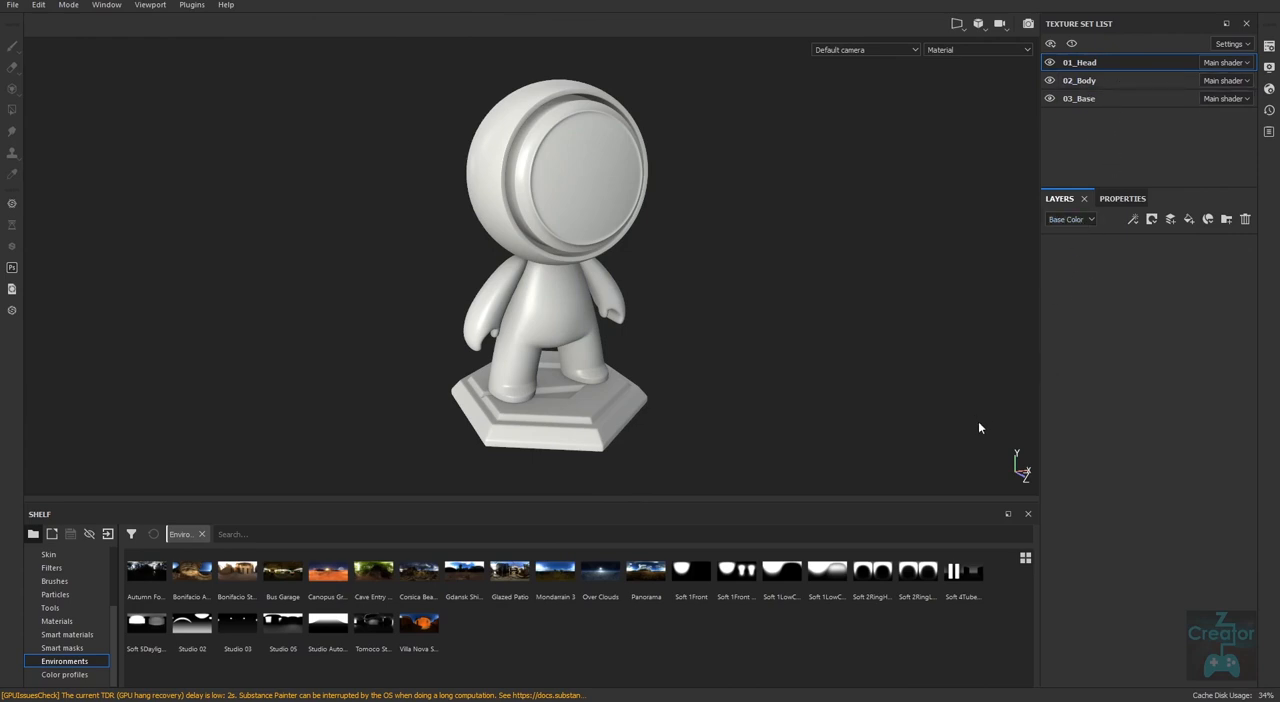
pyautogui.hotkey('alt', 'q')
pyautogui.keyDown('alt'); pyautogui.moveTo(780, 385); pyautogui.dragTo(702, 318); pyautogui.keyUp('alt')
pyautogui.keyDown('alt'); pyautogui.moveTo(708, 350); pyautogui.dragTo(720, 408, button='middle'); pyautogui.keyUp('alt')
pyautogui.moveTo(718, 408)
pyautogui.keyDown('alt'); pyautogui.mouseDown(button='right')
pyautogui.moveTo(705, 408)
pyautogui.moveTo(714, 400)
pyautogui.mouseUp(button='right'); pyautogui.keyUp('alt')
pyautogui.keyDown('alt'); pyautogui.moveTo(714, 400); pyautogui.dragTo(718, 444, button='middle'); pyautogui.keyUp('alt')
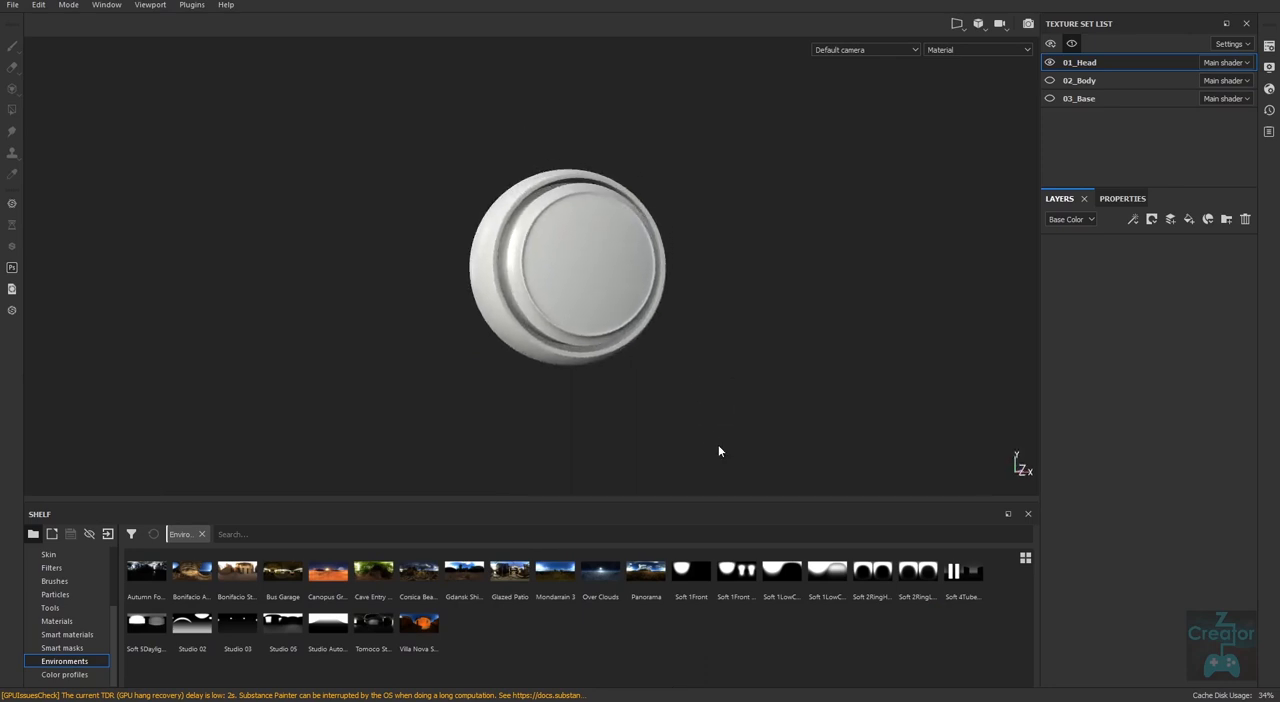
# Enlarge the shelf, show its Materials collection and add Aluminium Pure as a layer on the head.
pyautogui.click(56, 621)
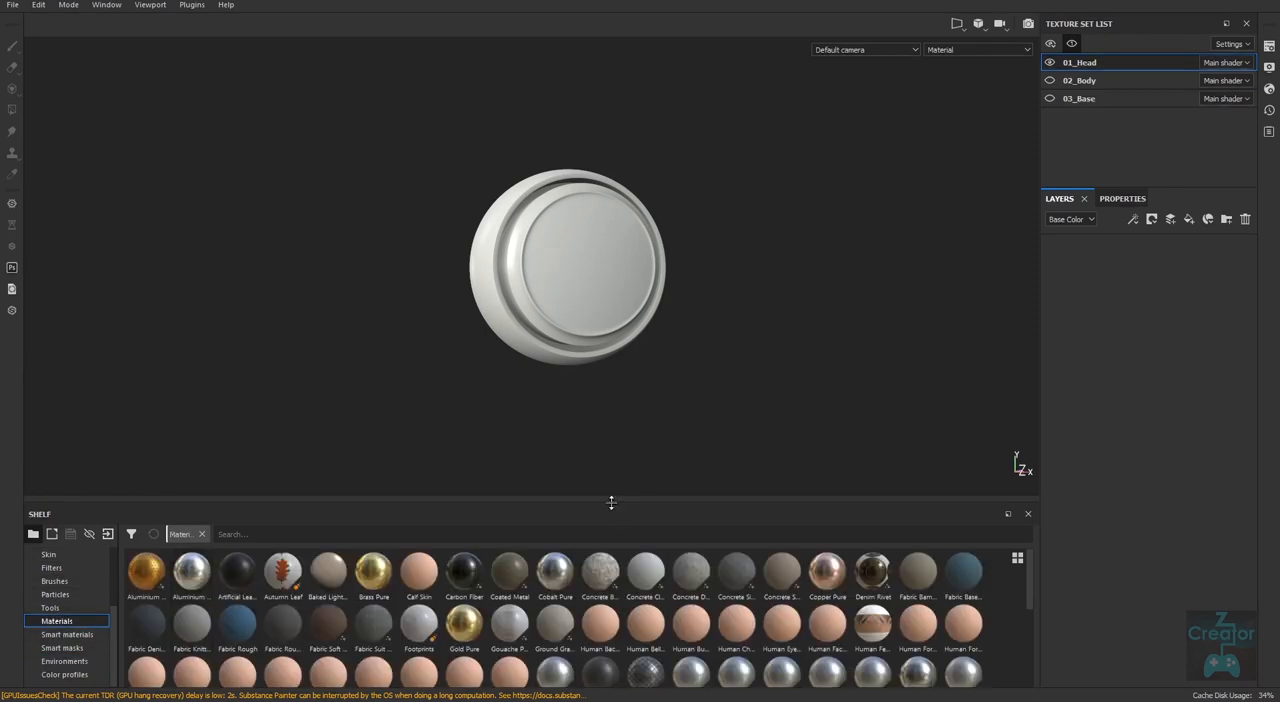
pyautogui.moveTo(615, 501); pyautogui.dragTo(628, 450)
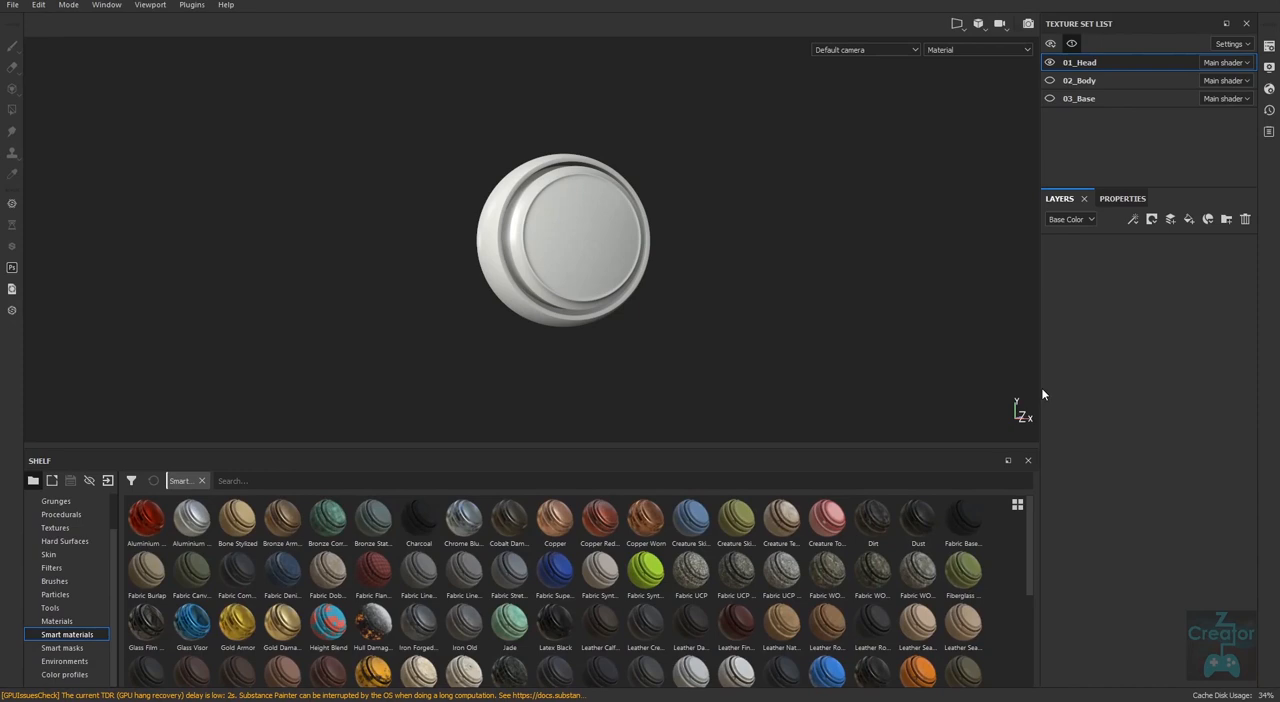
pyautogui.click(60, 621)
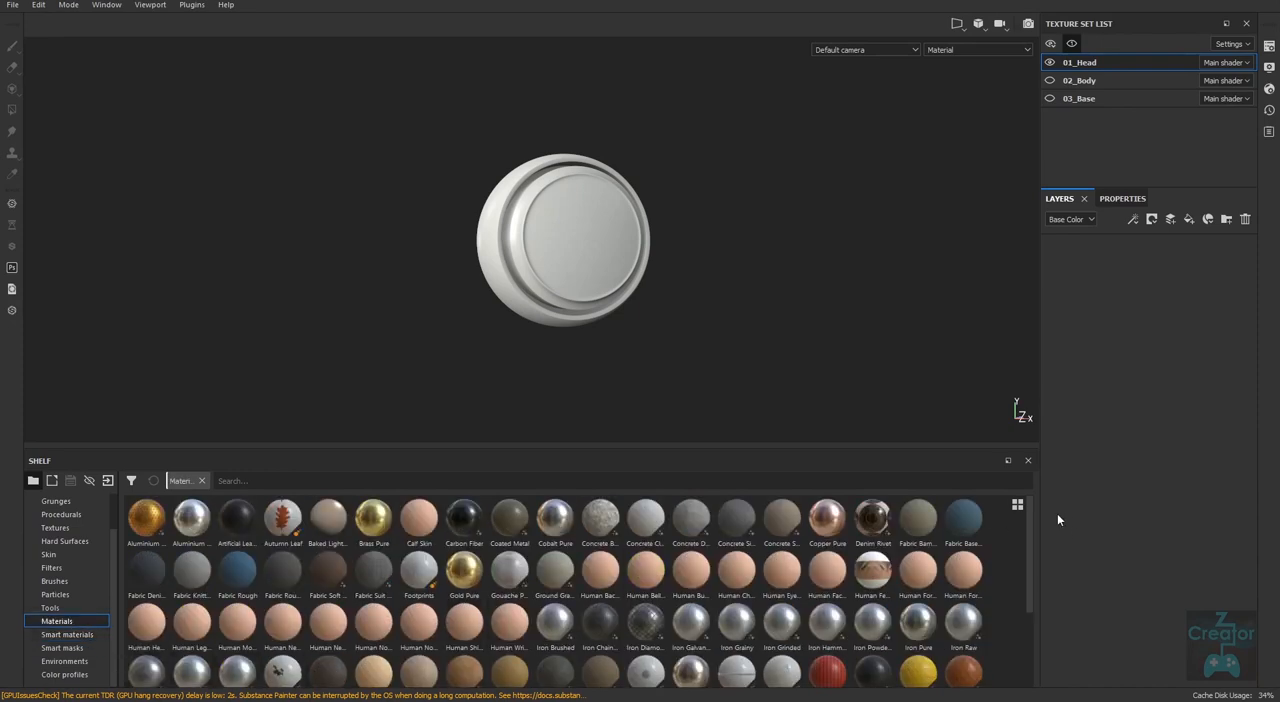
pyautogui.click(189, 525)
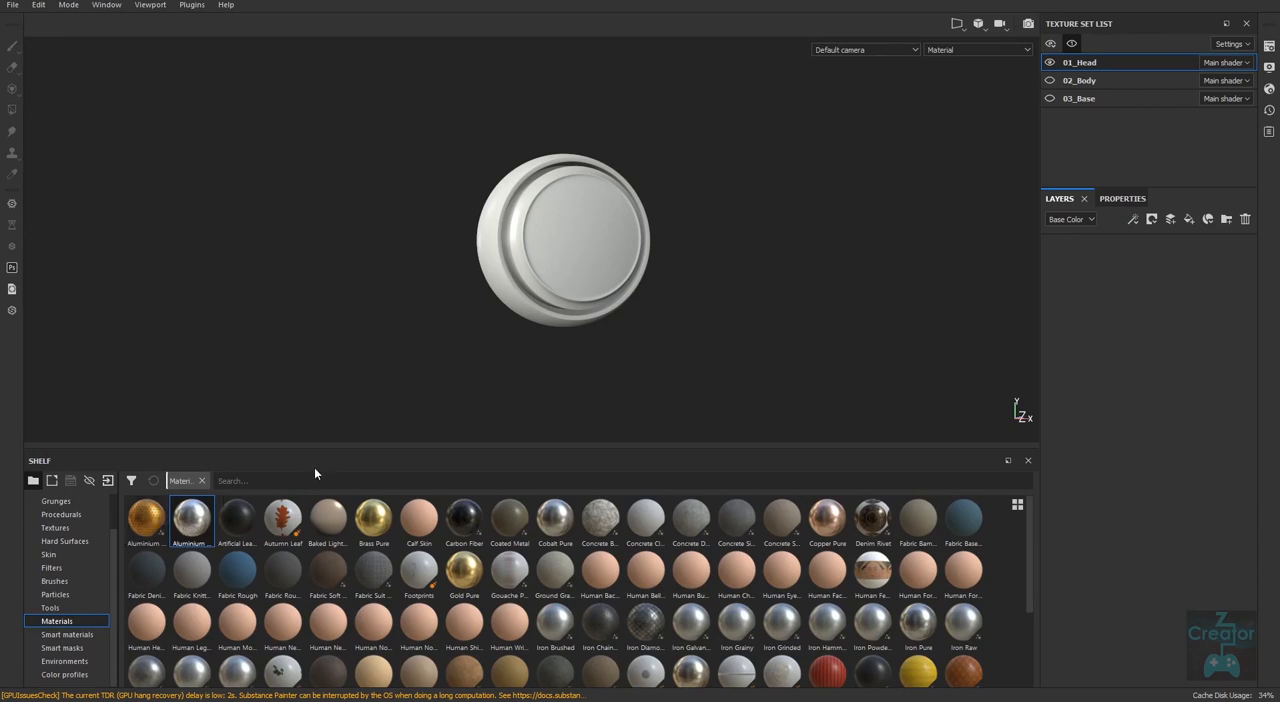
pyautogui.moveTo(195, 525); pyautogui.dragTo(1122, 316)
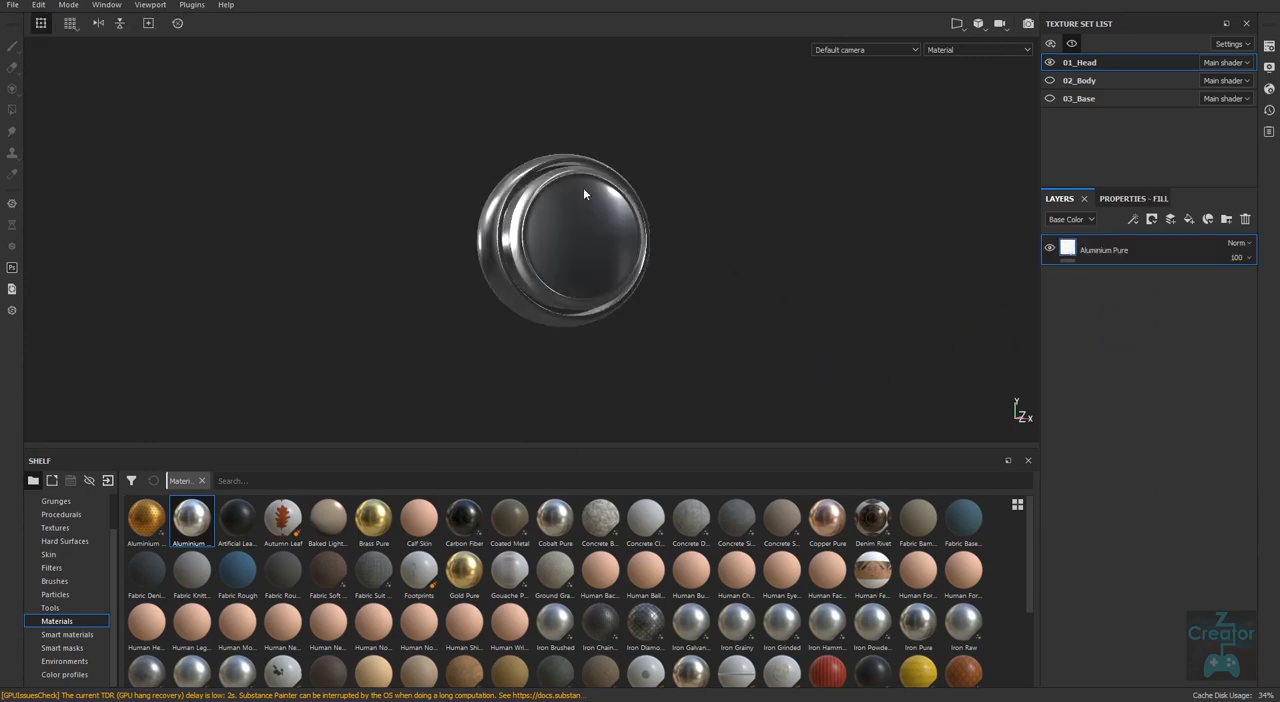
# Show the 02_Body and 03_Base texture sets again and examine the aluminium head on the whole character.
pyautogui.click(1050, 81)
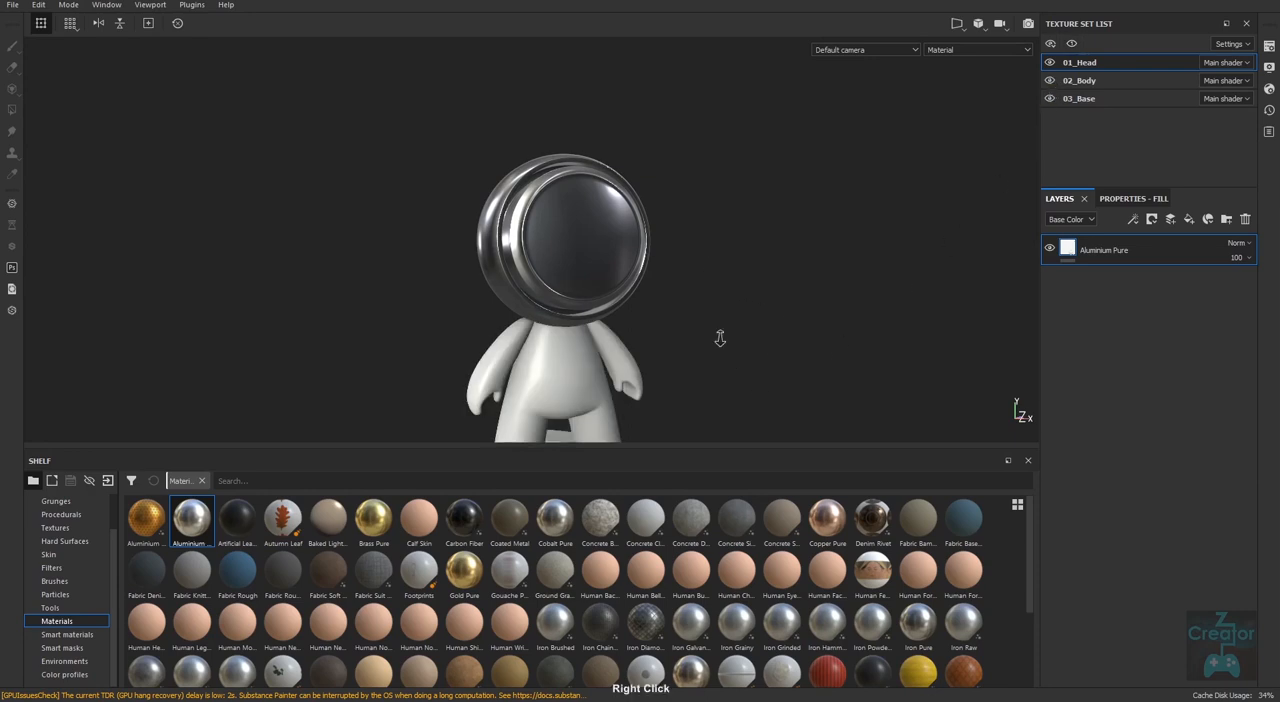
pyautogui.keyDown('alt'); pyautogui.moveTo(720, 338); pyautogui.dragTo(738, 250, button='right'); pyautogui.keyUp('alt')
pyautogui.keyDown('alt'); pyautogui.moveTo(712, 391); pyautogui.dragTo(740, 274, button='middle'); pyautogui.keyUp('alt')
pyautogui.keyDown('alt'); pyautogui.moveTo(741, 282); pyautogui.dragTo(768, 385); pyautogui.keyUp('alt')
pyautogui.keyDown('alt'); pyautogui.moveTo(768, 385); pyautogui.dragTo(733, 372, button='middle'); pyautogui.keyUp('alt')
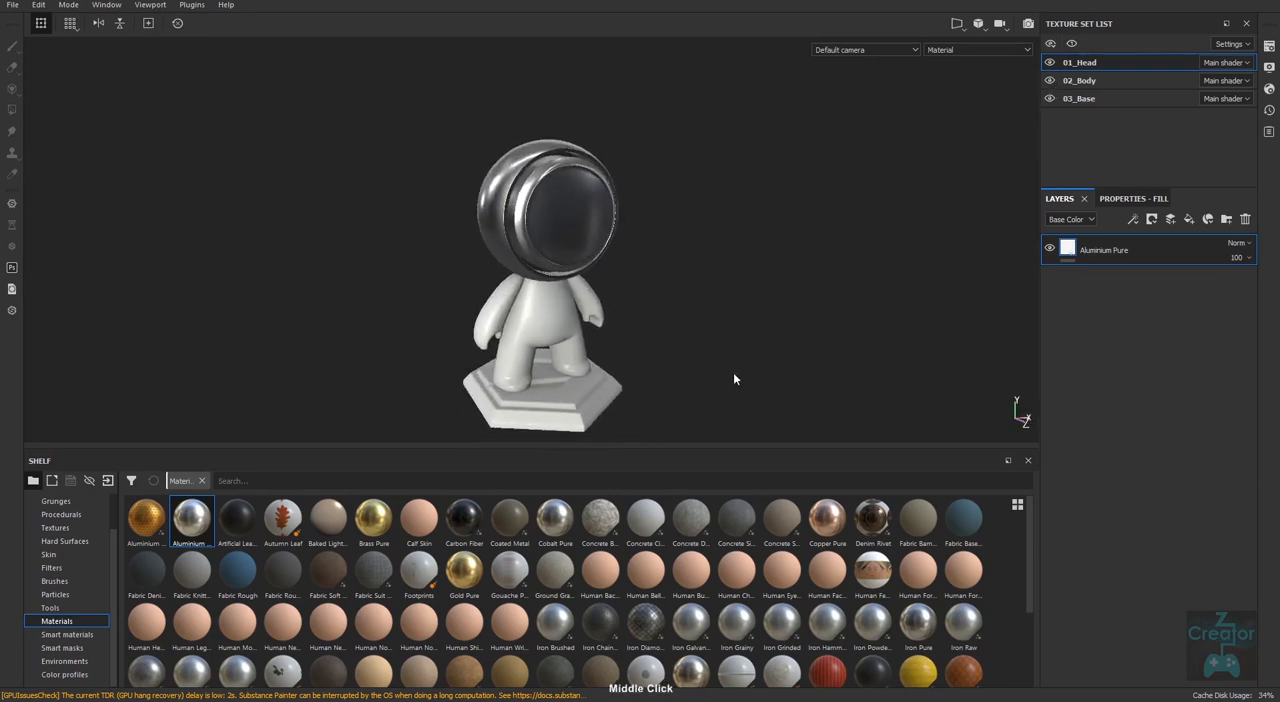
pyautogui.keyDown('alt'); pyautogui.moveTo(733, 372); pyautogui.dragTo(731, 371, button='right'); pyautogui.keyUp('alt')
pyautogui.keyDown('alt'); pyautogui.moveTo(731, 371); pyautogui.dragTo(743, 352, button='middle'); pyautogui.keyUp('alt')
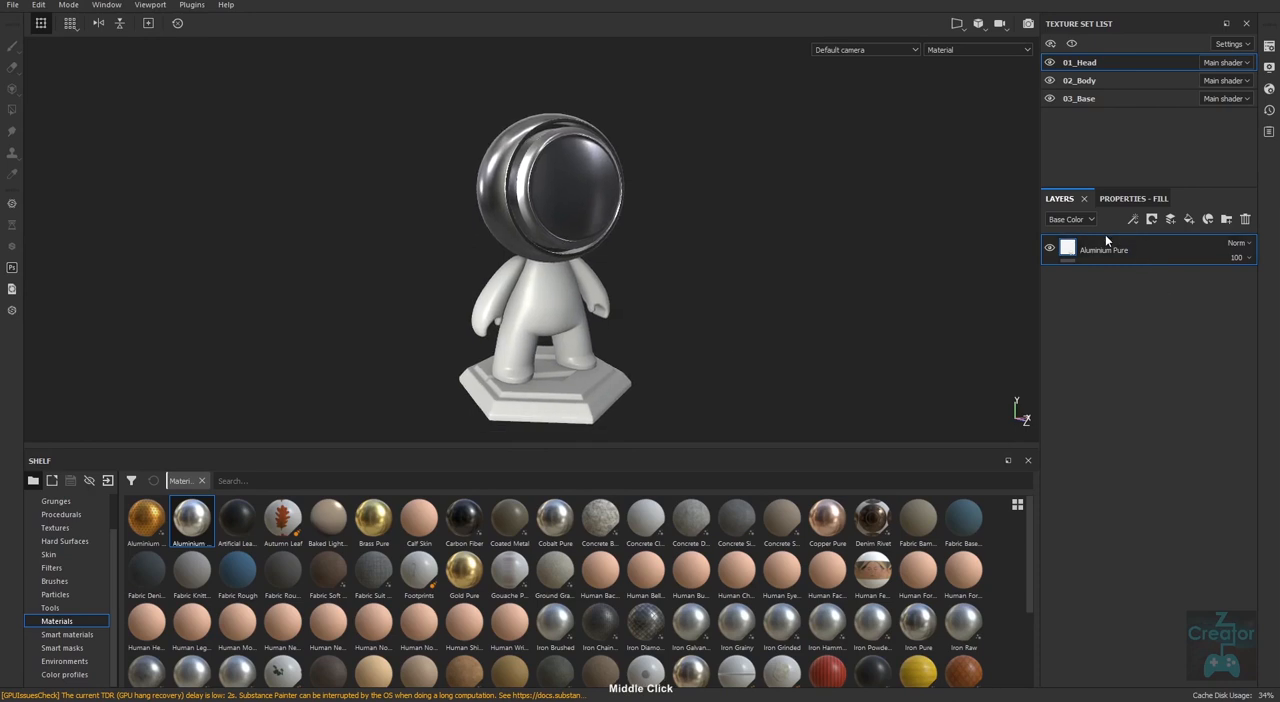
pyautogui.keyDown('alt'); pyautogui.moveTo(648, 291); pyautogui.dragTo(776, 372); pyautogui.keyUp('alt')
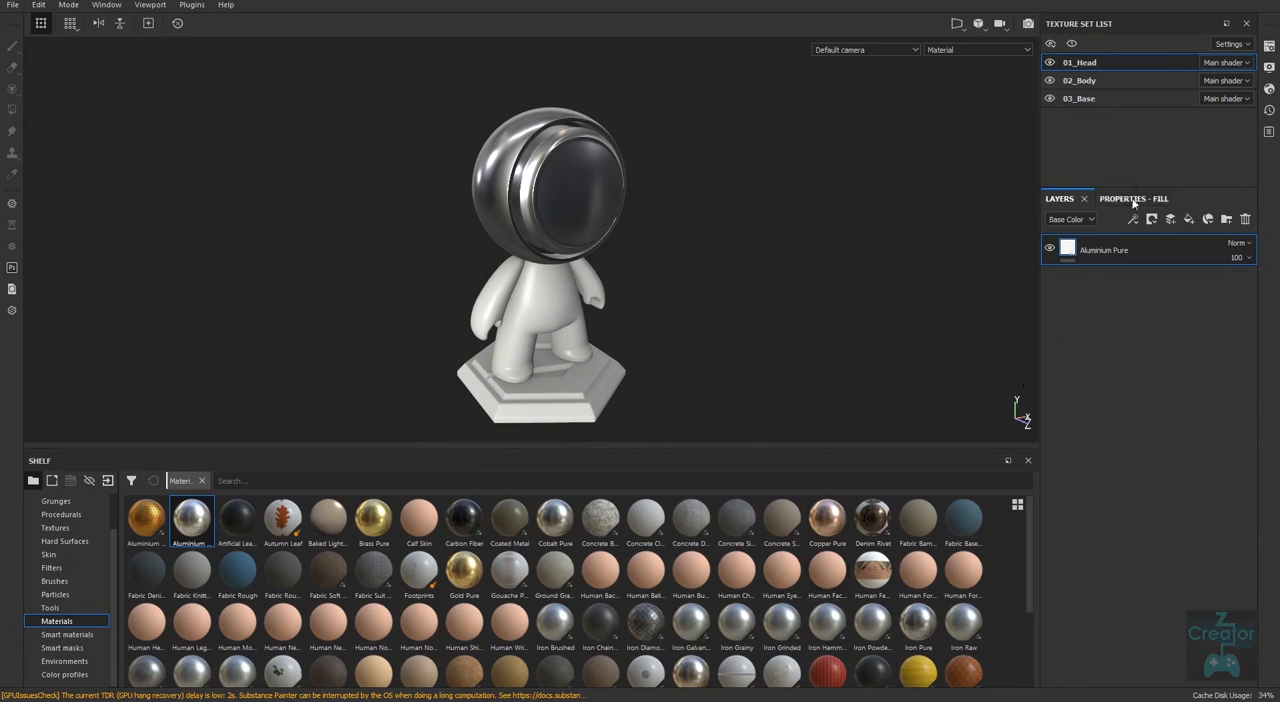
# Adjust the roughness of the Aluminium Pure fill, raising it to 0.2918 and then lowering it slightly.
pyautogui.click(1134, 199)
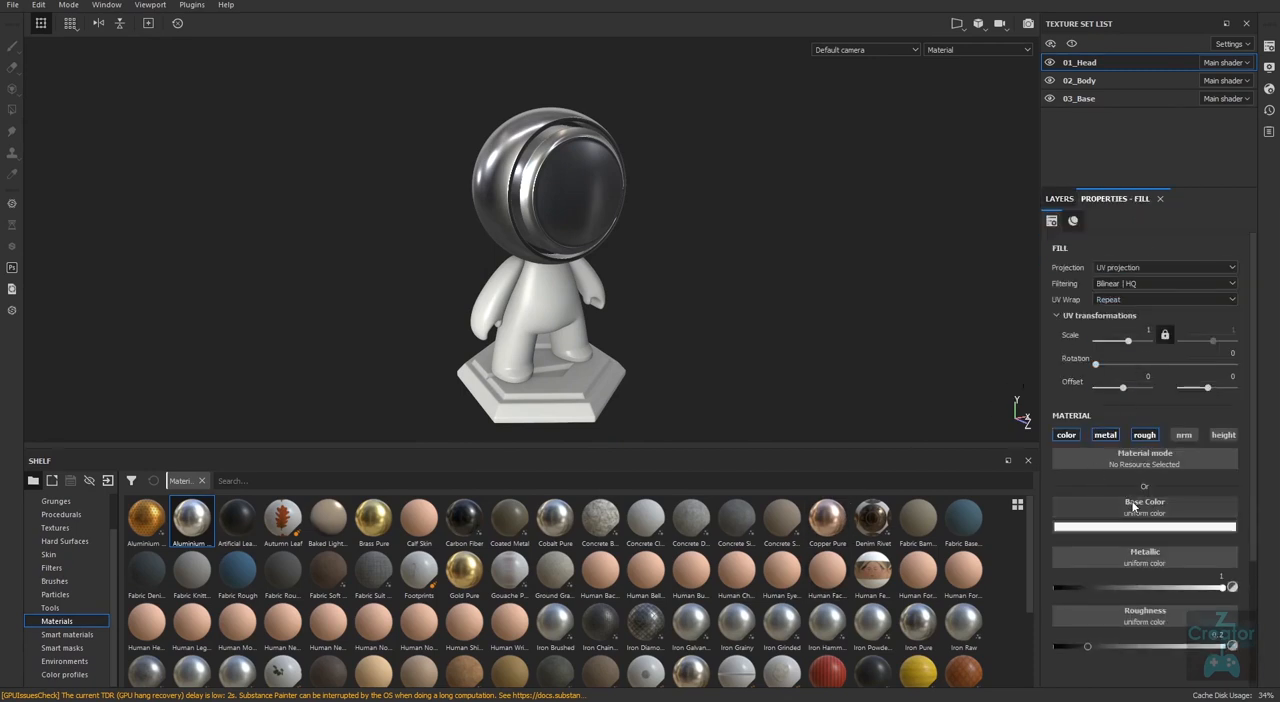
pyautogui.keyDown('alt'); pyautogui.moveTo(812, 368); pyautogui.dragTo(788, 366); pyautogui.keyUp('alt')
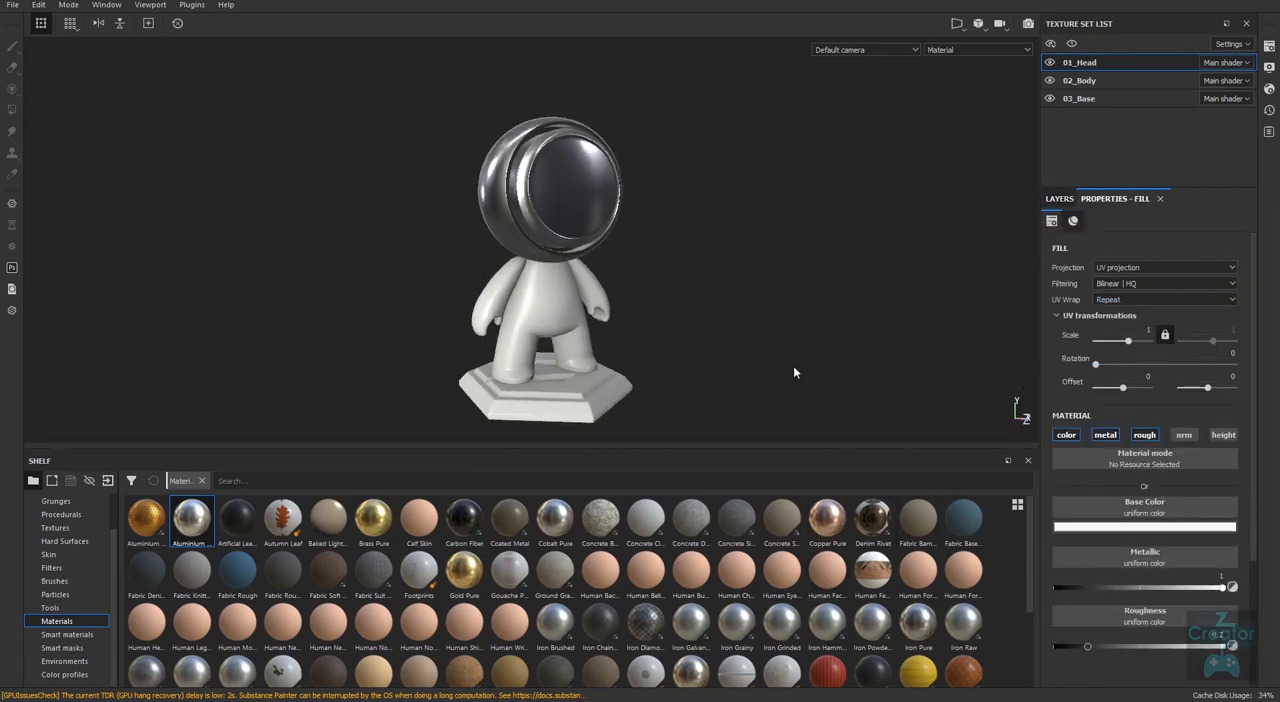
pyautogui.moveTo(1087, 647)
pyautogui.mouseDown()
pyautogui.moveTo(1107, 648)
pyautogui.moveTo(1081, 650)
pyautogui.mouseUp()
pyautogui.moveTo(1087, 647); pyautogui.dragTo(1102, 645)
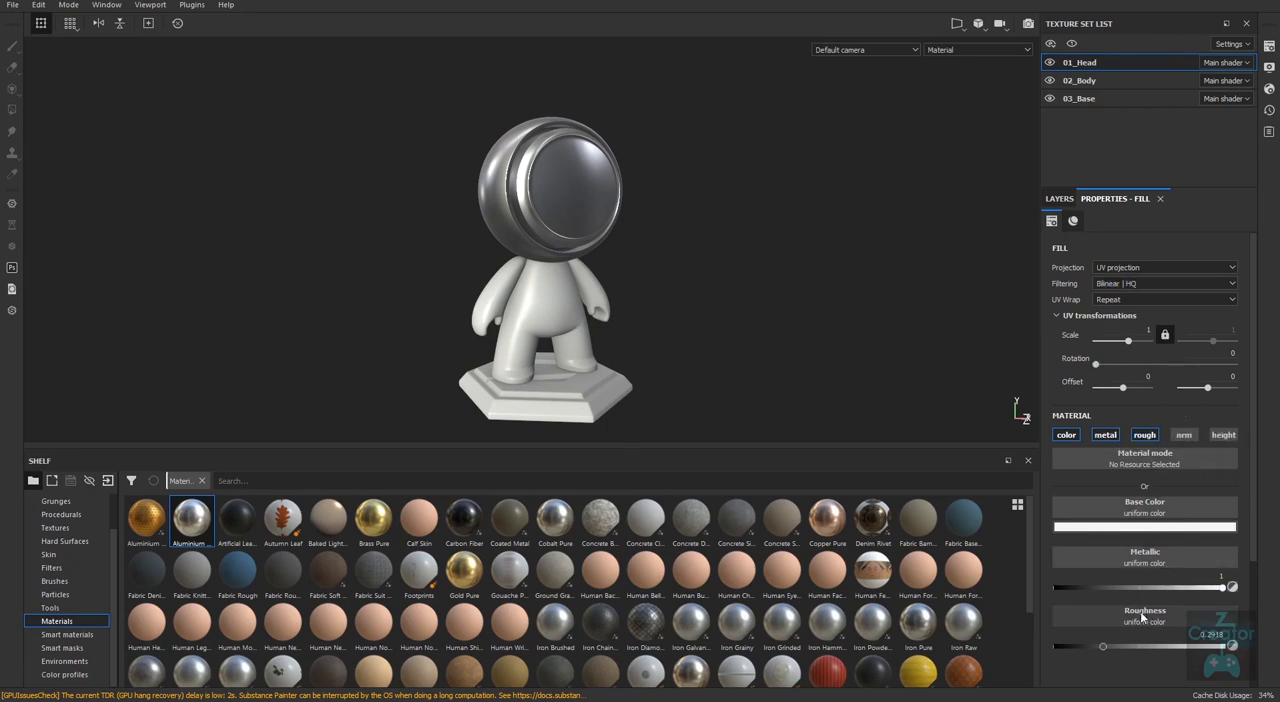
pyautogui.moveTo(1222, 591)
pyautogui.mouseDown()
pyautogui.moveTo(1056, 588)
pyautogui.moveTo(1232, 588)
pyautogui.mouseUp()
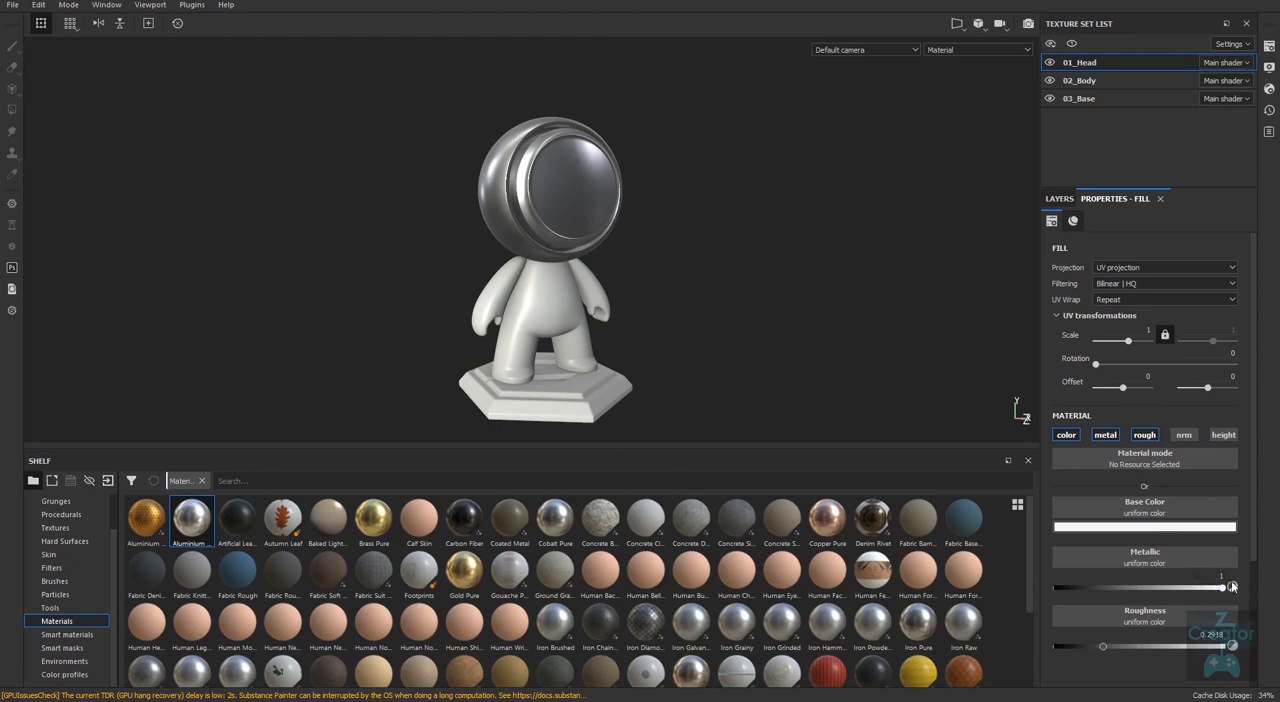
pyautogui.moveTo(1103, 645)
pyautogui.mouseDown()
pyautogui.moveTo(1139, 647)
pyautogui.moveTo(1095, 644)
pyautogui.mouseUp()
# Add the Brass Pure material as a layer on the head and delete the Aluminium Pure layer beneath it.
pyautogui.click(1066, 200)
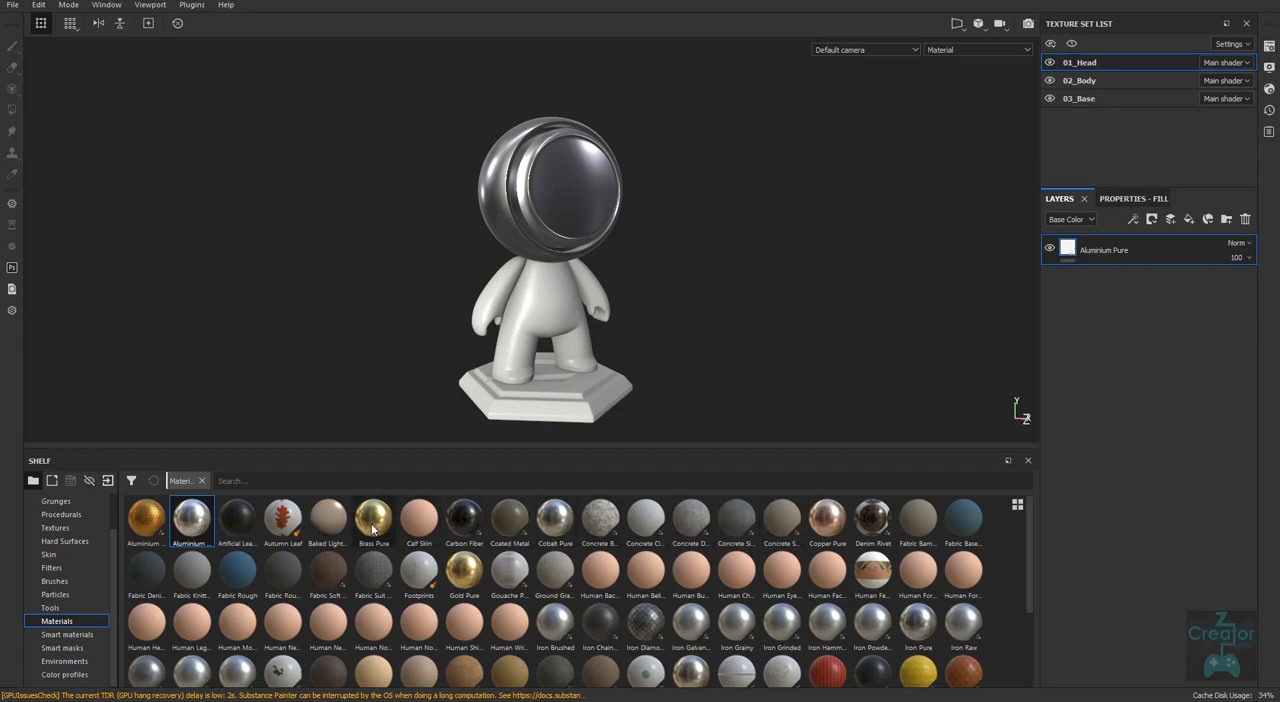
pyautogui.moveTo(376, 528); pyautogui.dragTo(1134, 247)
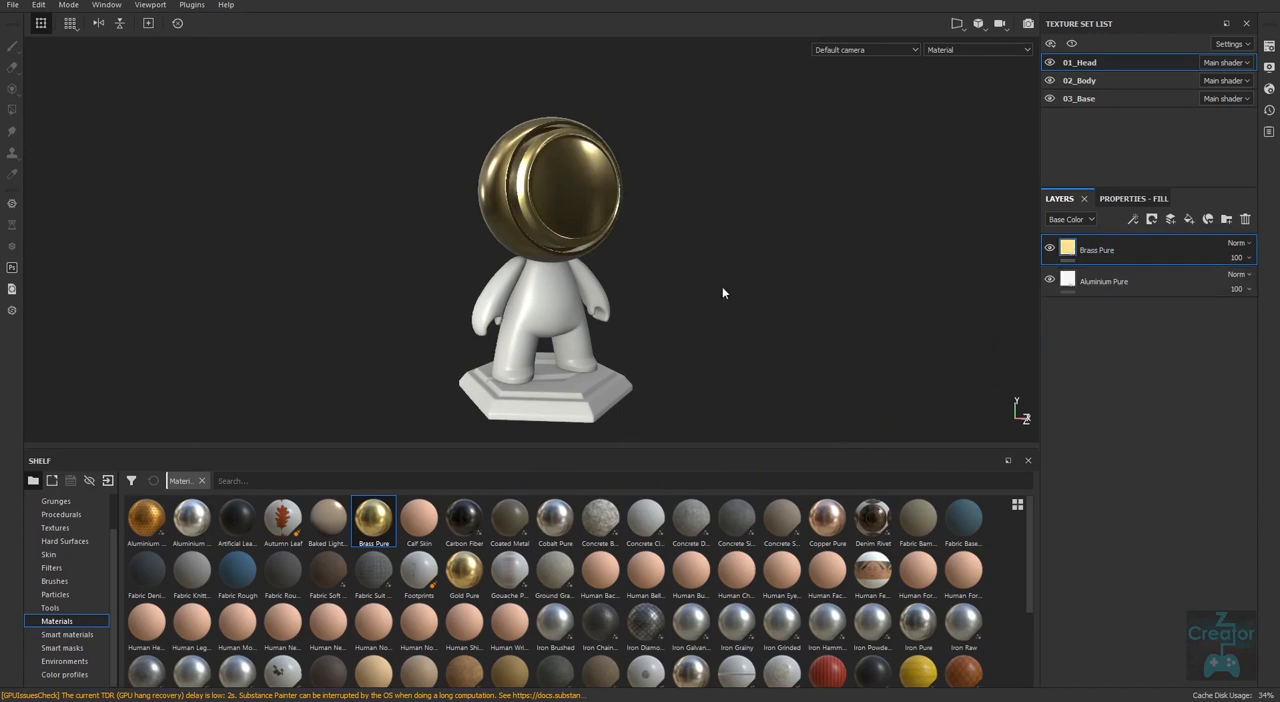
pyautogui.click(1164, 285)
pyautogui.click(1245, 219)
pyautogui.keyDown('alt'); pyautogui.moveTo(837, 337); pyautogui.dragTo(790, 304); pyautogui.keyUp('alt')
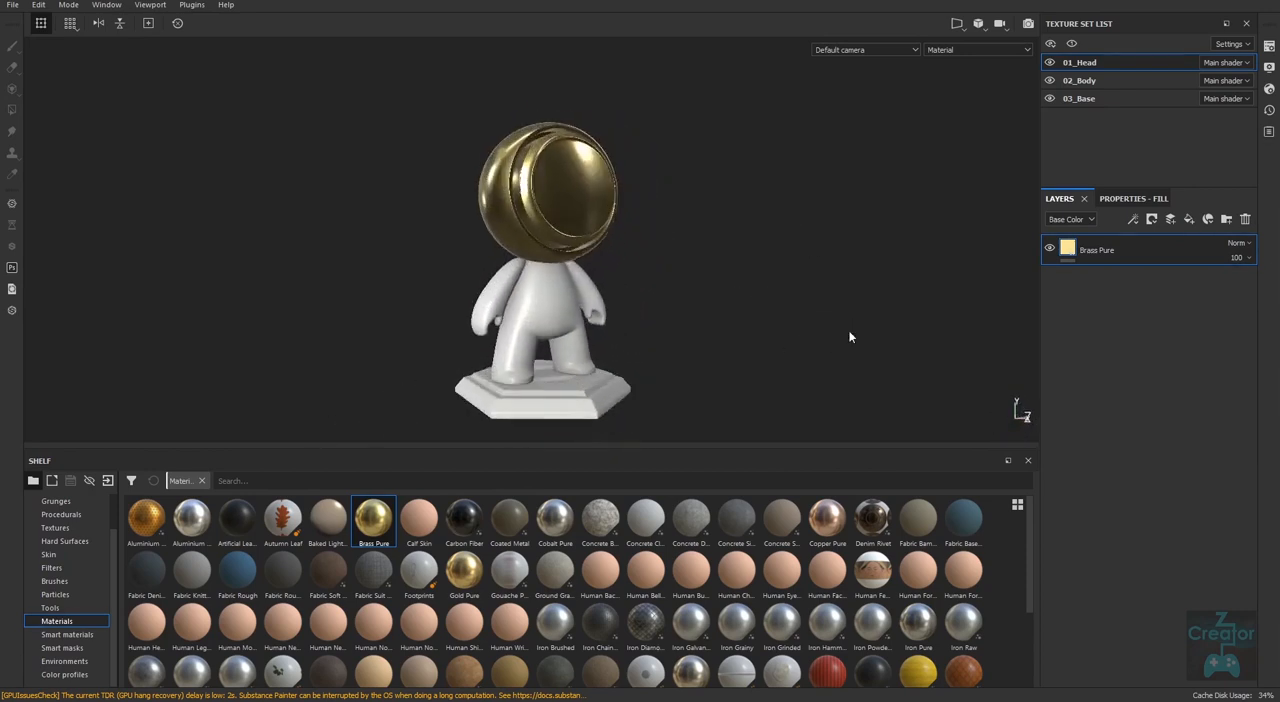
pyautogui.moveTo(786, 317)
pyautogui.keyDown('shift'); pyautogui.mouseDown(button='right')
pyautogui.moveTo(734, 320)
pyautogui.moveTo(786, 320)
pyautogui.mouseUp(button='right'); pyautogui.keyUp('shift')
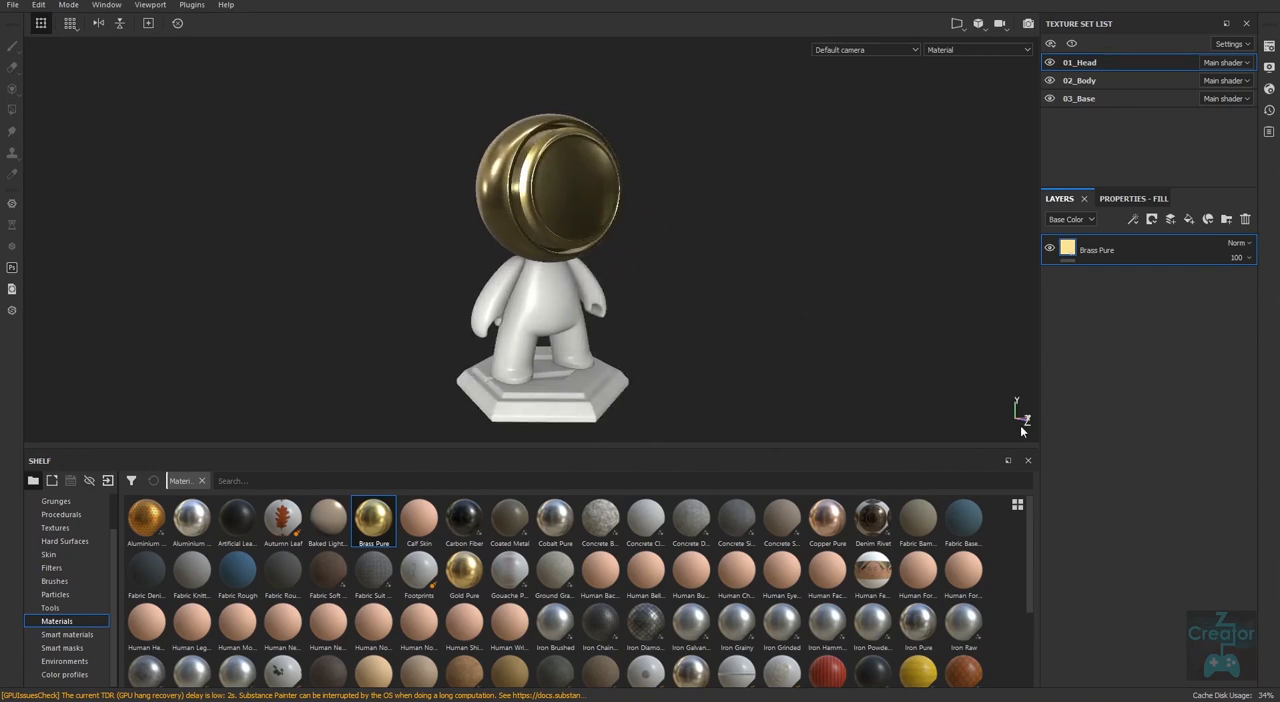
# Delete the Brass Pure layer from the head and add a fill layer with an empty paint layer above it.
pyautogui.click(1245, 219)
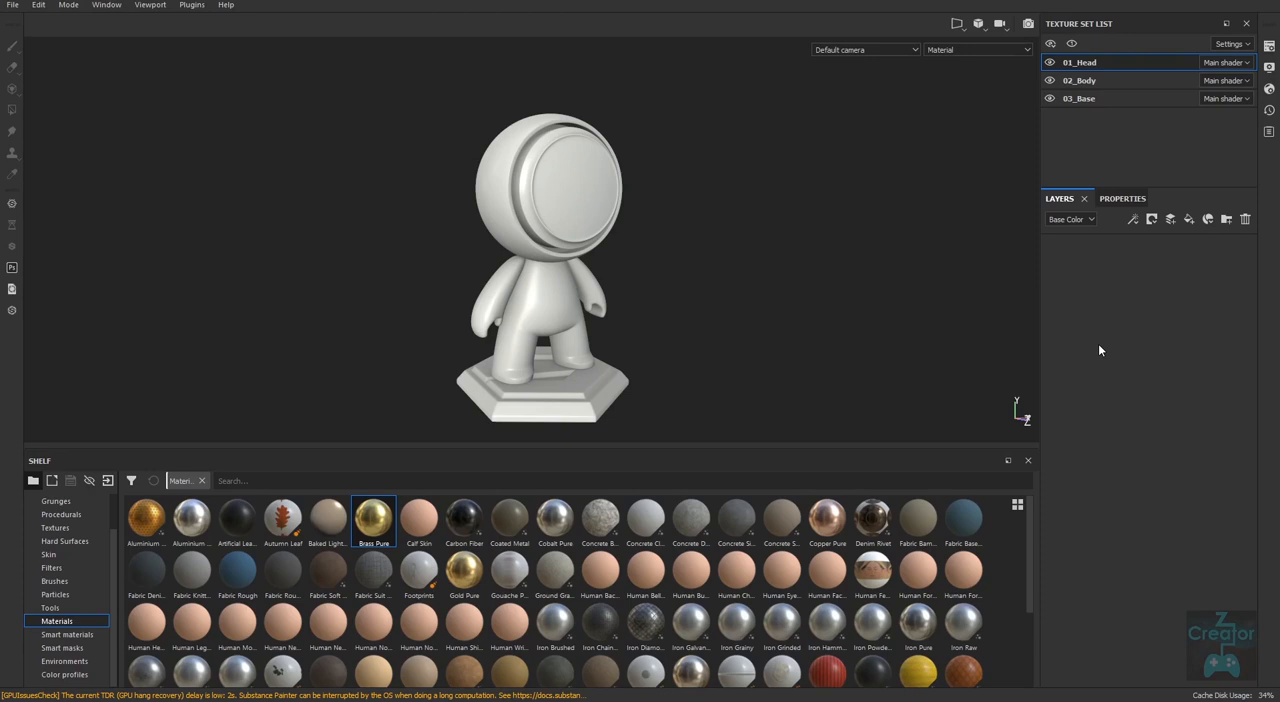
pyautogui.click(1190, 222)
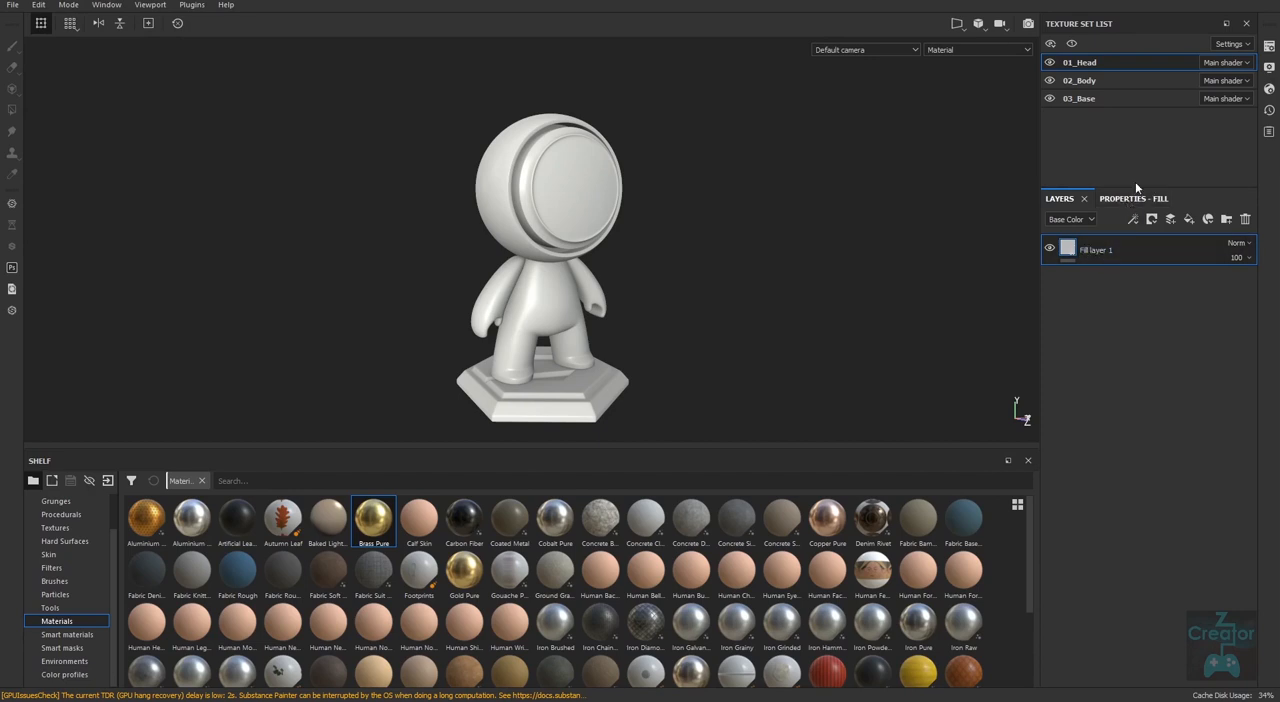
pyautogui.click(1170, 224)
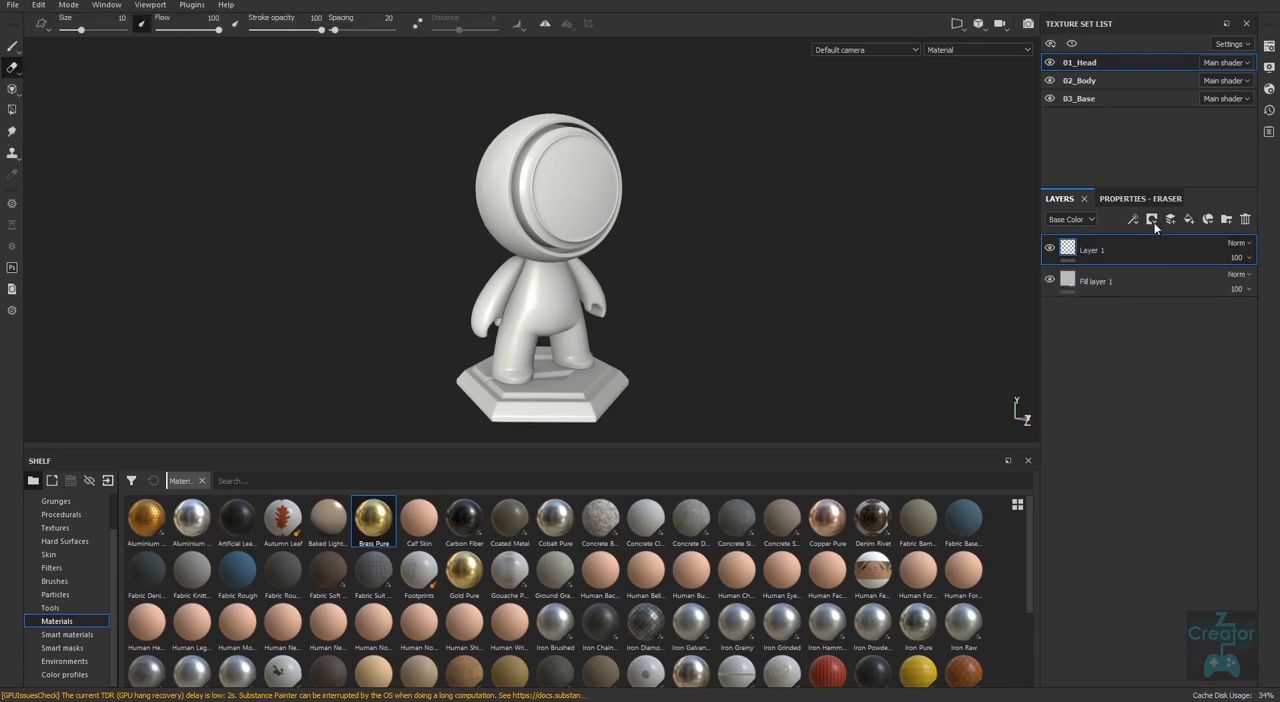
# Examine the eraser and paint brush properties available for the empty paint layer.
pyautogui.click(1137, 200)
pyautogui.moveTo(1254, 436)
pyautogui.mouseDown()
pyautogui.moveTo(1255, 618)
pyautogui.moveTo(1257, 419)
pyautogui.mouseUp()
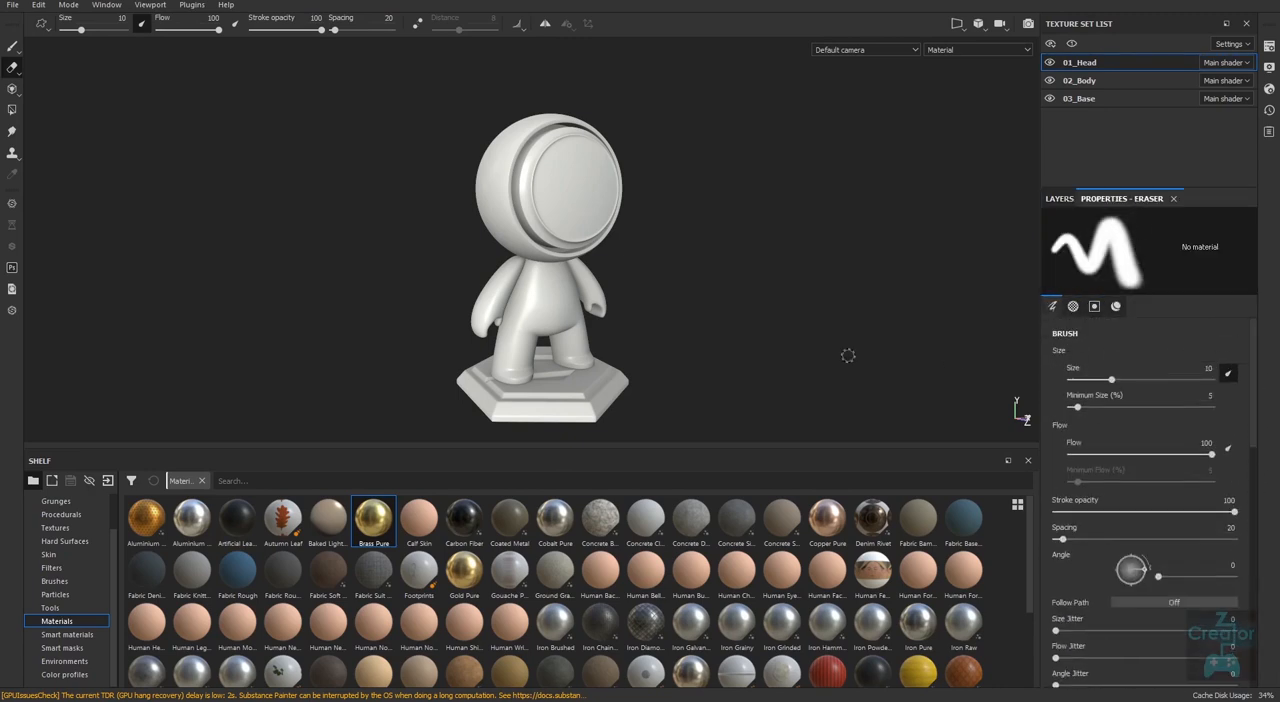
pyautogui.keyDown('alt'); pyautogui.moveTo(757, 315); pyautogui.dragTo(699, 322); pyautogui.keyUp('alt')
pyautogui.click(1072, 204)
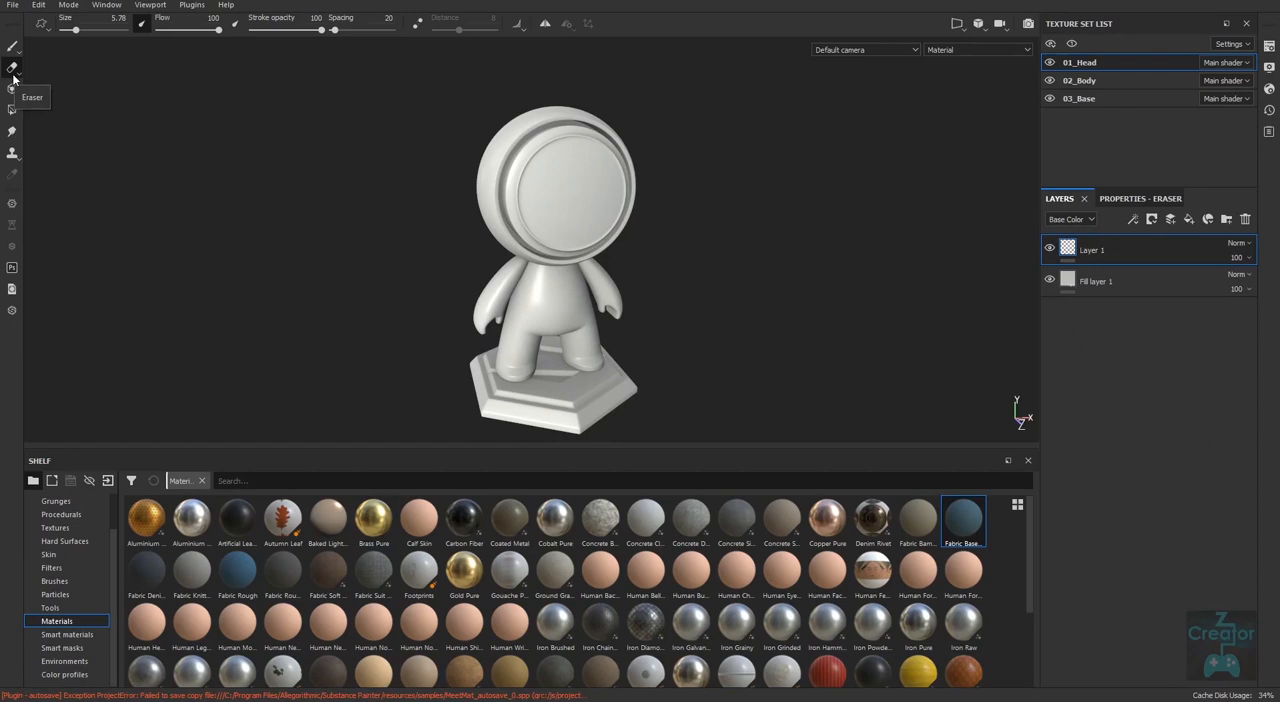
pyautogui.click(1140, 199)
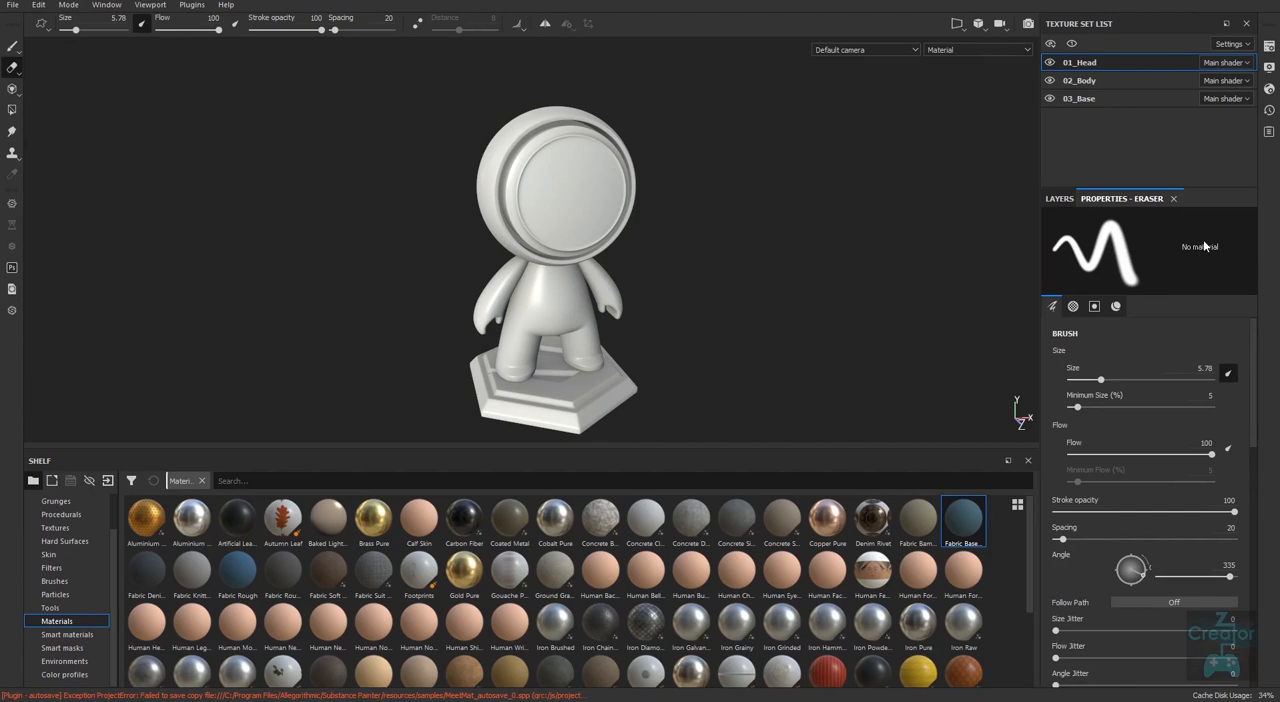
pyautogui.click(12, 47)
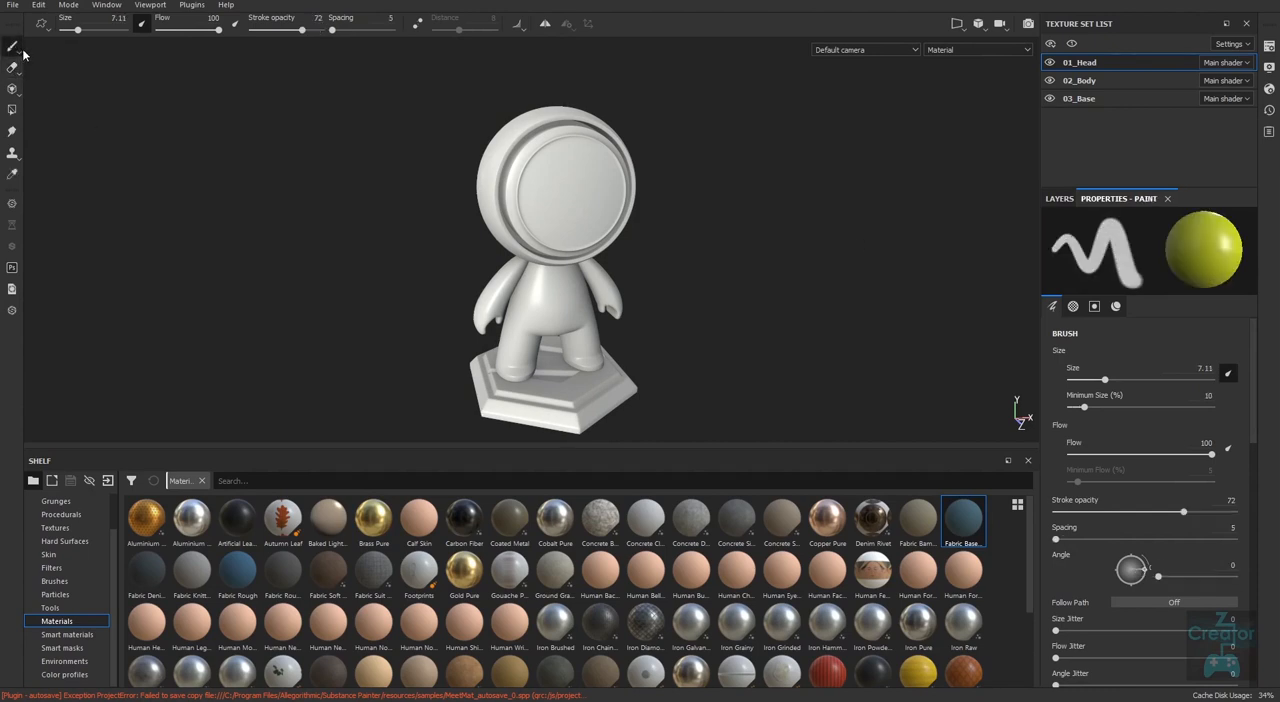
pyautogui.click(1059, 198)
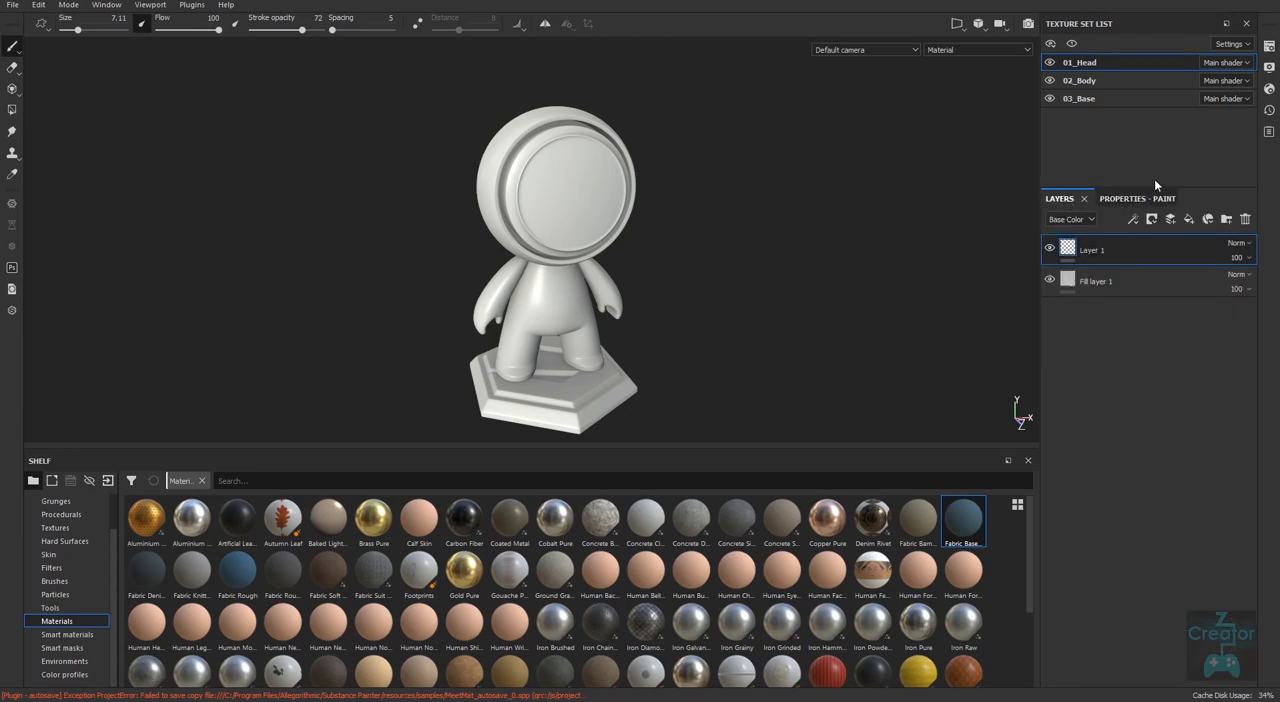
# Delete the empty paint layer and rename the remaining fill layer as gold.
pyautogui.click(1245, 219)
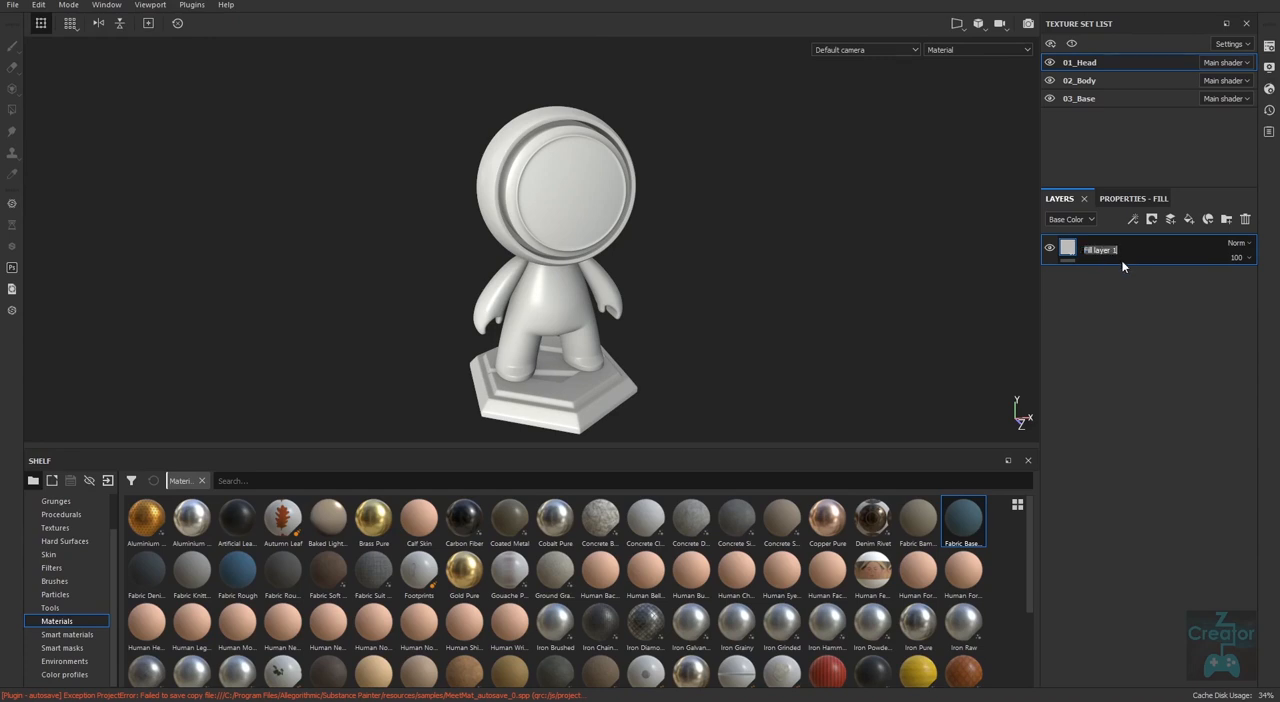
pyautogui.write('gold')
pyautogui.press('Return')
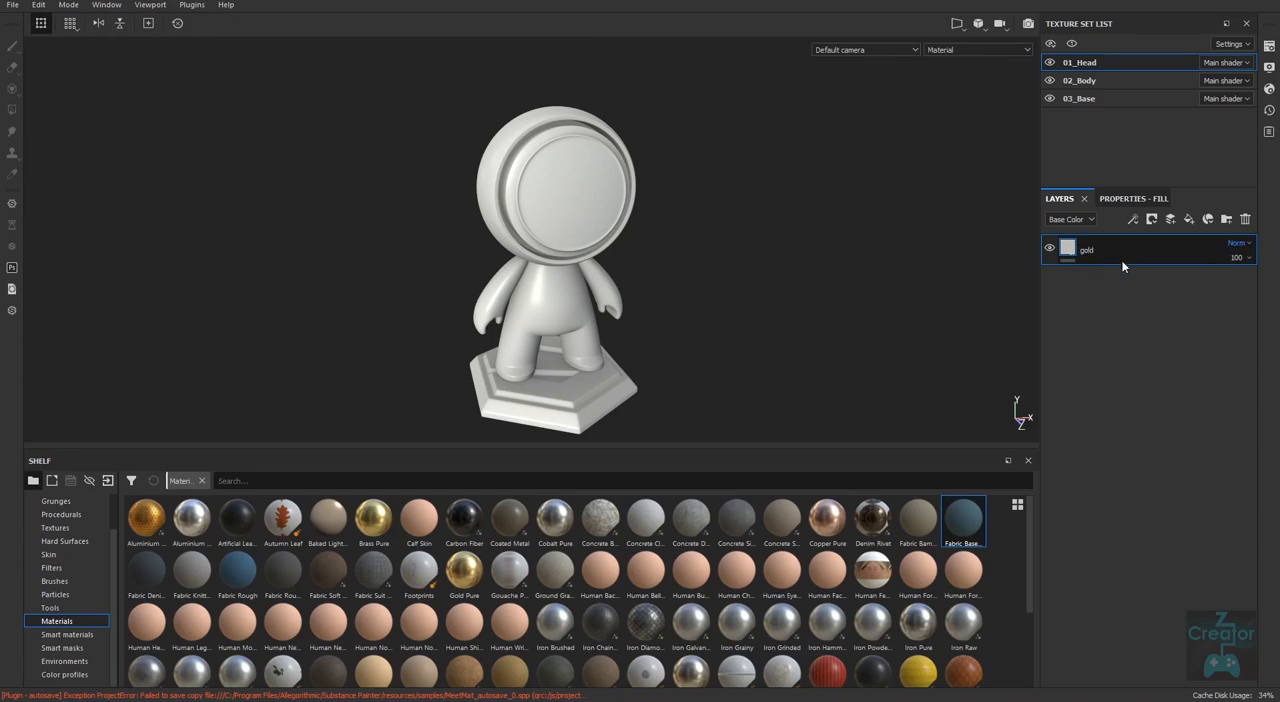
# Set the gold fill's base color to yellow (R 0.671, G 0.556, B 0.008), metallic to 1 and roughness to 0.4358.
pyautogui.click(1143, 200)
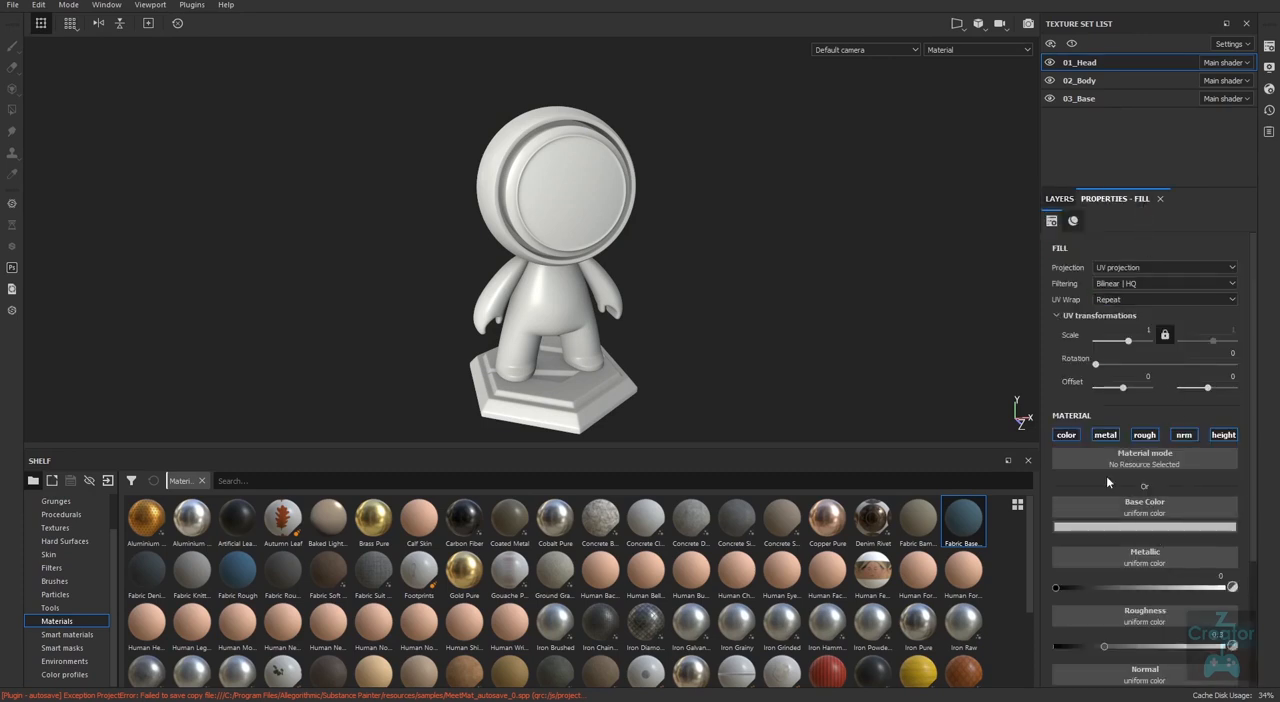
pyautogui.scroll(-3, 1253, 425)
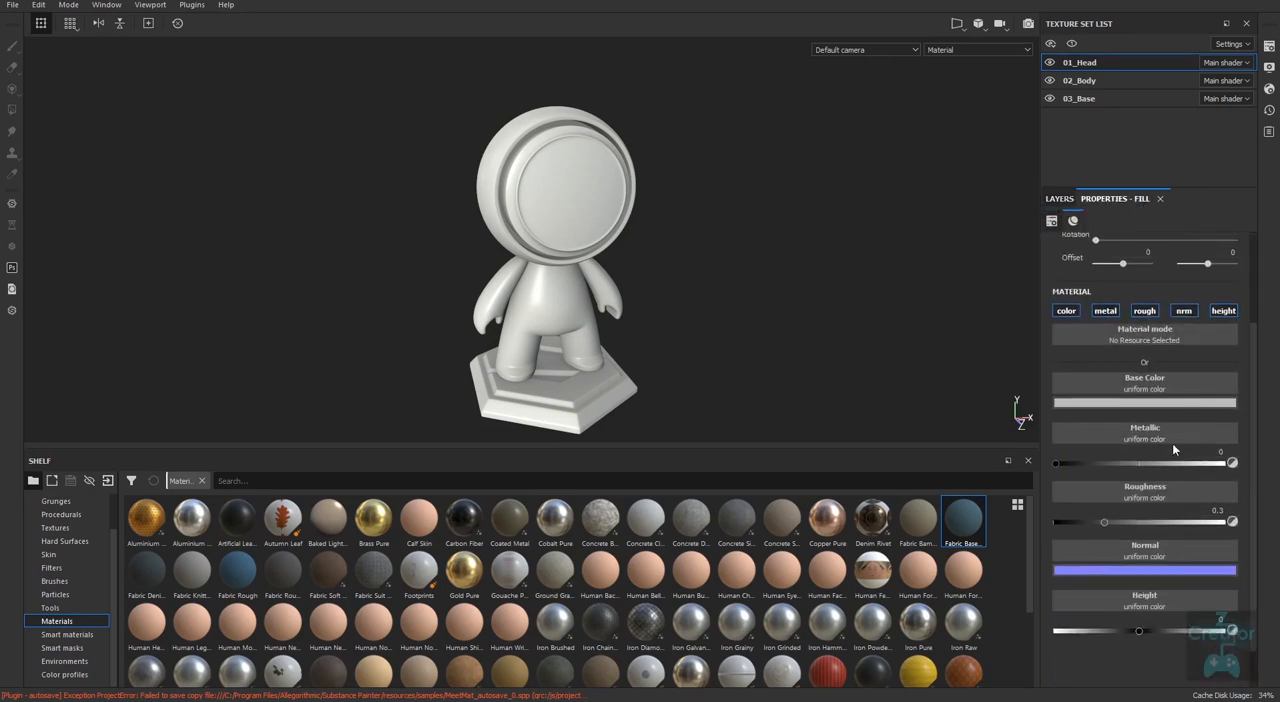
pyautogui.click(1165, 404)
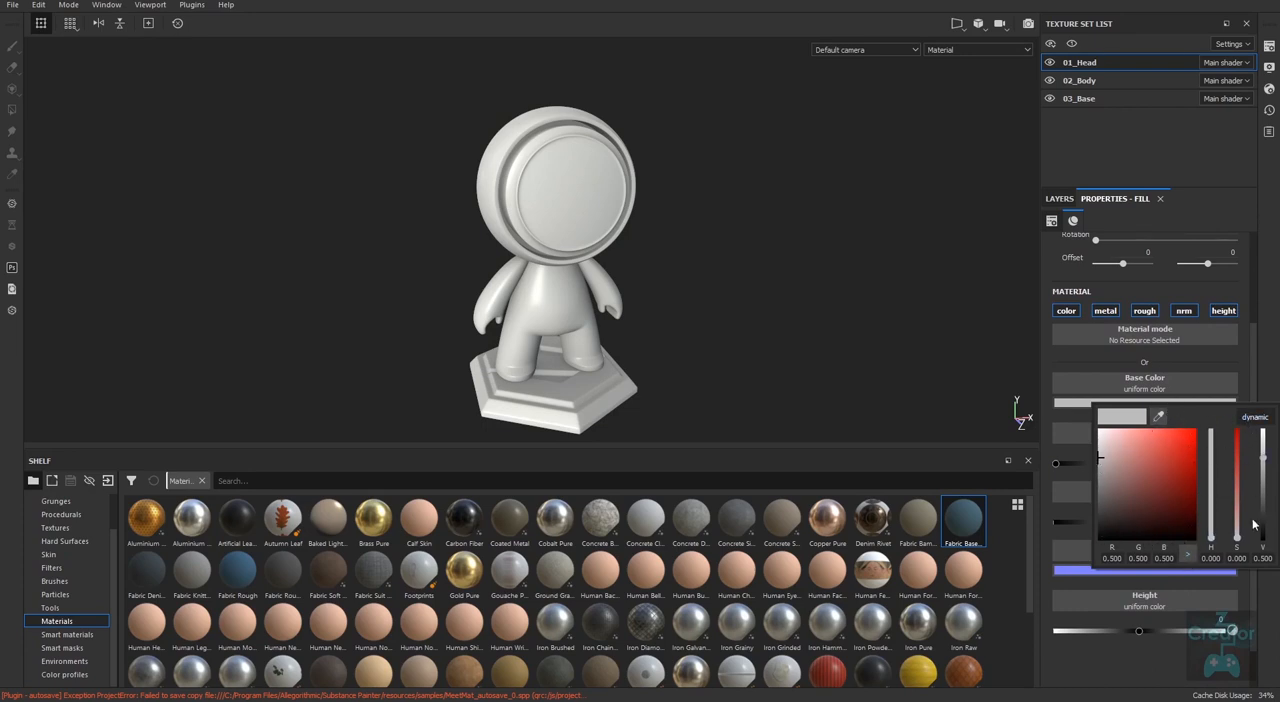
pyautogui.click(1257, 420)
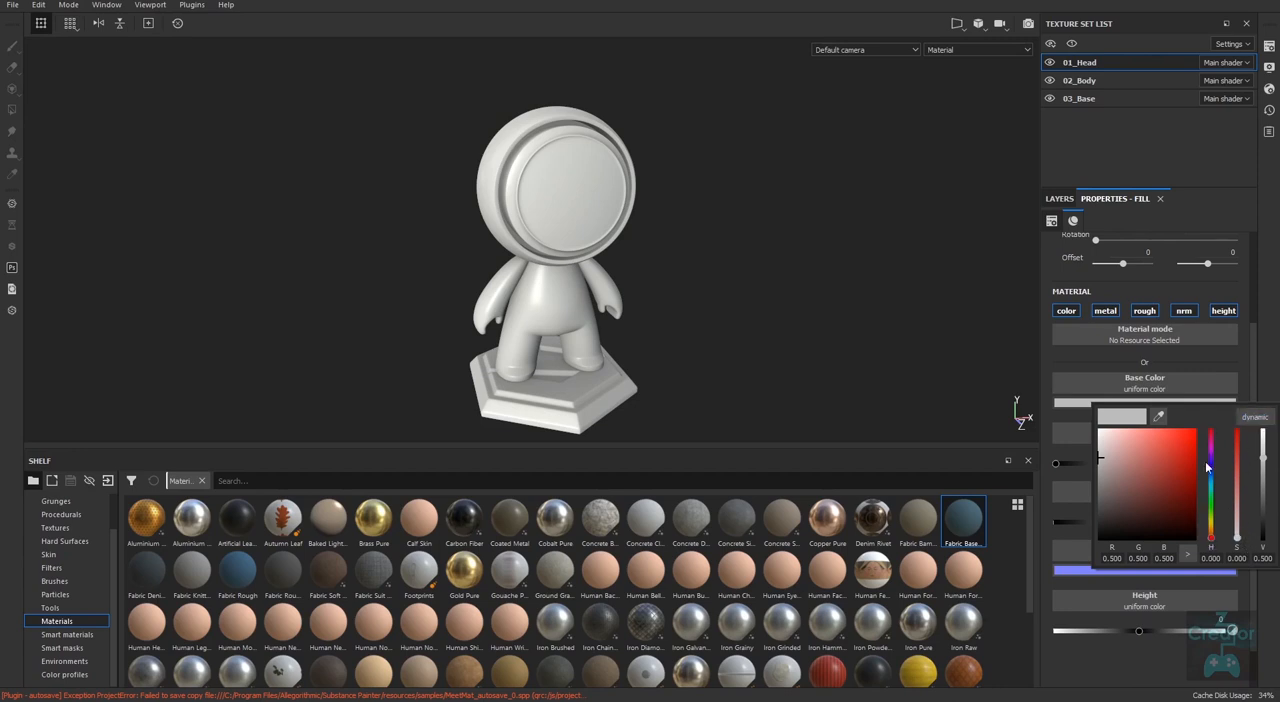
pyautogui.moveTo(1213, 540); pyautogui.dragTo(1213, 532)
pyautogui.moveTo(1172, 488); pyautogui.dragTo(1186, 447)
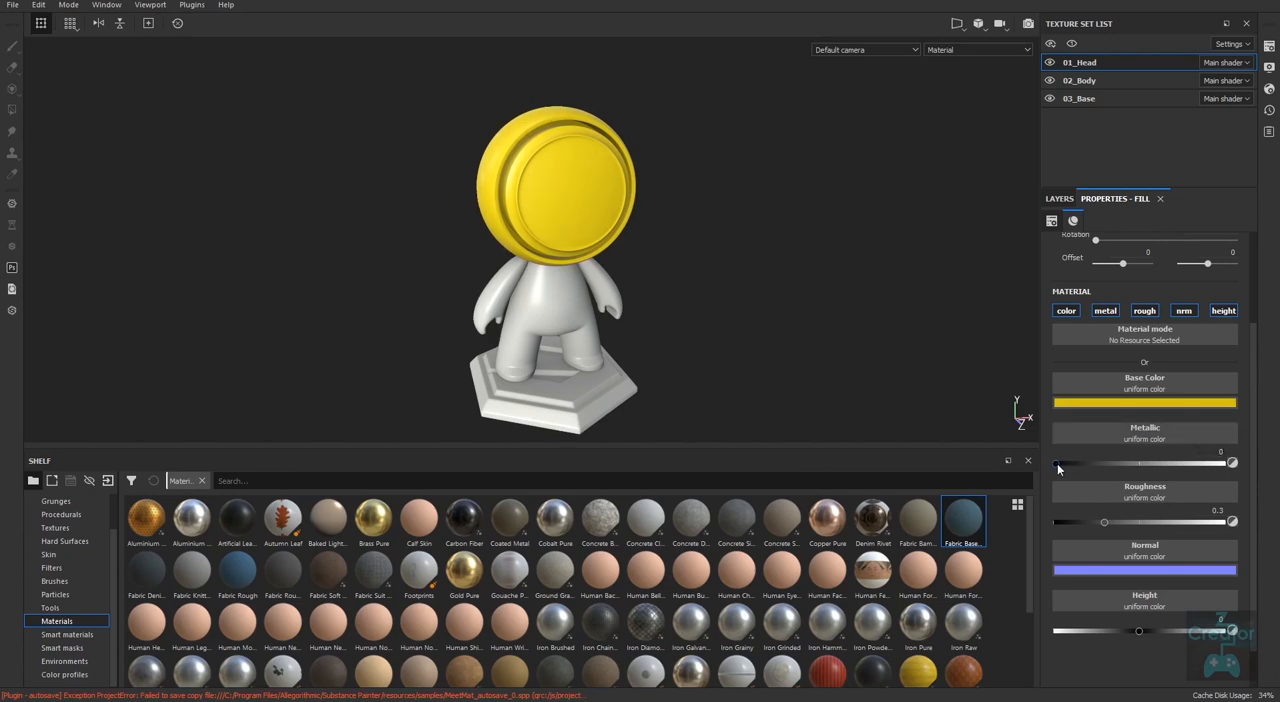
pyautogui.moveTo(1061, 471); pyautogui.dragTo(1250, 466)
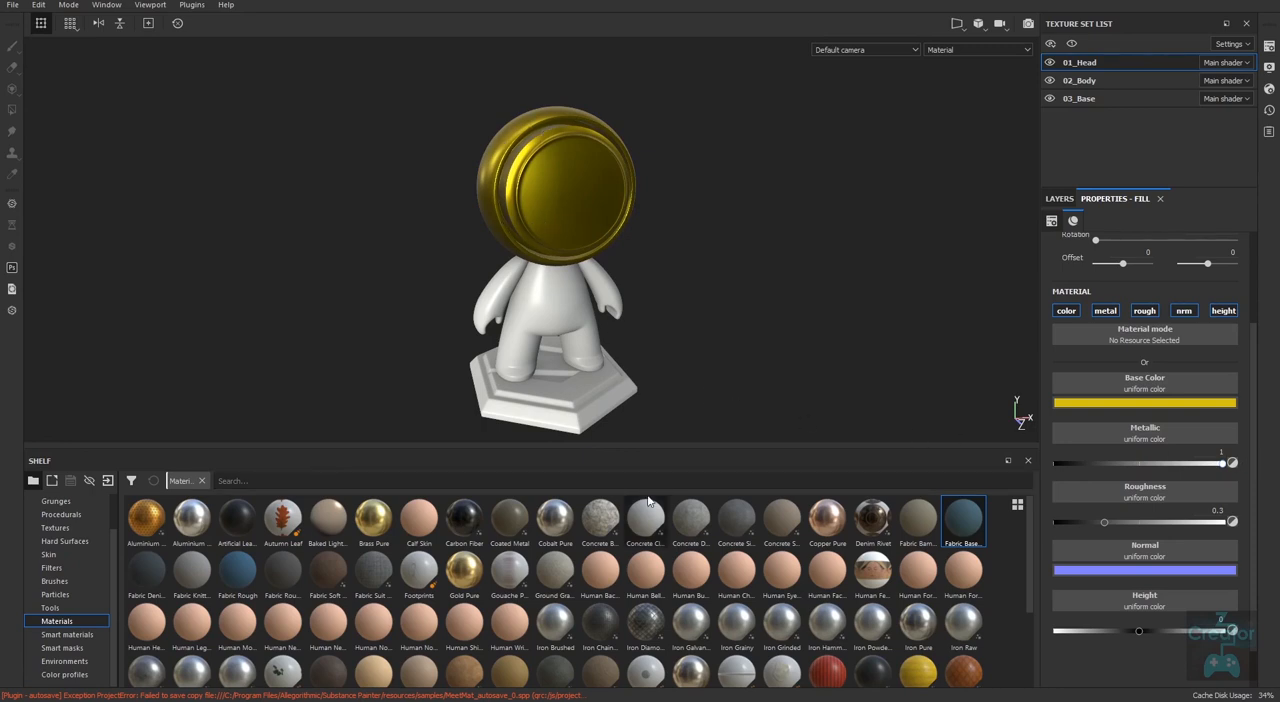
pyautogui.moveTo(1104, 521); pyautogui.dragTo(1051, 522)
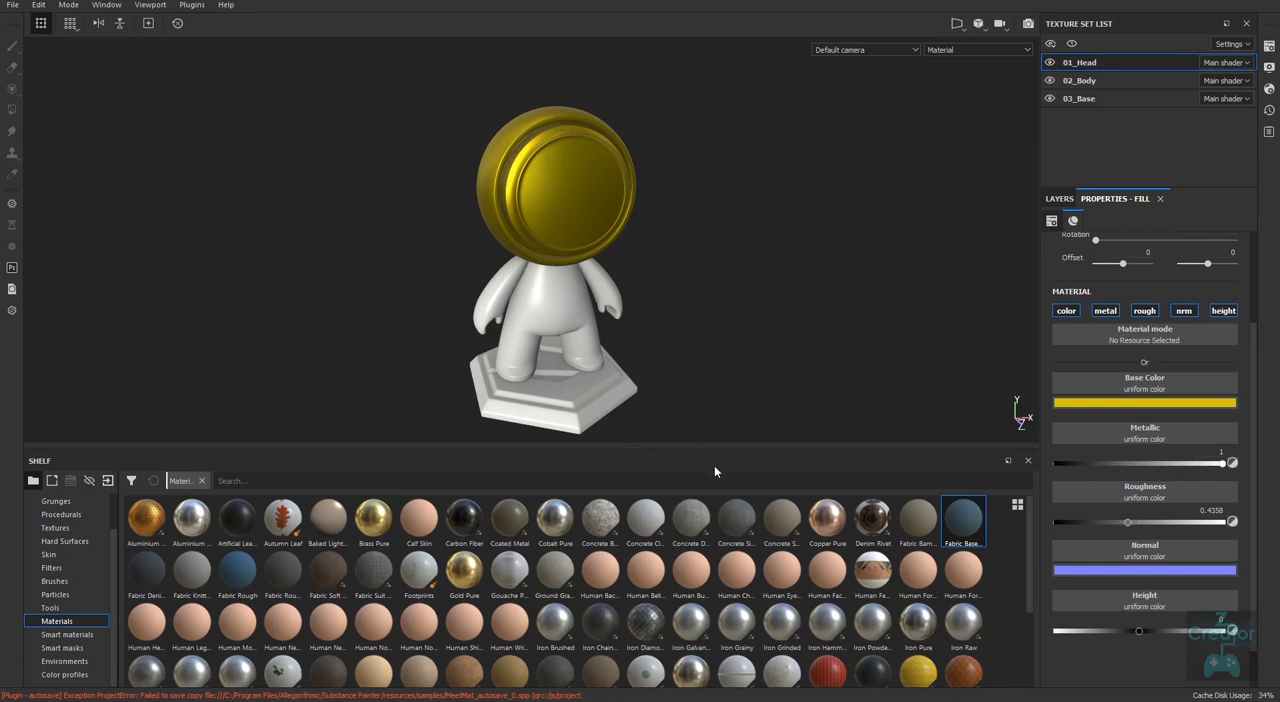
# Warm the gold fill's base color to a golden yellow of R 0.784, G 0.537, B 0.005.
pyautogui.click(1134, 408)
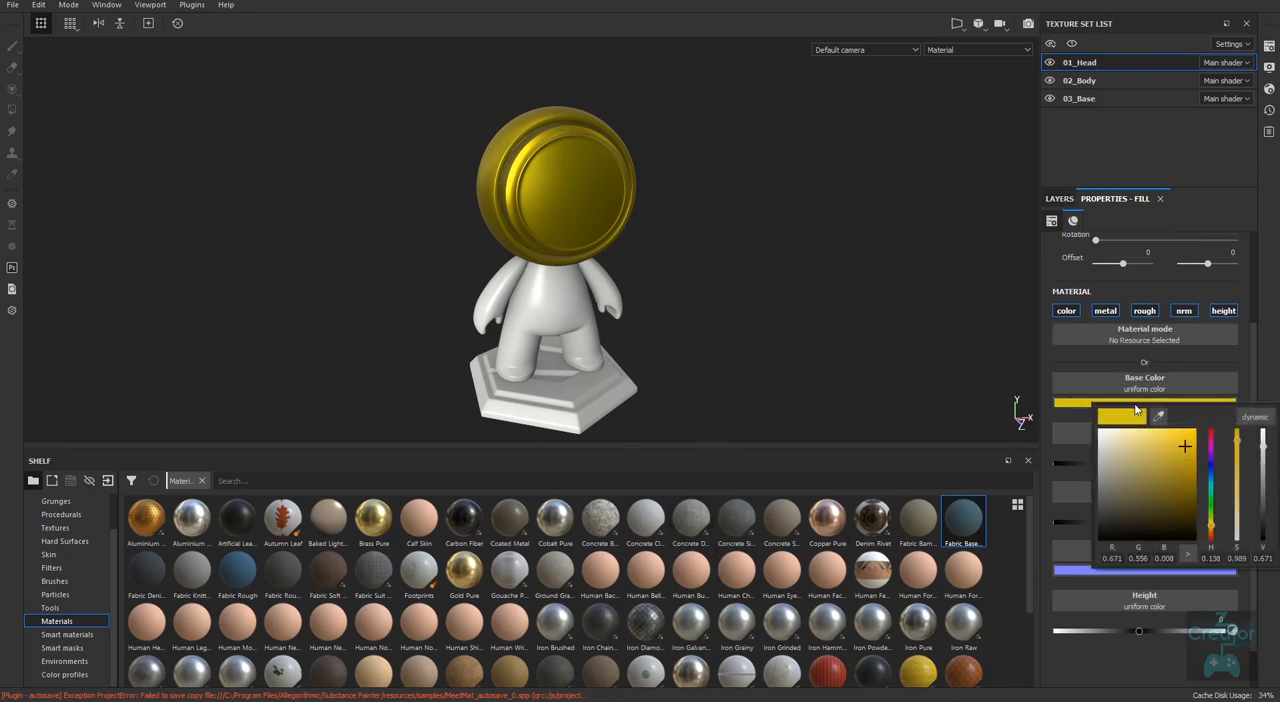
pyautogui.moveTo(1213, 532); pyautogui.dragTo(1212, 537)
pyautogui.moveTo(1189, 448); pyautogui.dragTo(1187, 440)
pyautogui.moveTo(1211, 531); pyautogui.dragTo(1213, 530)
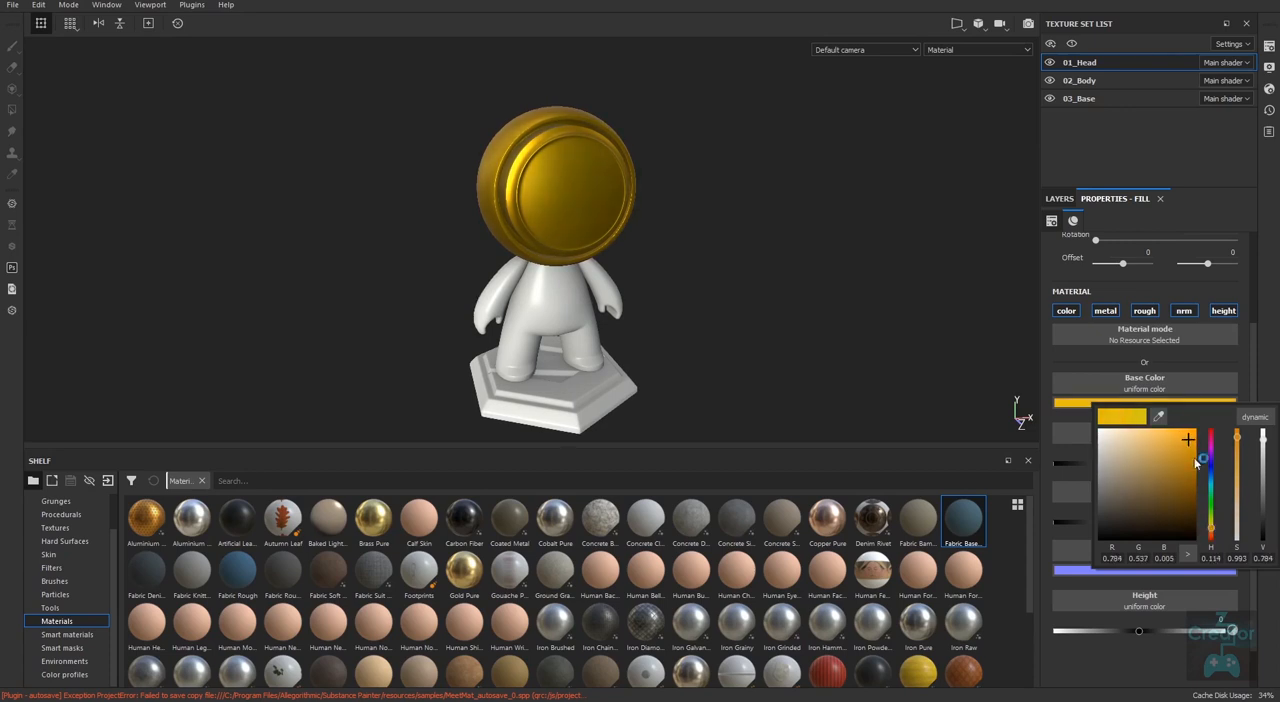
pyautogui.click(1060, 199)
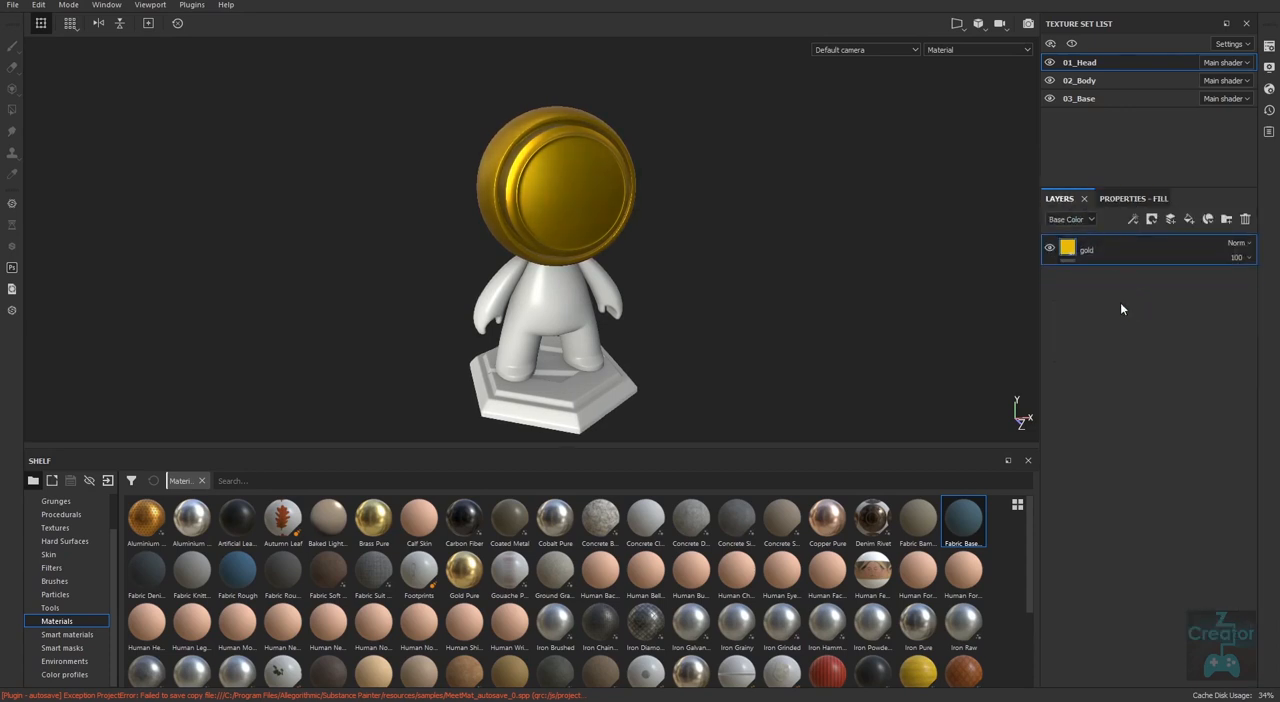
# Shift the gold fill's base color towards orange, to R 0.844, G 0.368, B 0.008.
pyautogui.click(1129, 199)
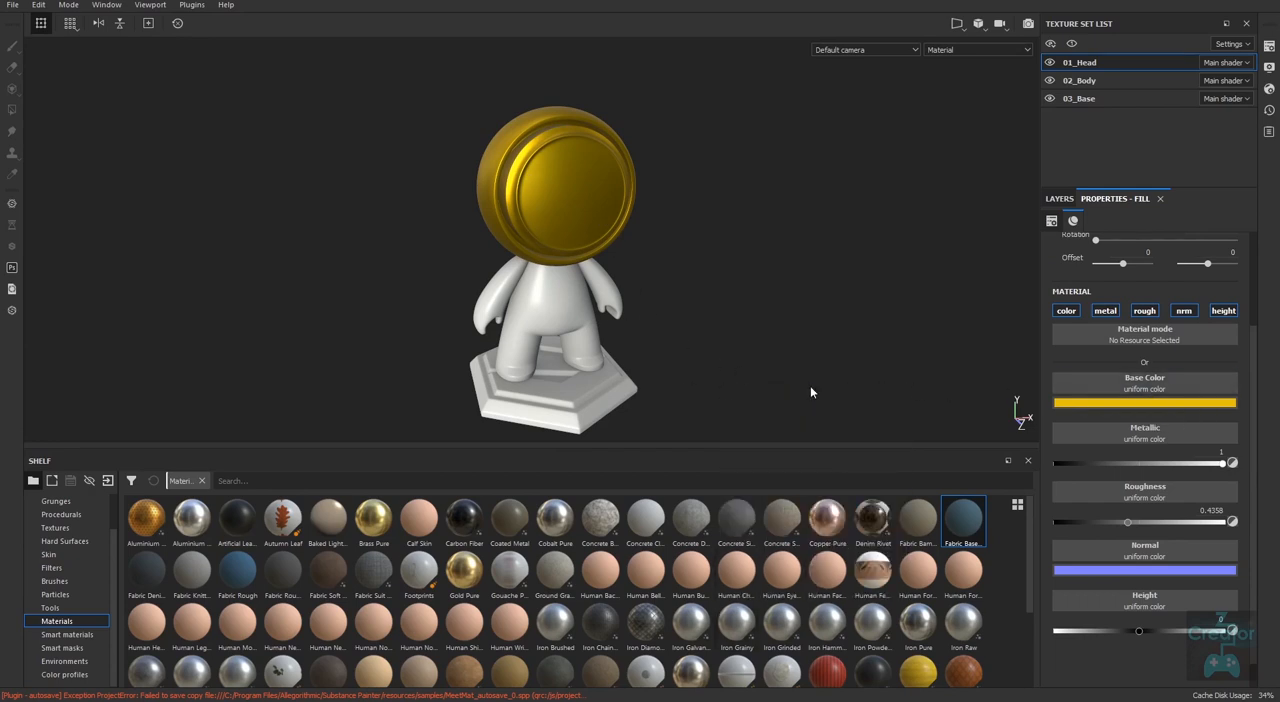
pyautogui.click(1127, 404)
pyautogui.moveTo(1211, 533); pyautogui.dragTo(1211, 538)
pyautogui.moveTo(1185, 440)
pyautogui.mouseDown()
pyautogui.moveTo(1173, 447)
pyautogui.moveTo(1187, 439)
pyautogui.mouseUp()
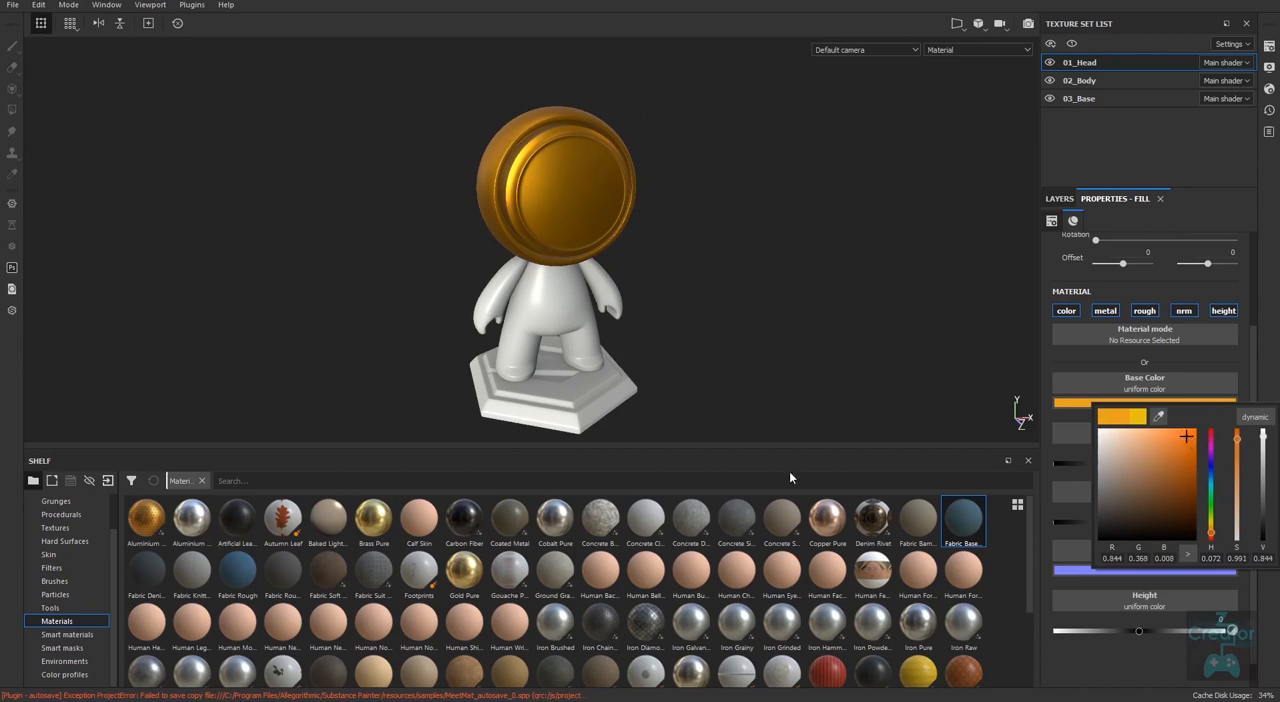
pyautogui.click(1211, 569)
pyautogui.click(1059, 198)
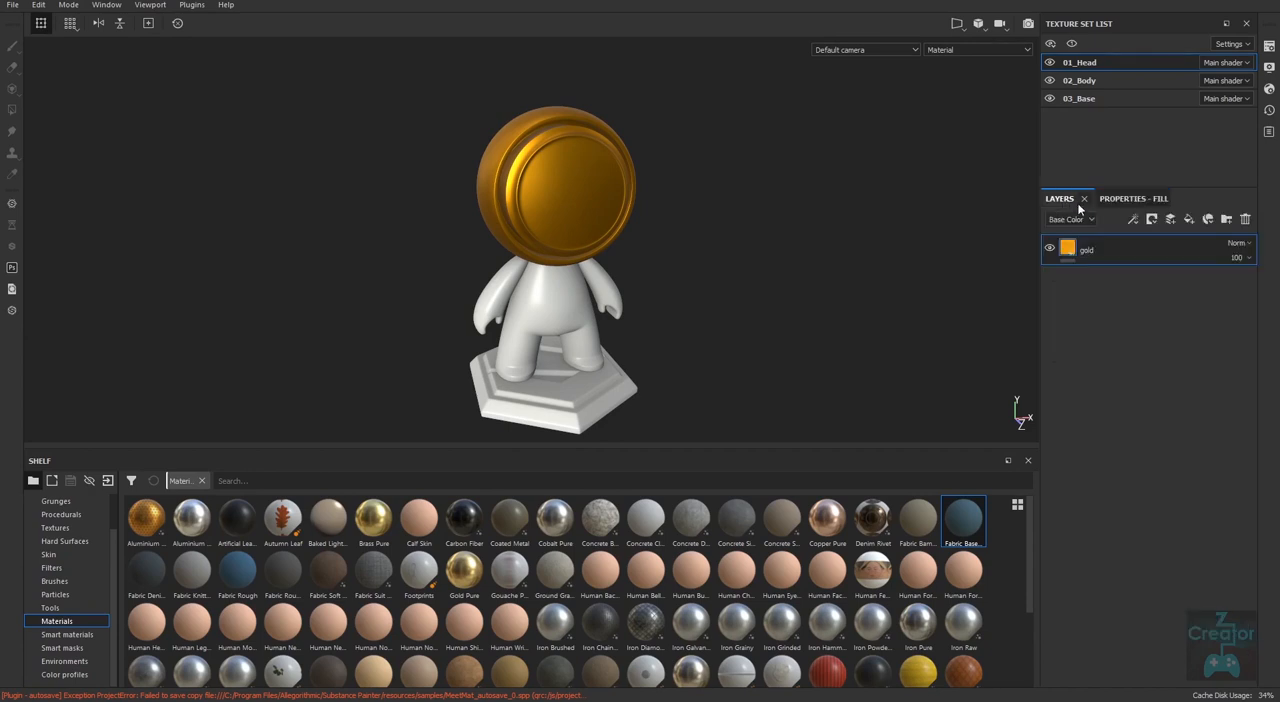
# Replace the gold layer with the Coated Metal material and examine the head's surface under rotated lighting.
pyautogui.click(1245, 219)
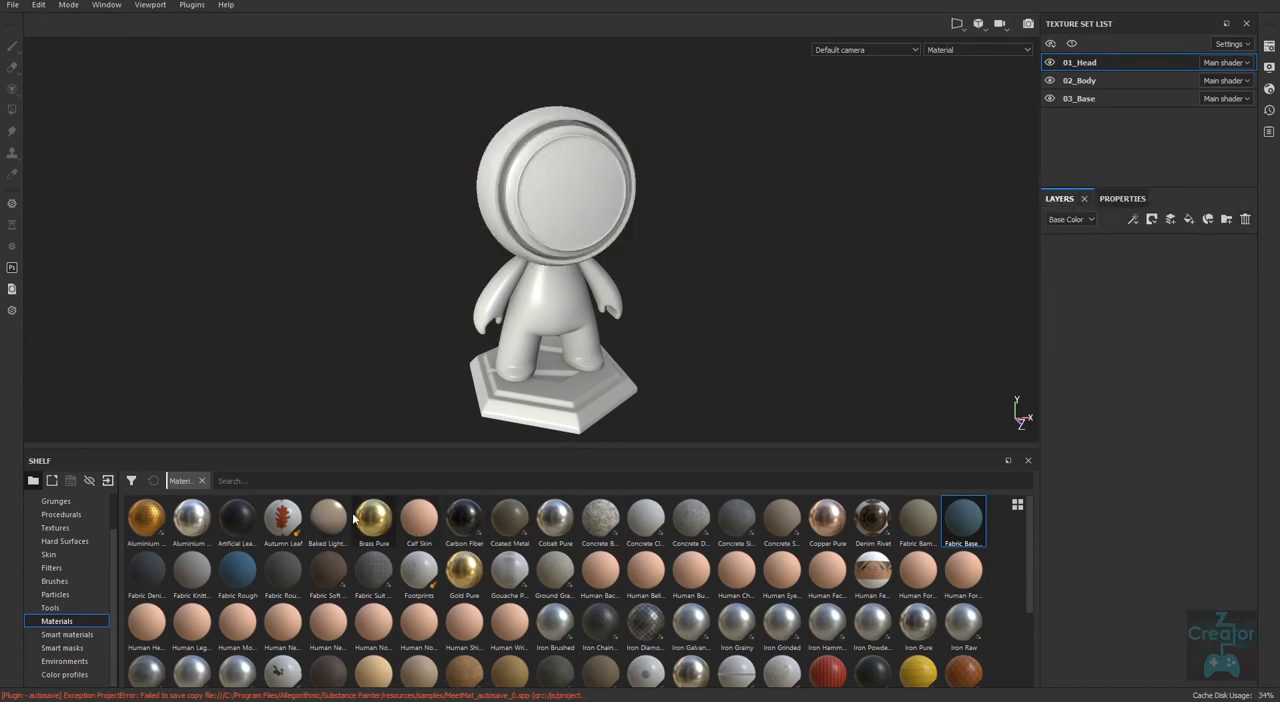
pyautogui.moveTo(516, 524); pyautogui.dragTo(1098, 322)
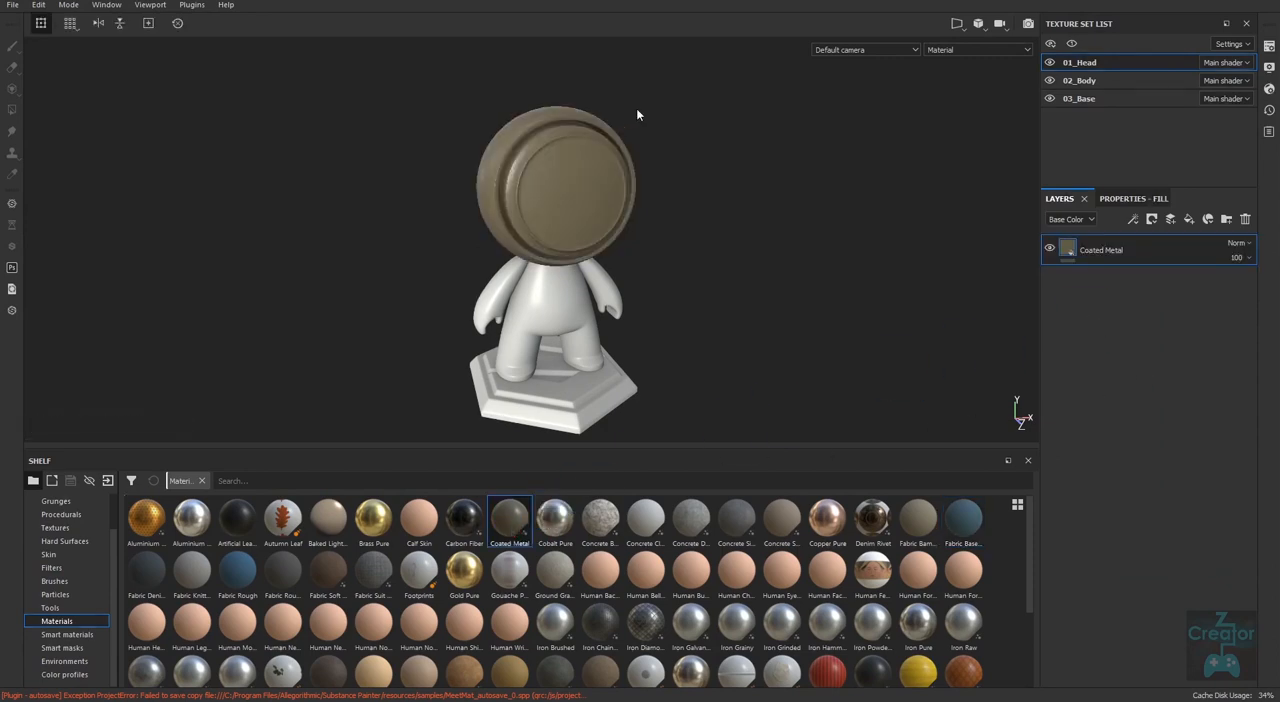
pyautogui.keyDown('alt'); pyautogui.moveTo(713, 355); pyautogui.dragTo(757, 292); pyautogui.keyUp('alt')
pyautogui.keyDown('alt'); pyautogui.moveTo(622, 246); pyautogui.dragTo(720, 303, button='right'); pyautogui.keyUp('alt')
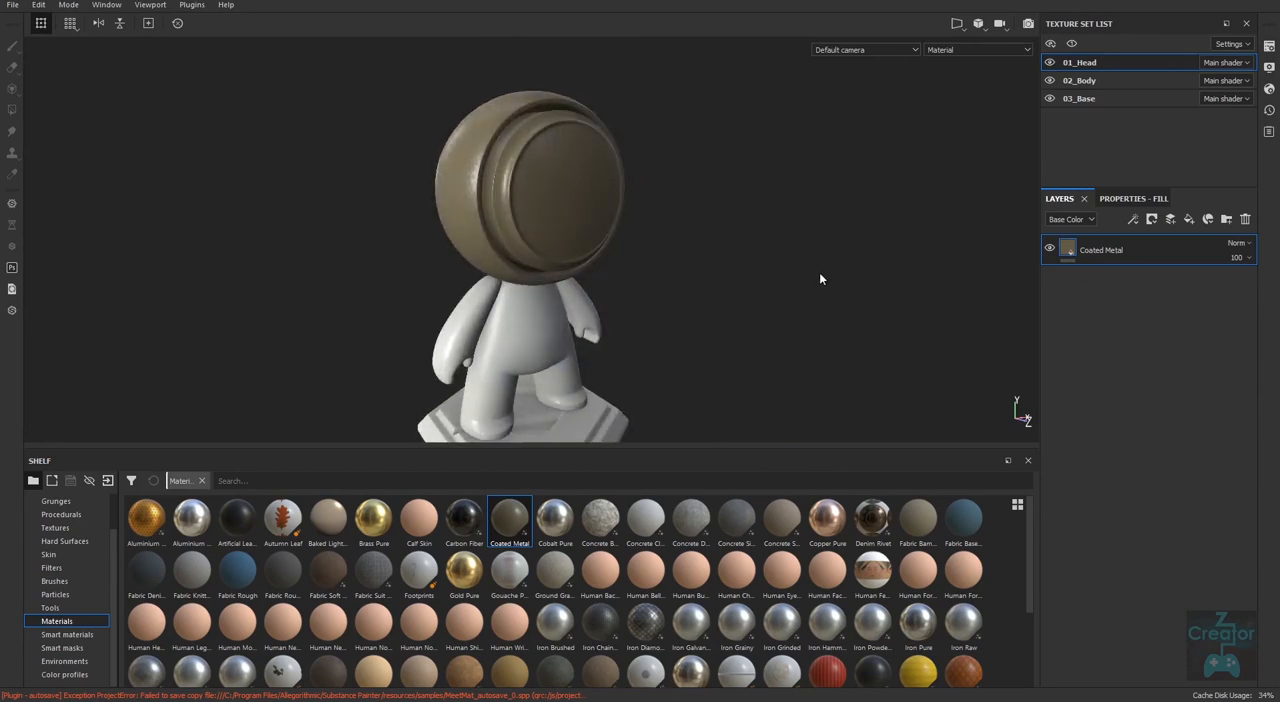
pyautogui.keyDown('shift'); pyautogui.moveTo(814, 283); pyautogui.dragTo(711, 301, button='right'); pyautogui.keyUp('shift')
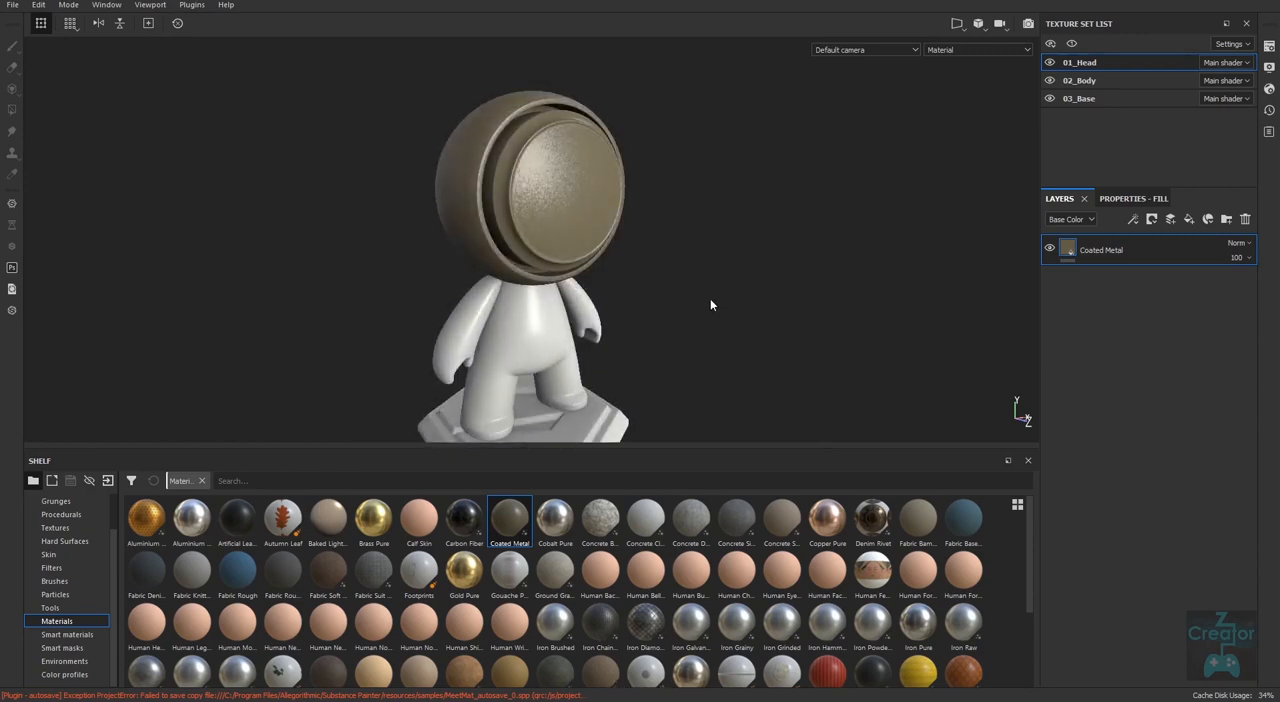
# Light the scene with the Autumn environment from the shelf's Environments collection and replace it with the first Bonifacio environment.
pyautogui.click(84, 663)
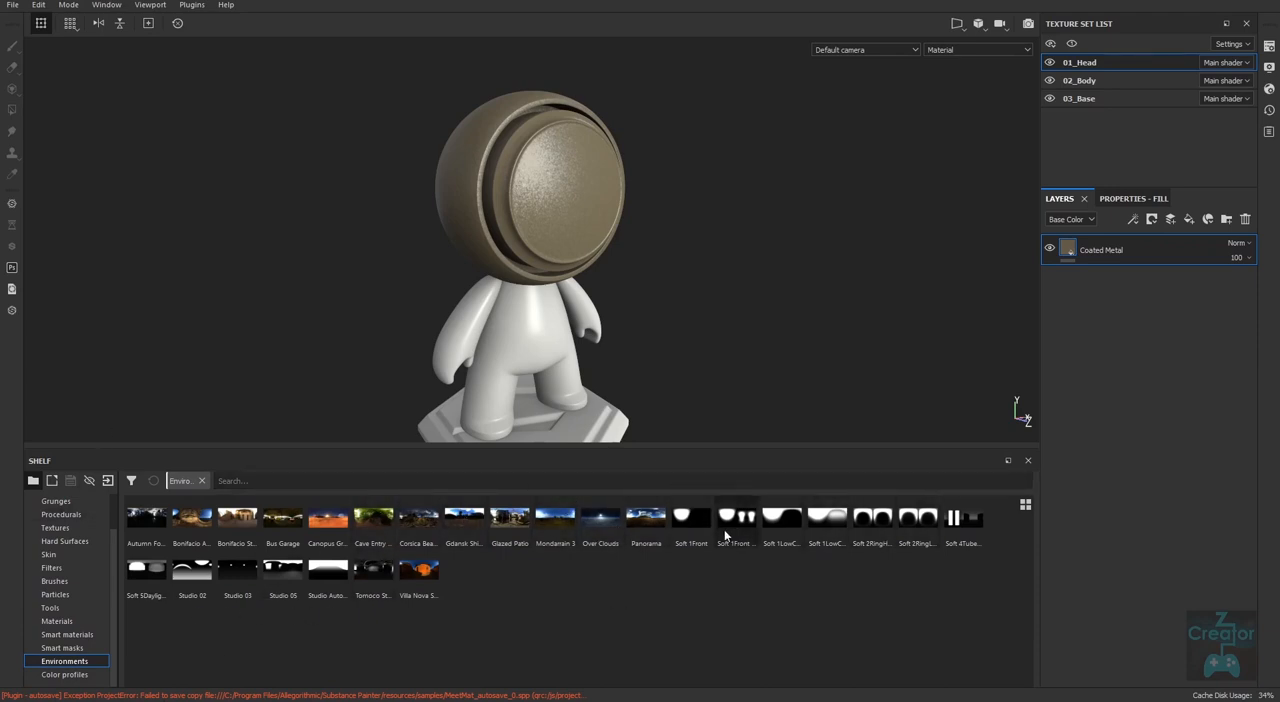
pyautogui.moveTo(146, 518); pyautogui.dragTo(232, 356)
pyautogui.keyDown('shift'); pyautogui.moveTo(826, 291); pyautogui.dragTo(782, 306, button='right'); pyautogui.keyUp('shift')
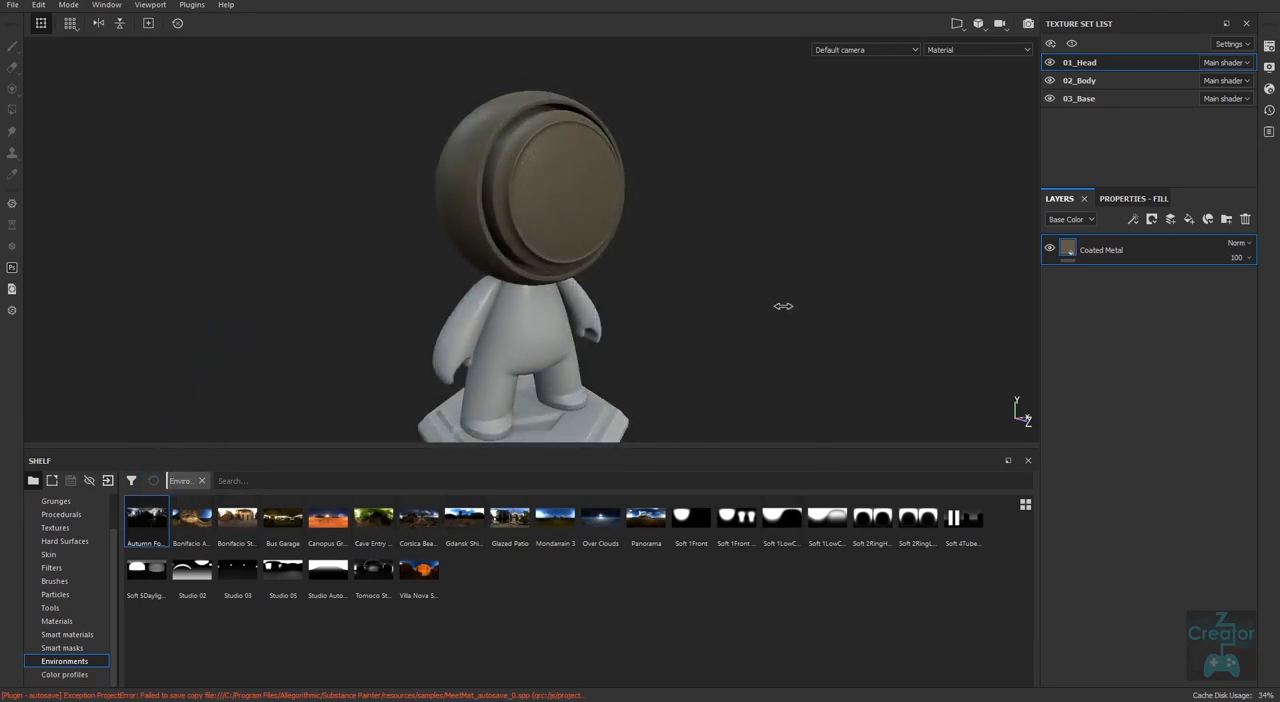
pyautogui.keyDown('shift'); pyautogui.moveTo(616, 285); pyautogui.dragTo(736, 341, button='right'); pyautogui.keyUp('shift')
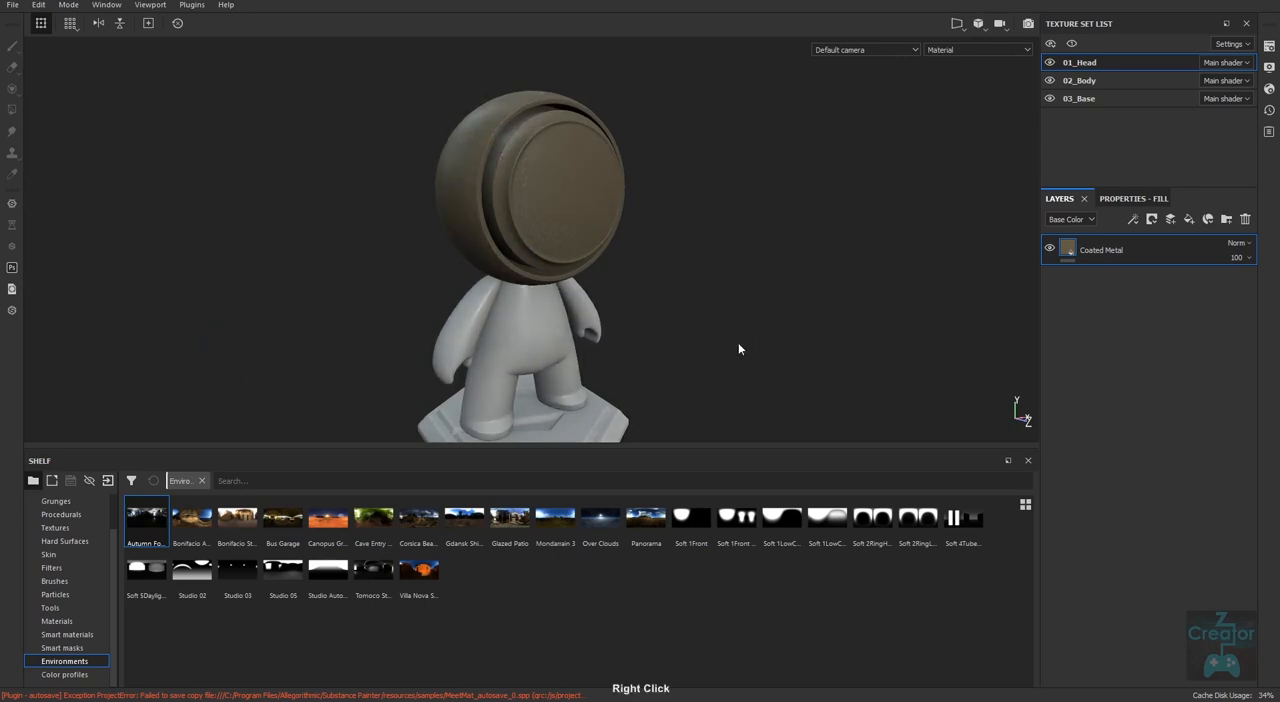
pyautogui.moveTo(195, 518); pyautogui.dragTo(757, 322)
pyautogui.moveTo(826, 340)
pyautogui.keyDown('shift'); pyautogui.mouseDown(button='right')
pyautogui.moveTo(789, 334)
pyautogui.moveTo(834, 339)
pyautogui.mouseUp(button='right'); pyautogui.keyUp('shift')
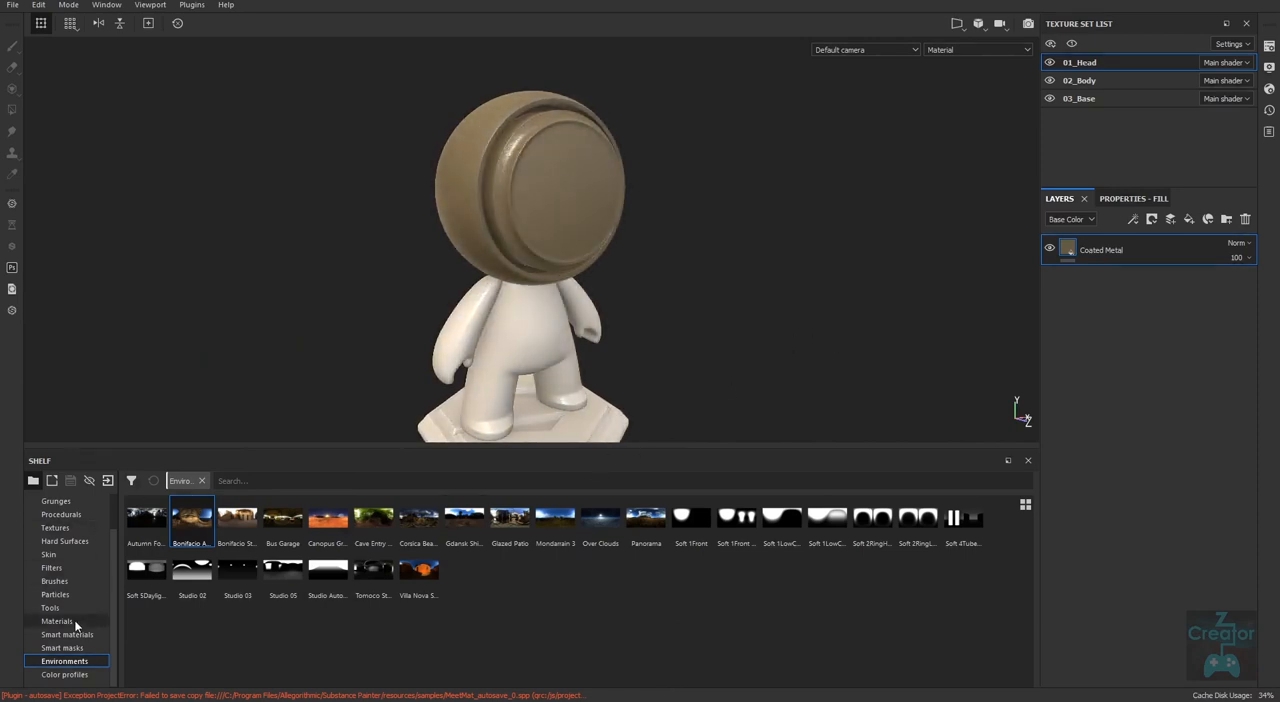
# Open the shelf's Materials collection as a separate view and return to the main shelf.
pyautogui.click(80, 624)
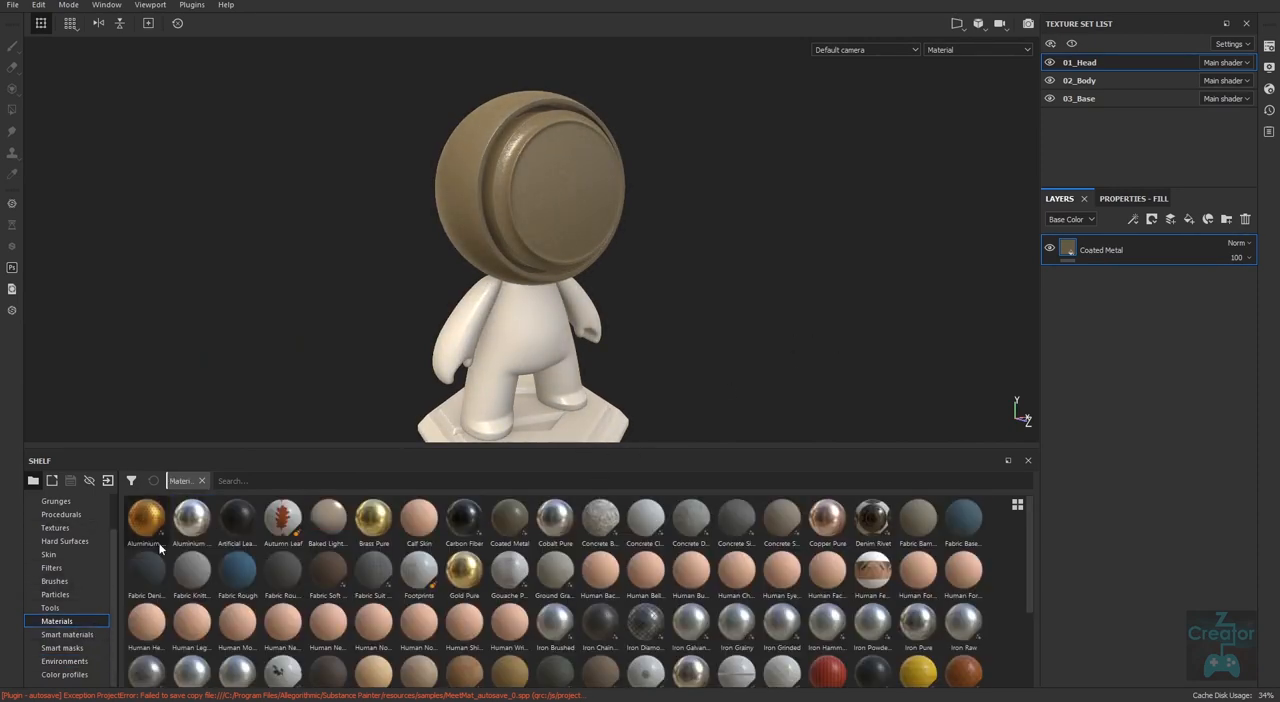
pyautogui.click(52, 481)
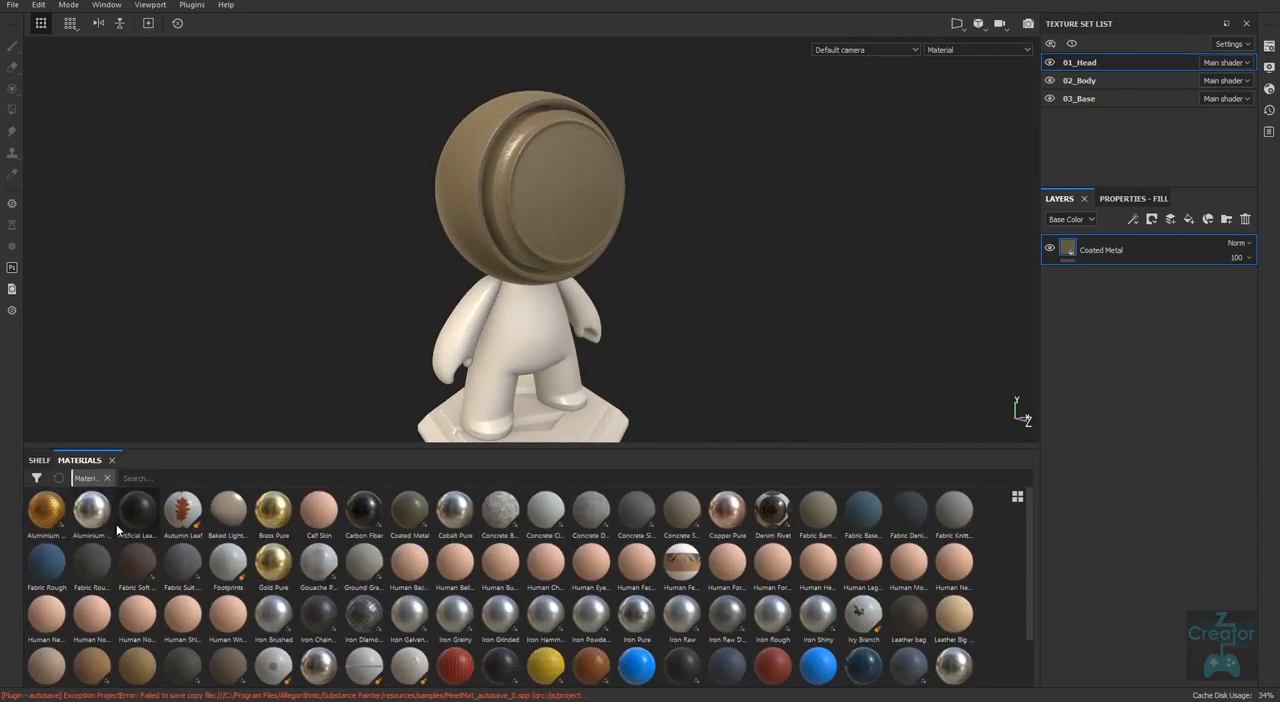
pyautogui.click(40, 460)
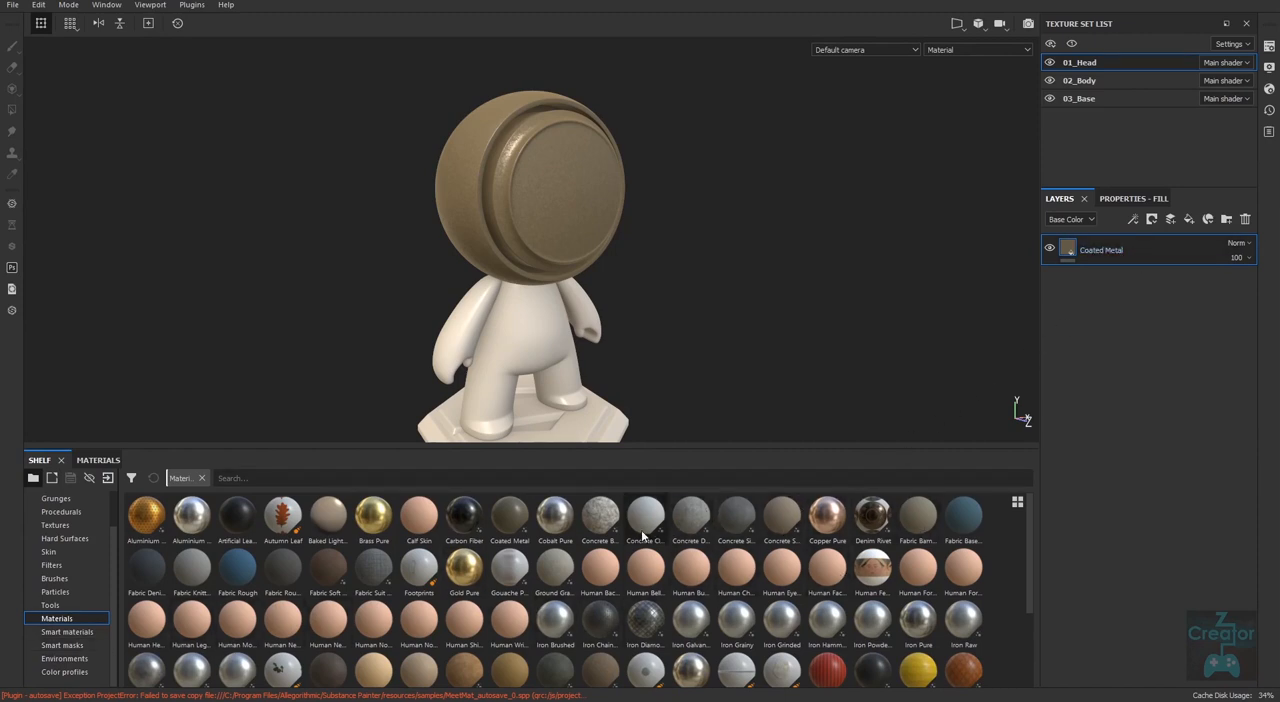
# Replace the head's Coated Metal layer with Copper Pure, and replace that with Wood American Cherry.
pyautogui.click(1245, 219)
pyautogui.moveTo(827, 515); pyautogui.dragTo(1169, 365)
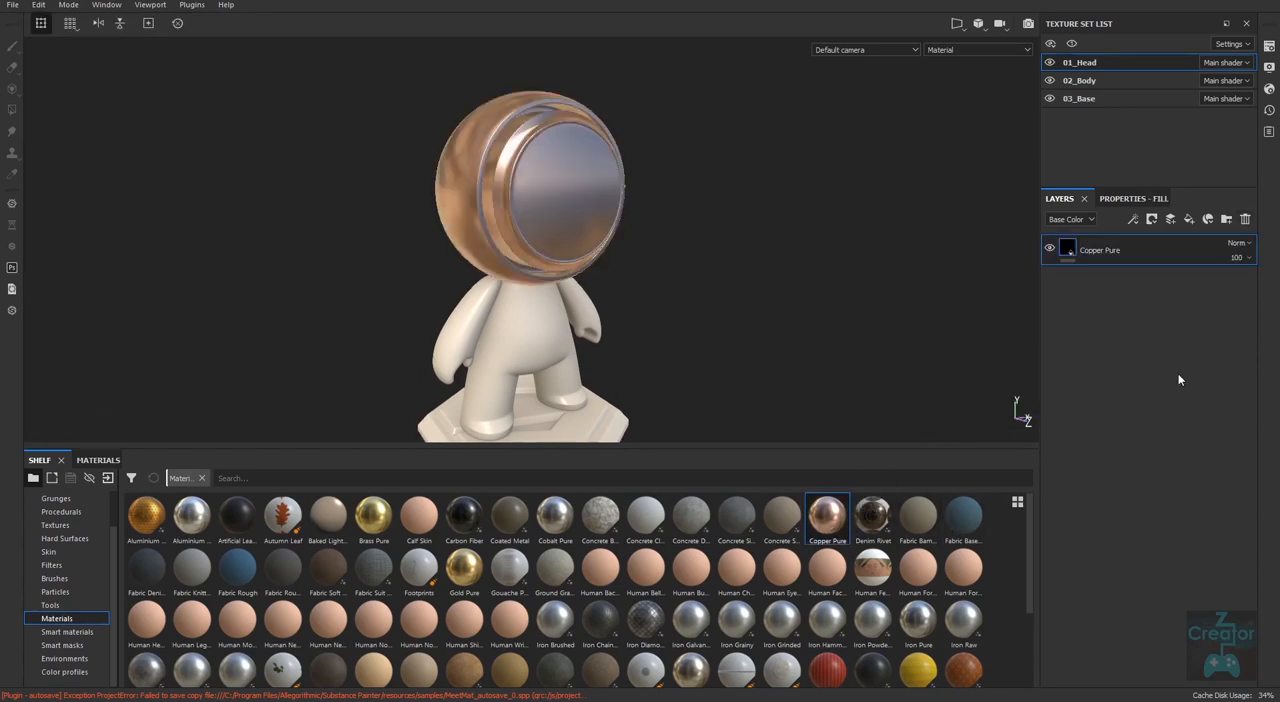
pyautogui.click(1245, 219)
pyautogui.moveTo(1029, 540); pyautogui.dragTo(1165, 393)
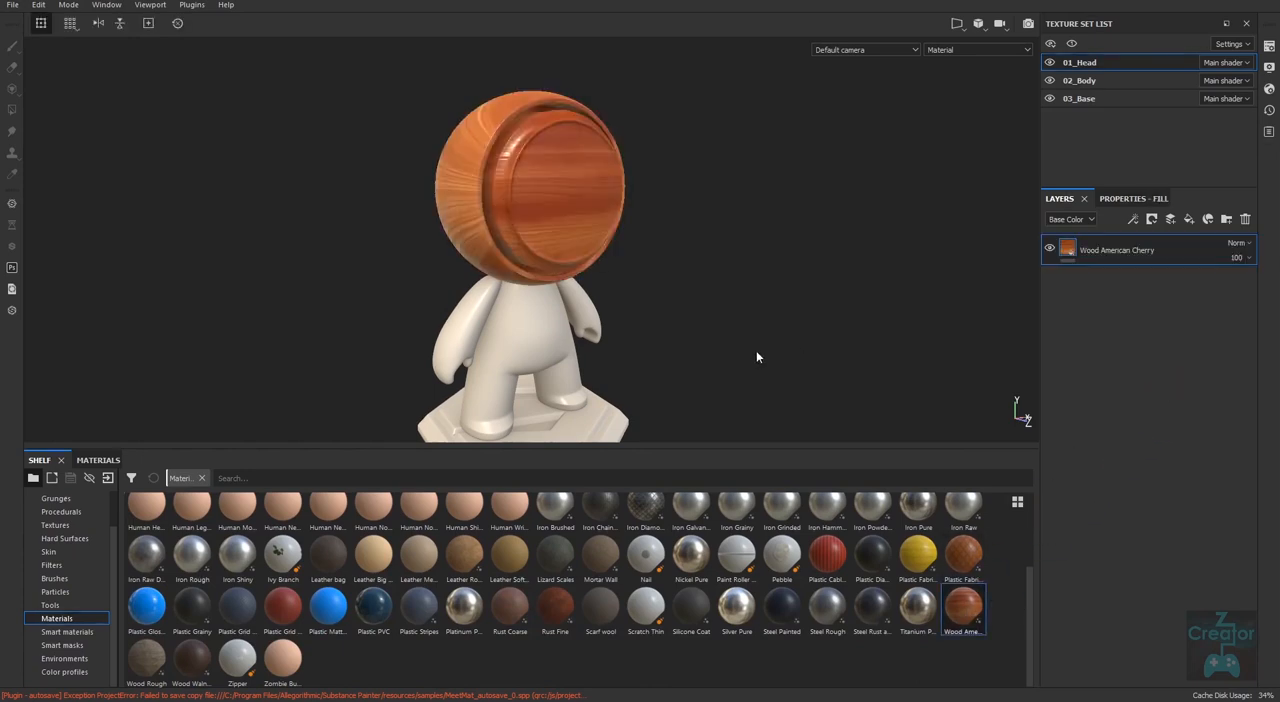
# Layer the Wood Walnut and Leather Rough materials over the head's Wood American Cherry layer.
pyautogui.keyDown('alt'); pyautogui.moveTo(756, 357); pyautogui.dragTo(1105, 333); pyautogui.keyUp('alt')
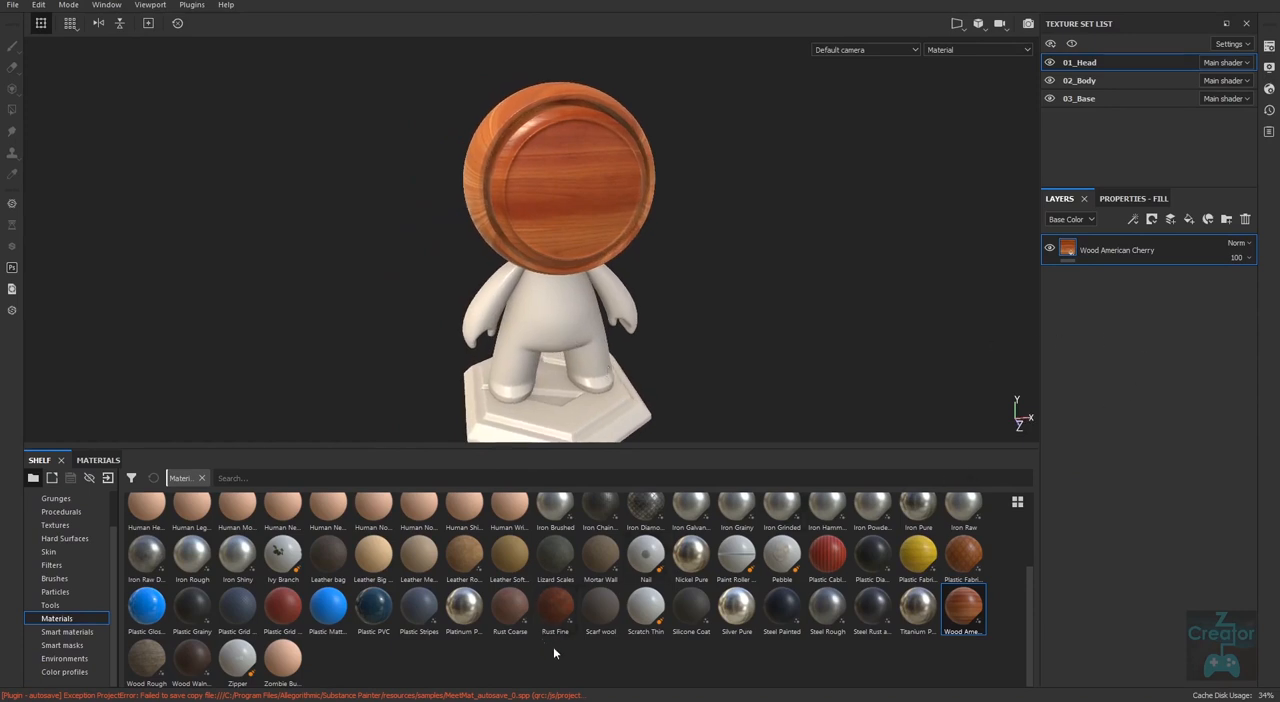
pyautogui.moveTo(192, 660); pyautogui.dragTo(1105, 267)
pyautogui.moveTo(463, 555); pyautogui.dragTo(1172, 240)
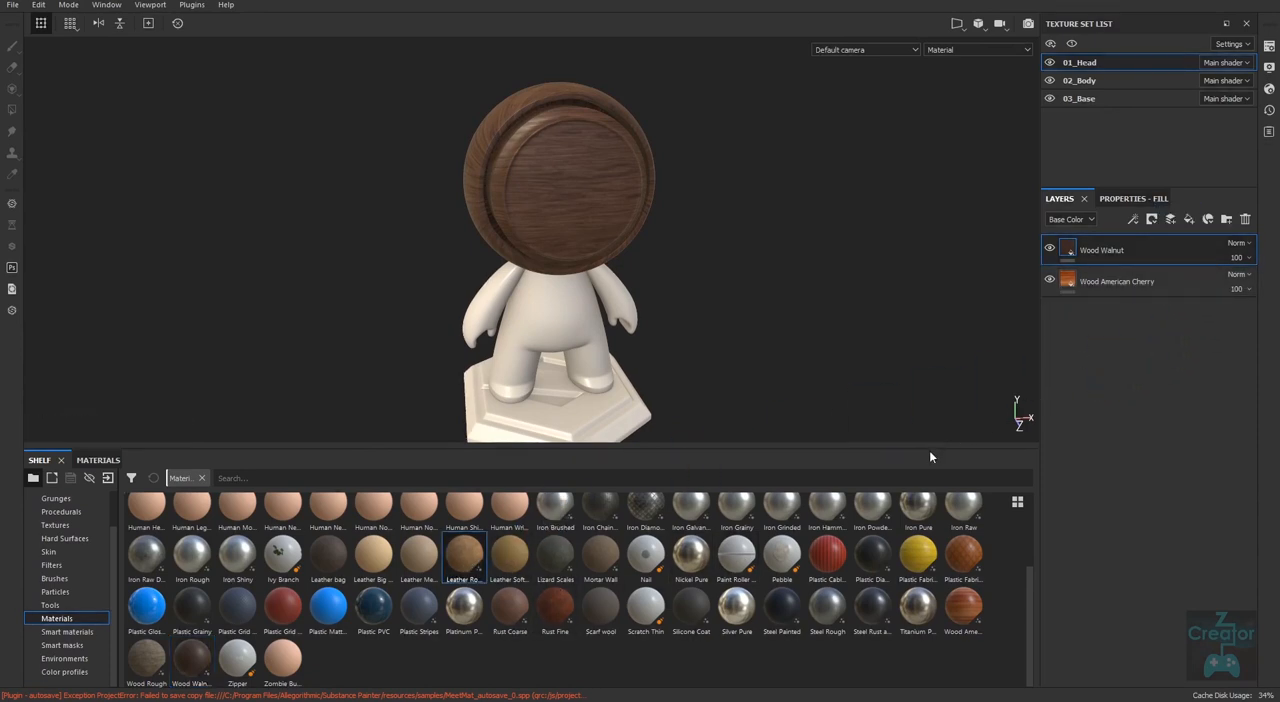
pyautogui.moveTo(463, 566); pyautogui.dragTo(1124, 242)
pyautogui.keyDown('alt'); pyautogui.moveTo(900, 320); pyautogui.dragTo(958, 374); pyautogui.keyUp('alt')
# Delete both wood layers beneath Leather Rough and examine the leather surface on the head up close.
pyautogui.click(1143, 283)
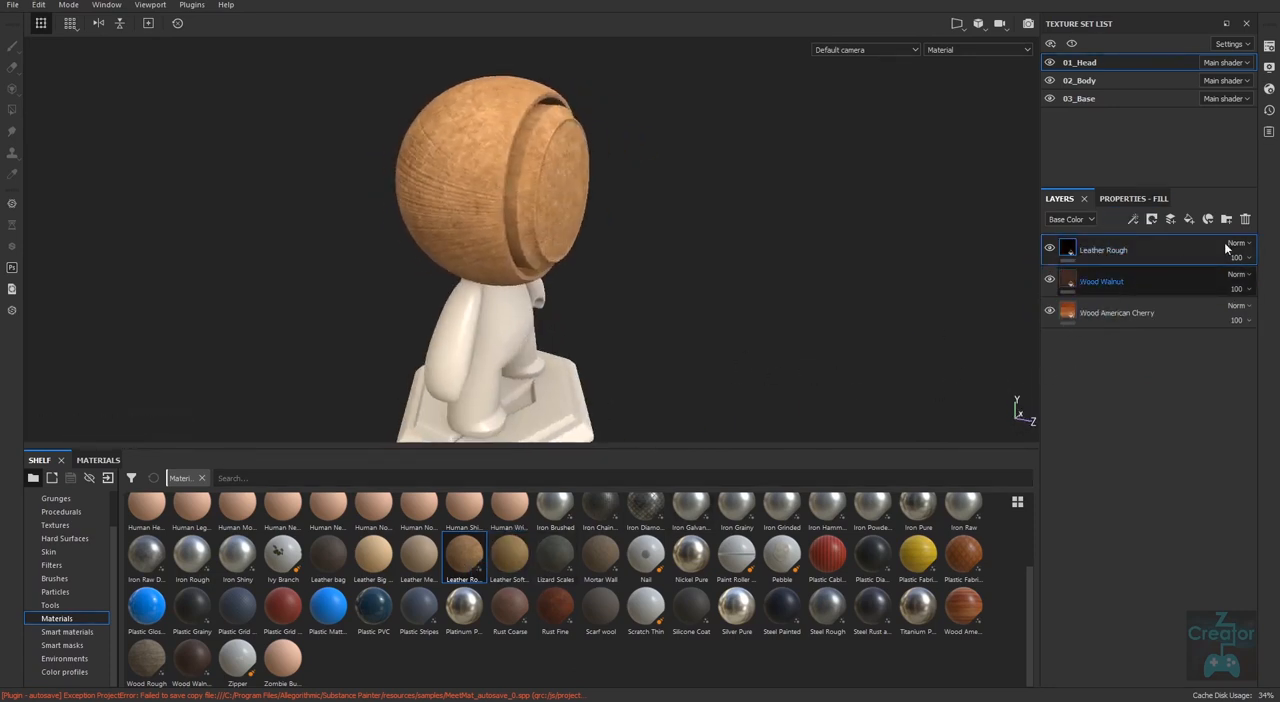
pyautogui.click(1246, 220)
pyautogui.click(1246, 220)
pyautogui.keyDown('alt'); pyautogui.moveTo(834, 374); pyautogui.dragTo(578, 335); pyautogui.keyUp('alt')
pyautogui.keyDown('alt'); pyautogui.moveTo(690, 335); pyautogui.dragTo(840, 342, button='right'); pyautogui.keyUp('alt')
pyautogui.keyDown('alt'); pyautogui.moveTo(738, 341); pyautogui.dragTo(890, 350); pyautogui.keyUp('alt')
pyautogui.keyDown('alt'); pyautogui.moveTo(723, 347); pyautogui.dragTo(797, 366, button='middle'); pyautogui.keyUp('alt')
pyautogui.keyDown('alt'); pyautogui.moveTo(796, 369); pyautogui.dragTo(846, 416, button='right'); pyautogui.keyUp('alt')
pyautogui.keyDown('alt'); pyautogui.moveTo(846, 416); pyautogui.dragTo(846, 448); pyautogui.keyUp('alt')
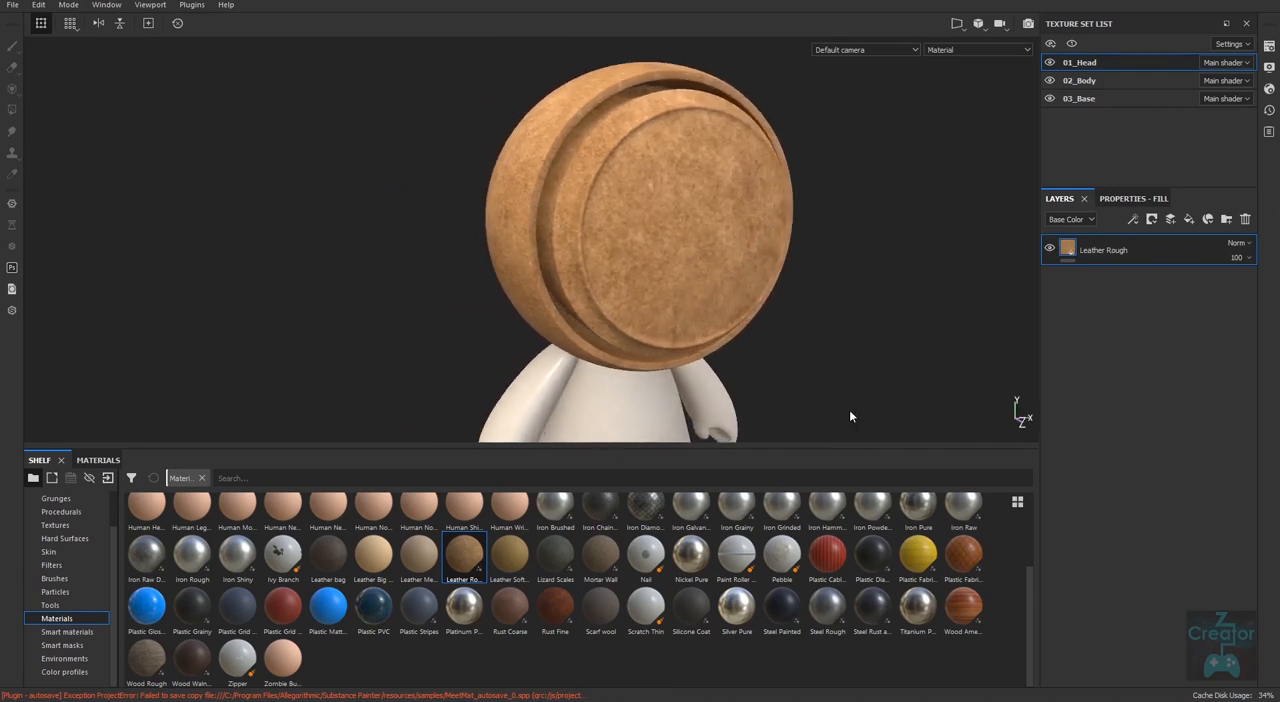
# Replace the head's Leather Rough layer with the Fabric Burlap smart material and inspect the layers inside its folder.
pyautogui.click(80, 632)
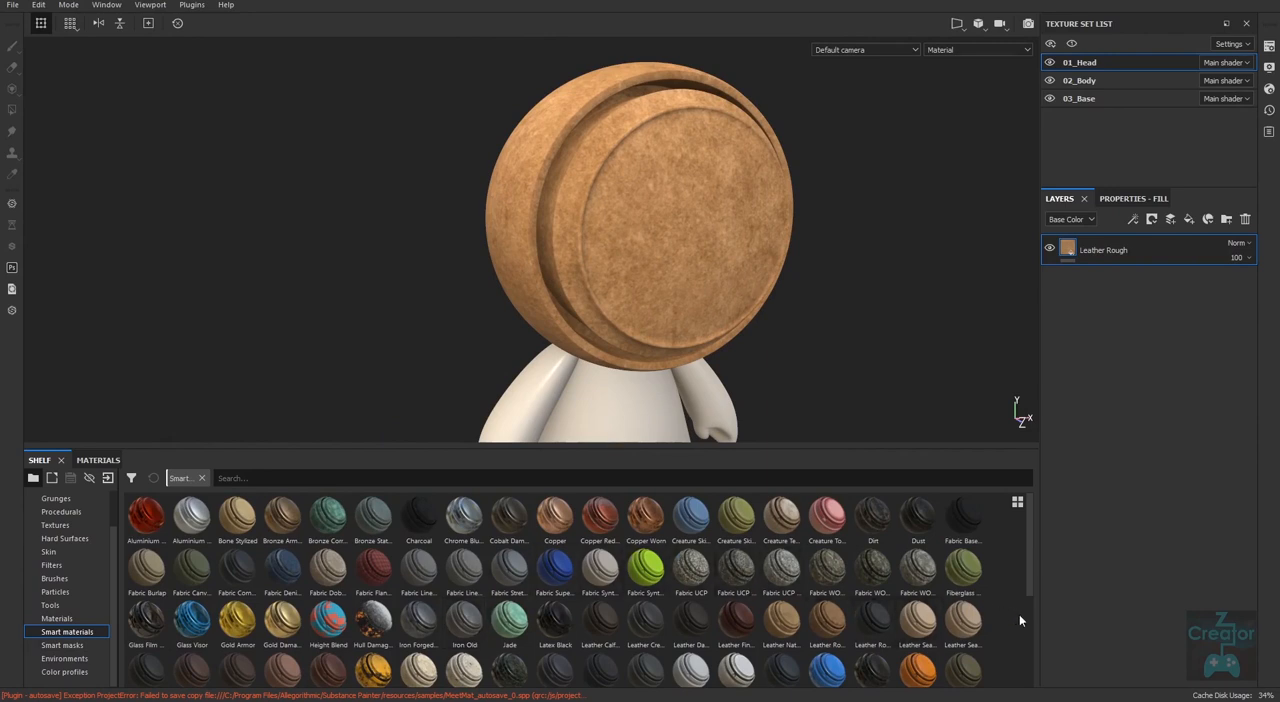
pyautogui.click(1245, 219)
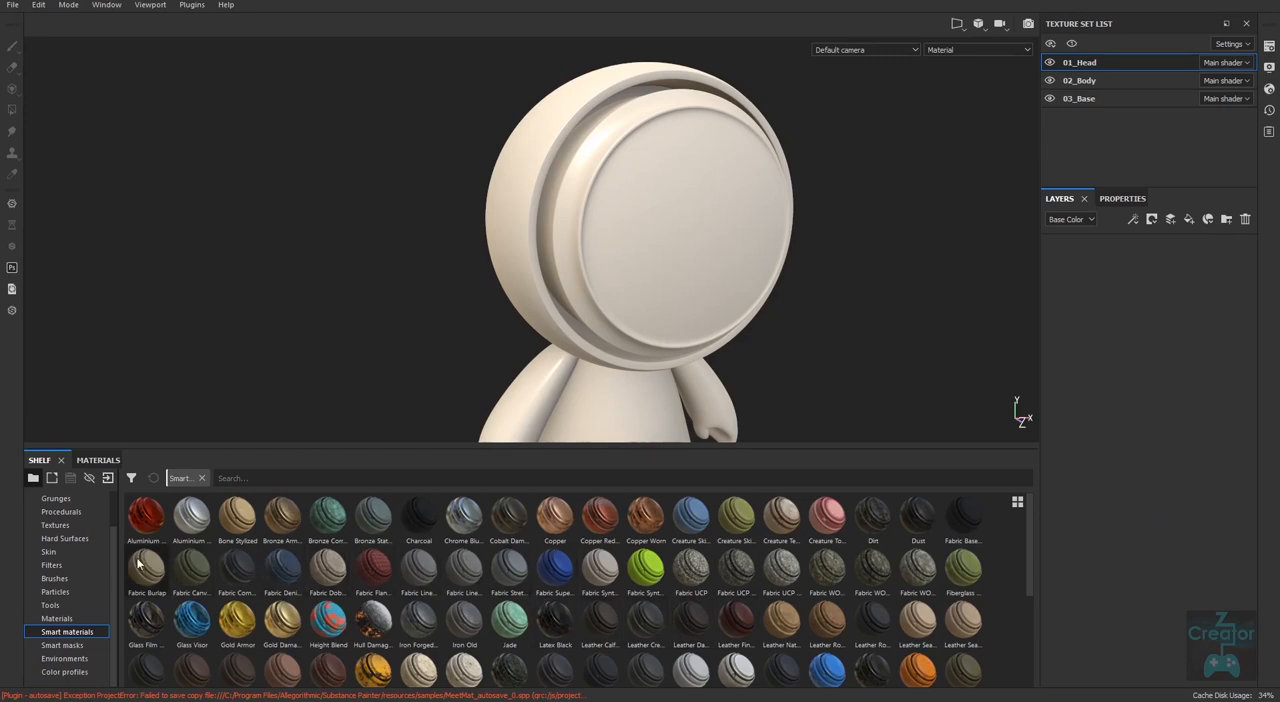
pyautogui.moveTo(146, 570); pyautogui.dragTo(1076, 343)
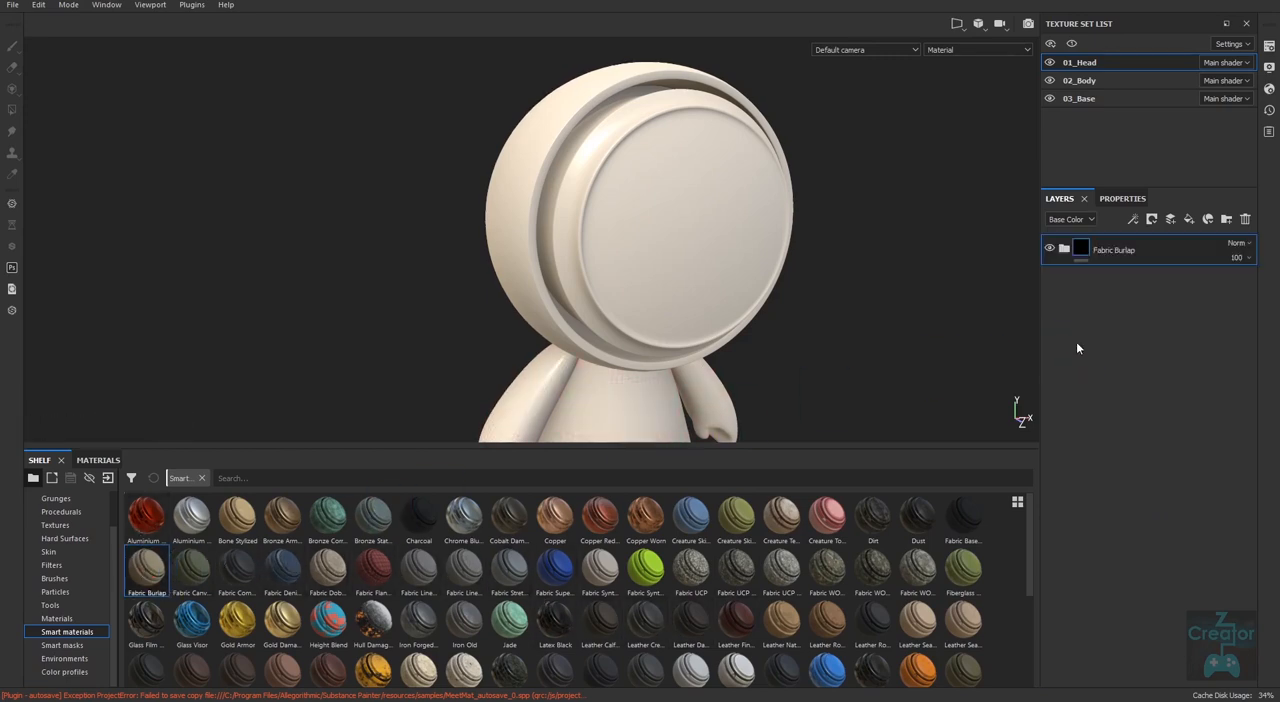
pyautogui.click(1065, 250)
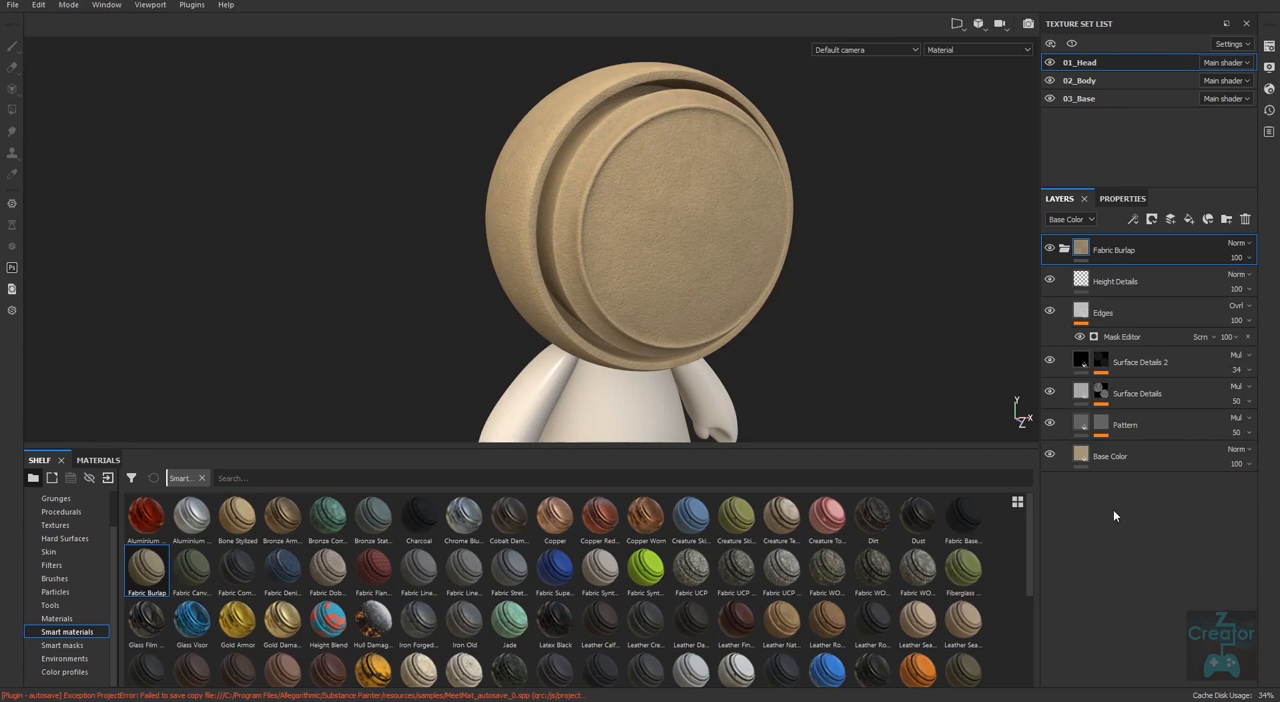
pyautogui.click(1063, 249)
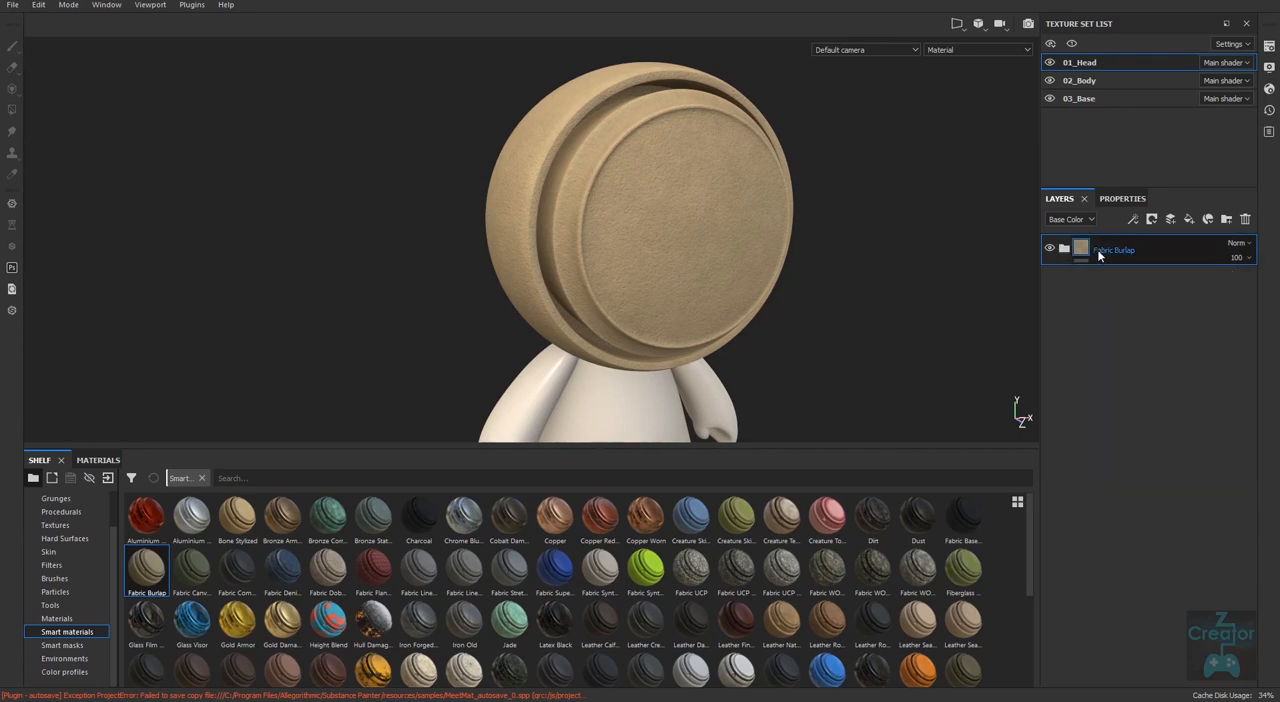
# Replace Fabric Burlap on the head with the Machinery smart material and examine its wear from several angles.
pyautogui.click(1245, 219)
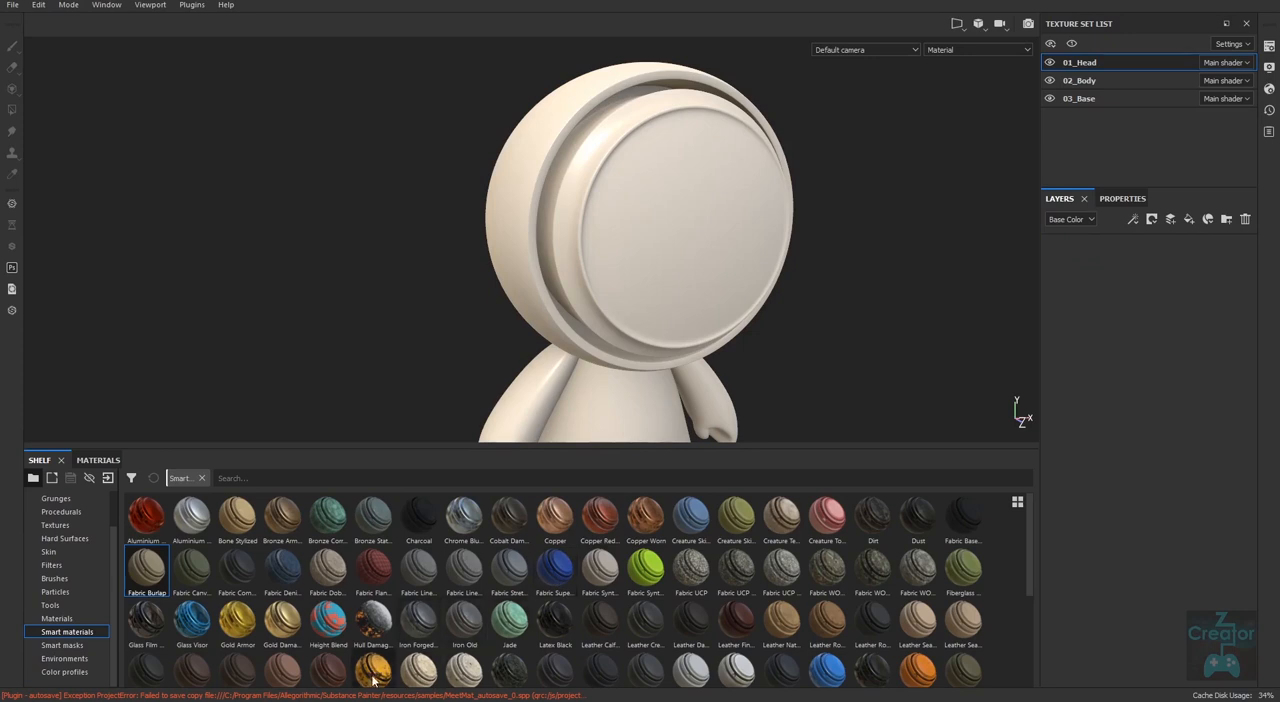
pyautogui.moveTo(1032, 543); pyautogui.dragTo(1014, 600)
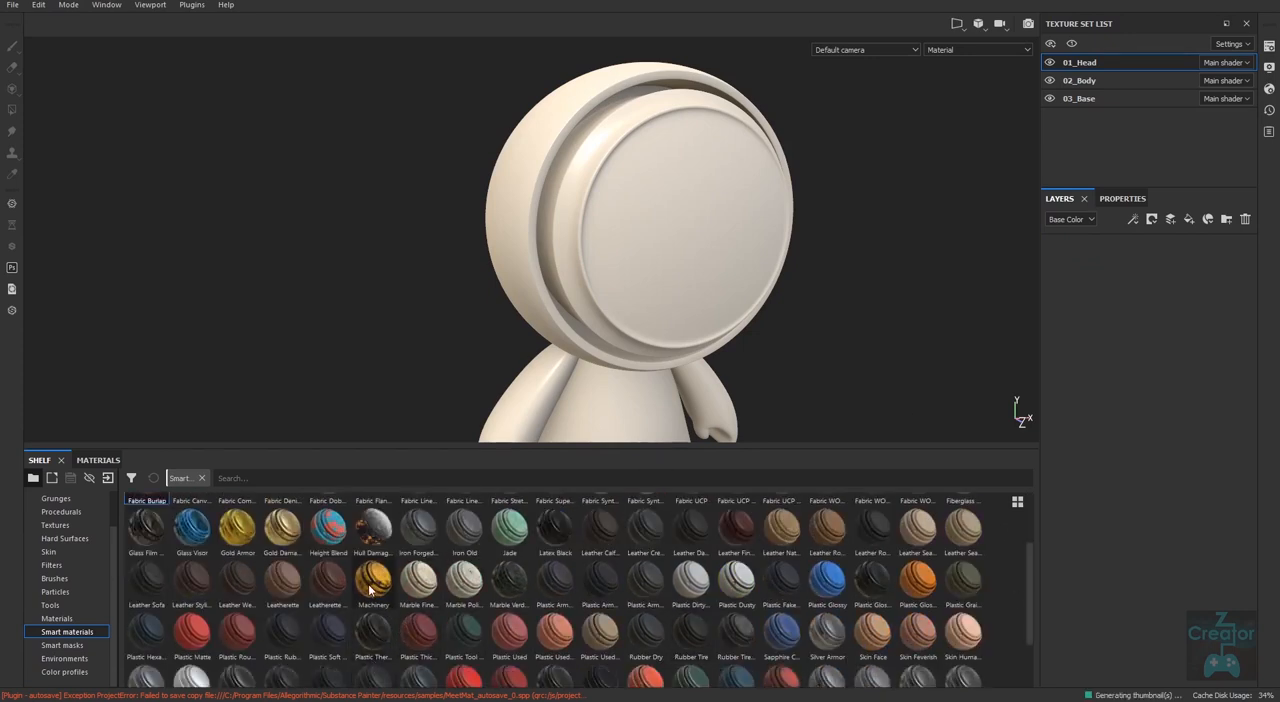
pyautogui.moveTo(373, 588); pyautogui.dragTo(1144, 300)
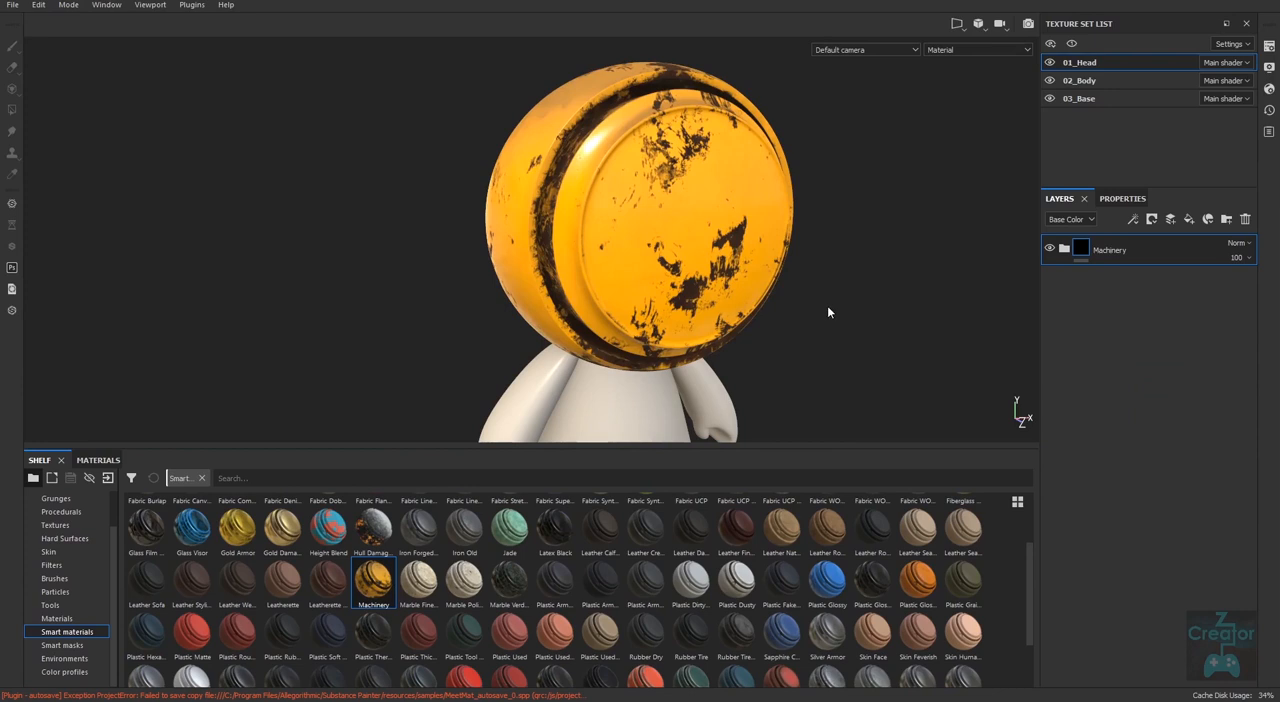
pyautogui.keyDown('alt'); pyautogui.moveTo(827, 305); pyautogui.dragTo(667, 300, button='right'); pyautogui.keyUp('alt')
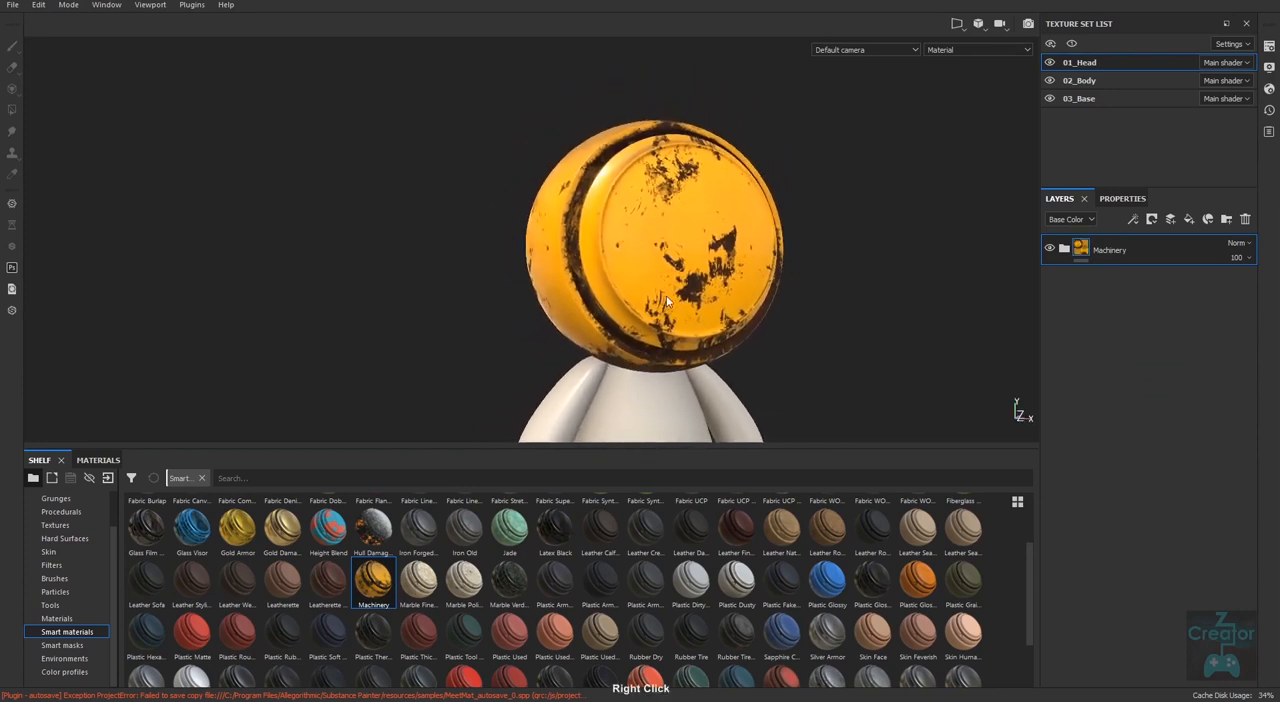
pyautogui.keyDown('alt'); pyautogui.moveTo(798, 363); pyautogui.dragTo(734, 260, button='middle'); pyautogui.keyUp('alt')
pyautogui.keyDown('alt'); pyautogui.moveTo(781, 333); pyautogui.dragTo(577, 280, button='right'); pyautogui.keyUp('alt')
pyautogui.keyDown('alt'); pyautogui.moveTo(765, 290); pyautogui.dragTo(809, 337); pyautogui.keyUp('alt')
pyautogui.keyDown('alt'); pyautogui.moveTo(809, 337); pyautogui.dragTo(730, 283, button='right'); pyautogui.keyUp('alt')
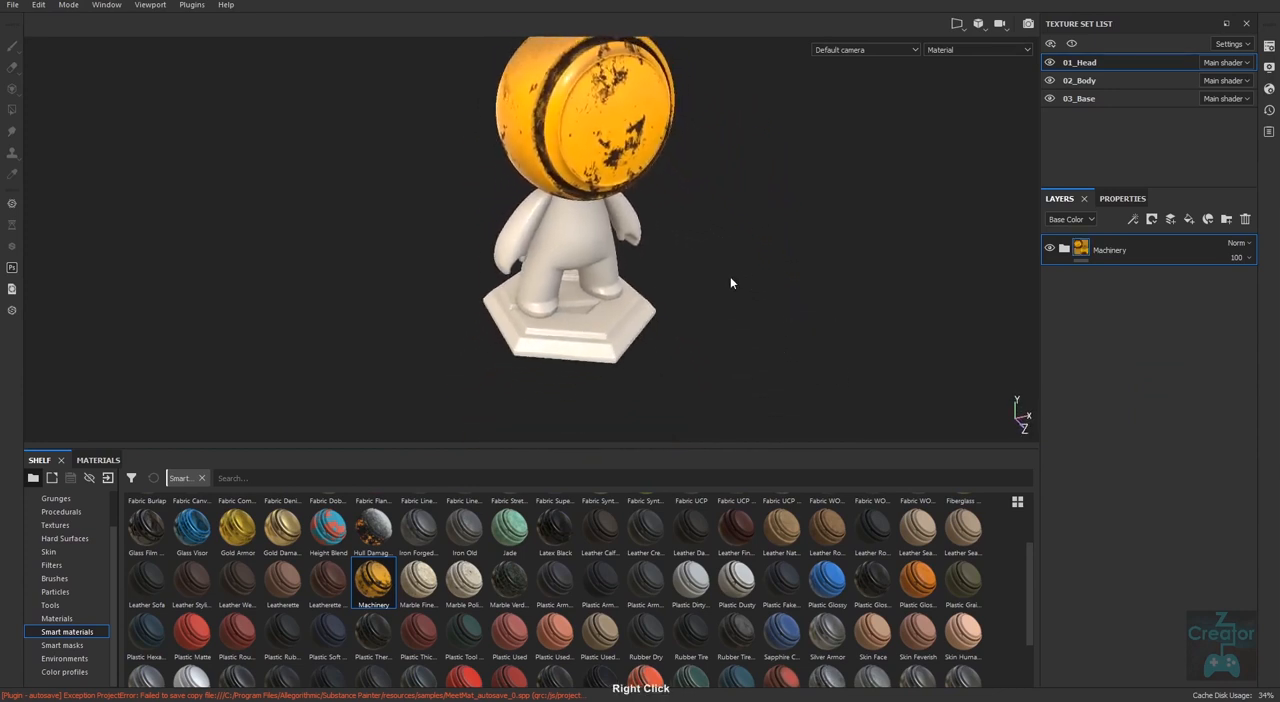
pyautogui.keyDown('alt'); pyautogui.moveTo(731, 326); pyautogui.dragTo(736, 304); pyautogui.keyUp('alt')
pyautogui.keyDown('alt'); pyautogui.moveTo(736, 306); pyautogui.dragTo(717, 361, button='middle'); pyautogui.keyUp('alt')
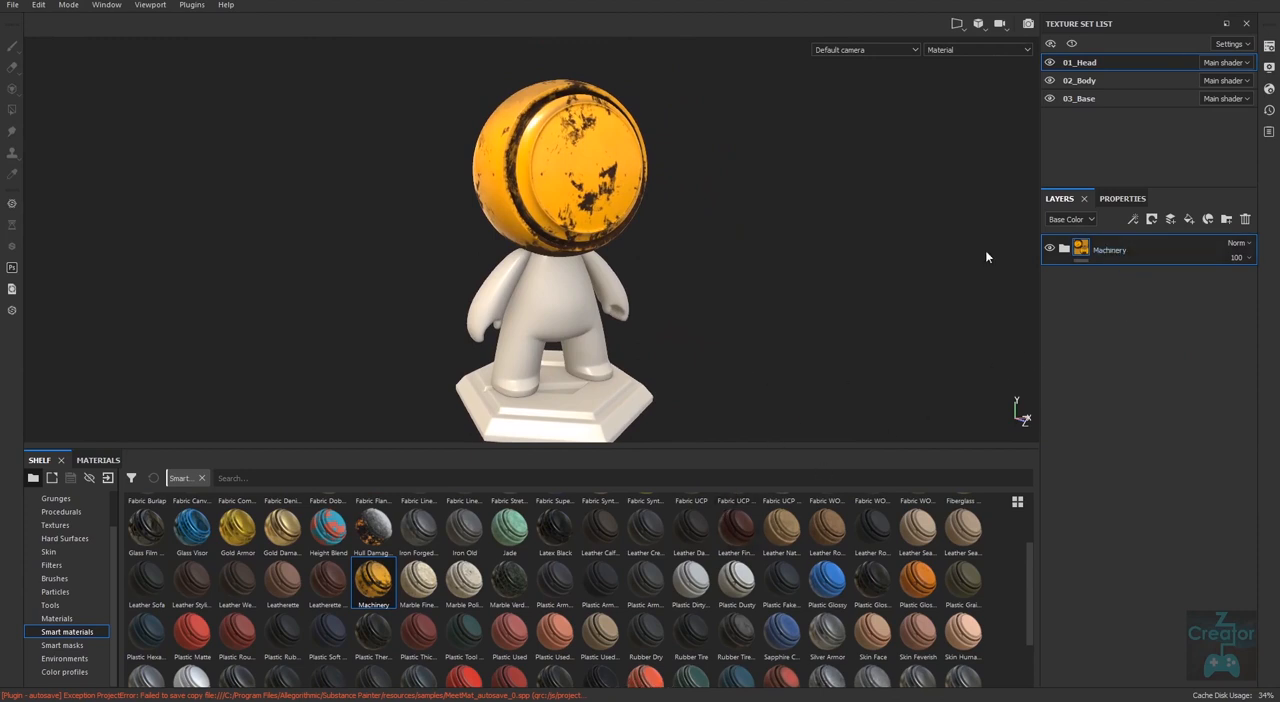
# Apply the Machinery smart material to the 02_Body and 03_Base texture sets and inspect the layers inside the base's Machinery folder.
pyautogui.click(1096, 82)
pyautogui.moveTo(372, 587); pyautogui.dragTo(1128, 308)
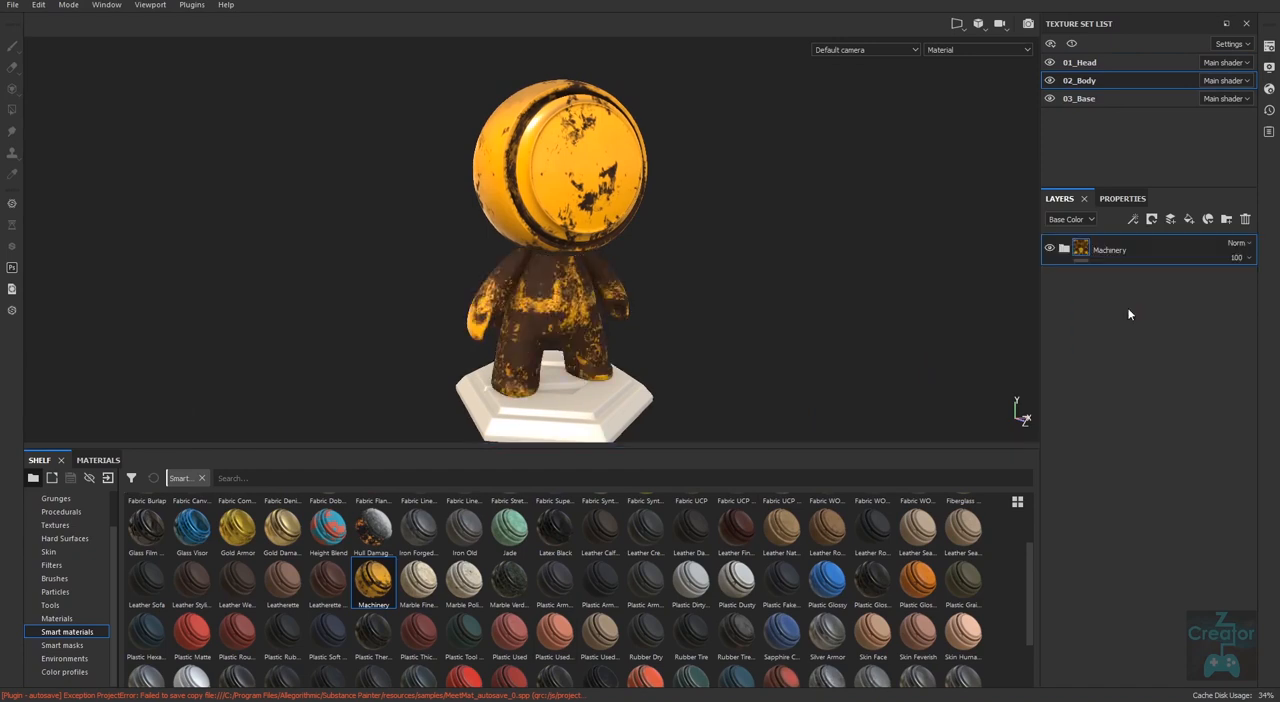
pyautogui.click(1080, 98)
pyautogui.moveTo(372, 580); pyautogui.dragTo(1105, 391)
pyautogui.click(1133, 258)
pyautogui.click(1245, 219)
pyautogui.keyDown('alt'); pyautogui.moveTo(798, 384); pyautogui.dragTo(921, 335); pyautogui.keyUp('alt')
pyautogui.keyDown('alt'); pyautogui.moveTo(775, 312); pyautogui.dragTo(689, 305, button='right'); pyautogui.keyUp('alt')
pyautogui.keyDown('alt'); pyautogui.moveTo(689, 305); pyautogui.dragTo(776, 424); pyautogui.keyUp('alt')
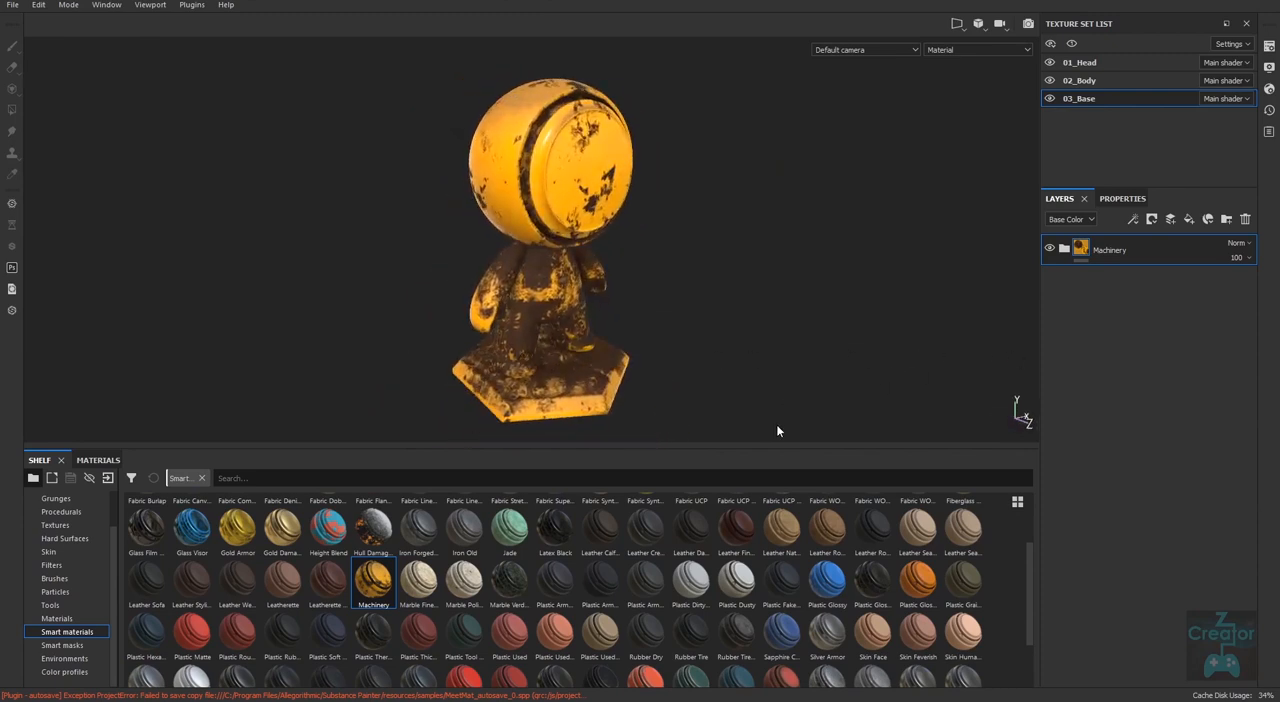
pyautogui.click(1065, 249)
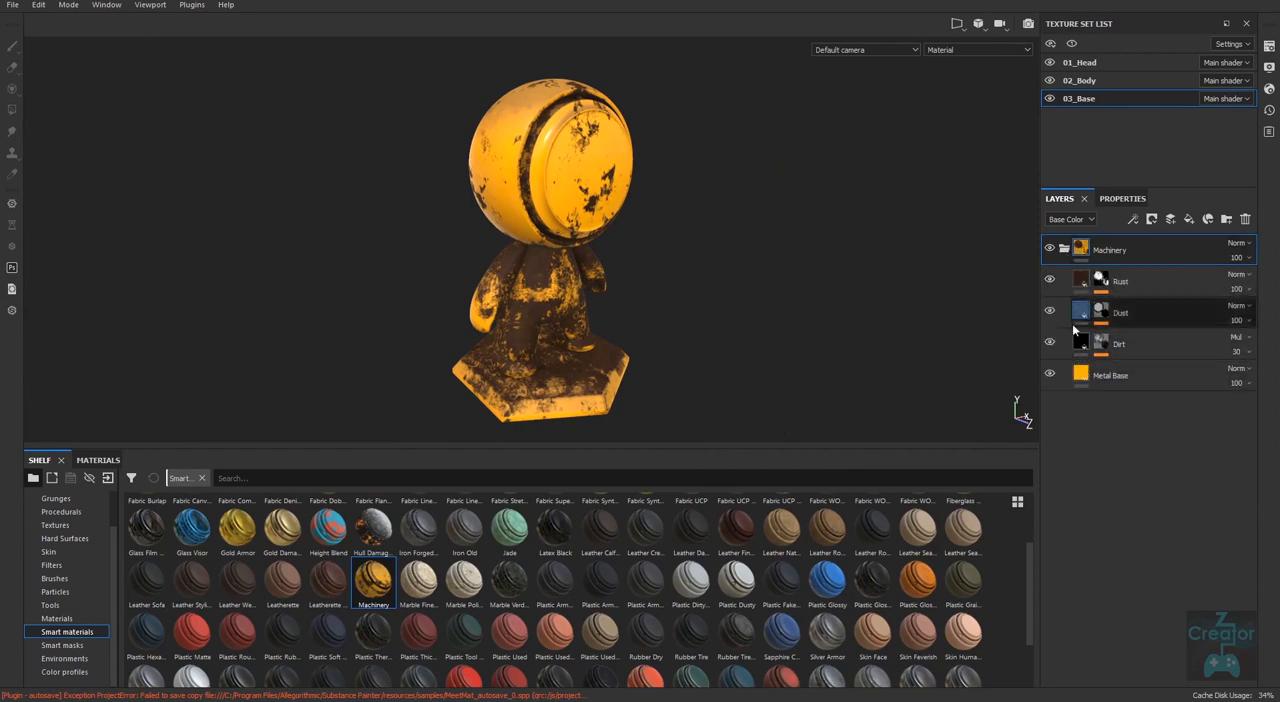
pyautogui.click(1066, 250)
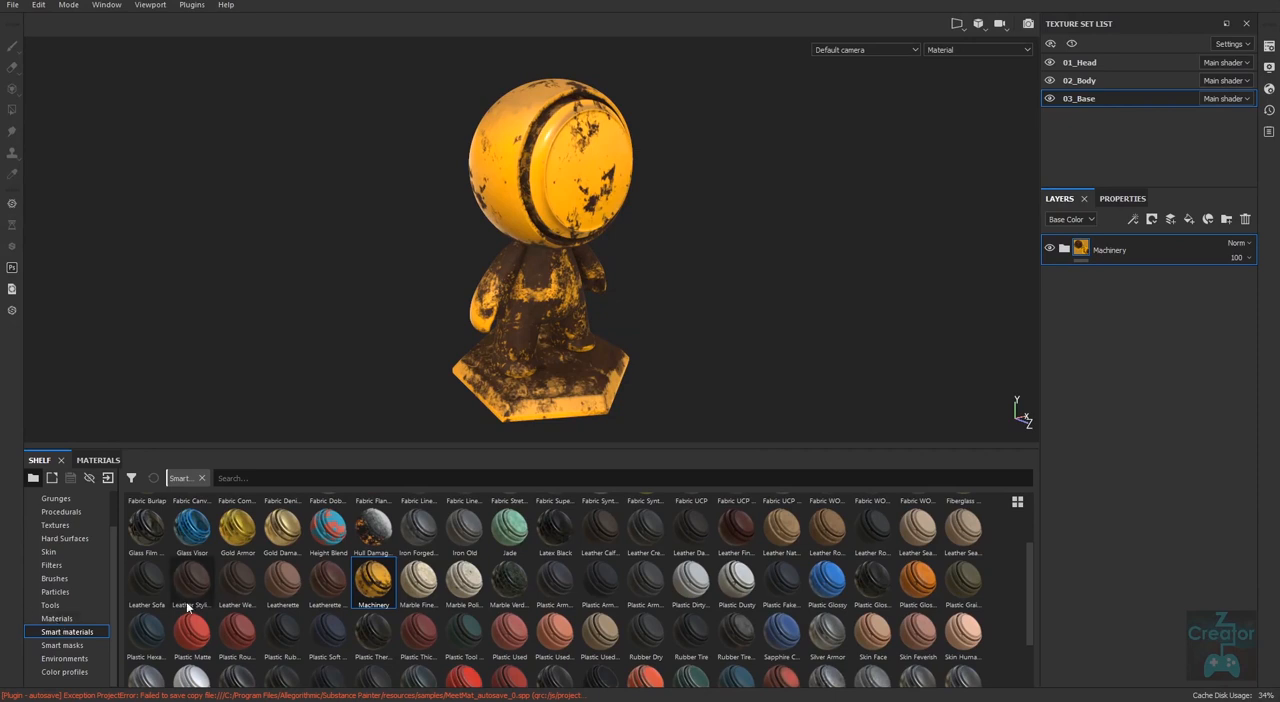
# Delete the Machinery smart material from the base, head and body texture sets.
pyautogui.click(1246, 221)
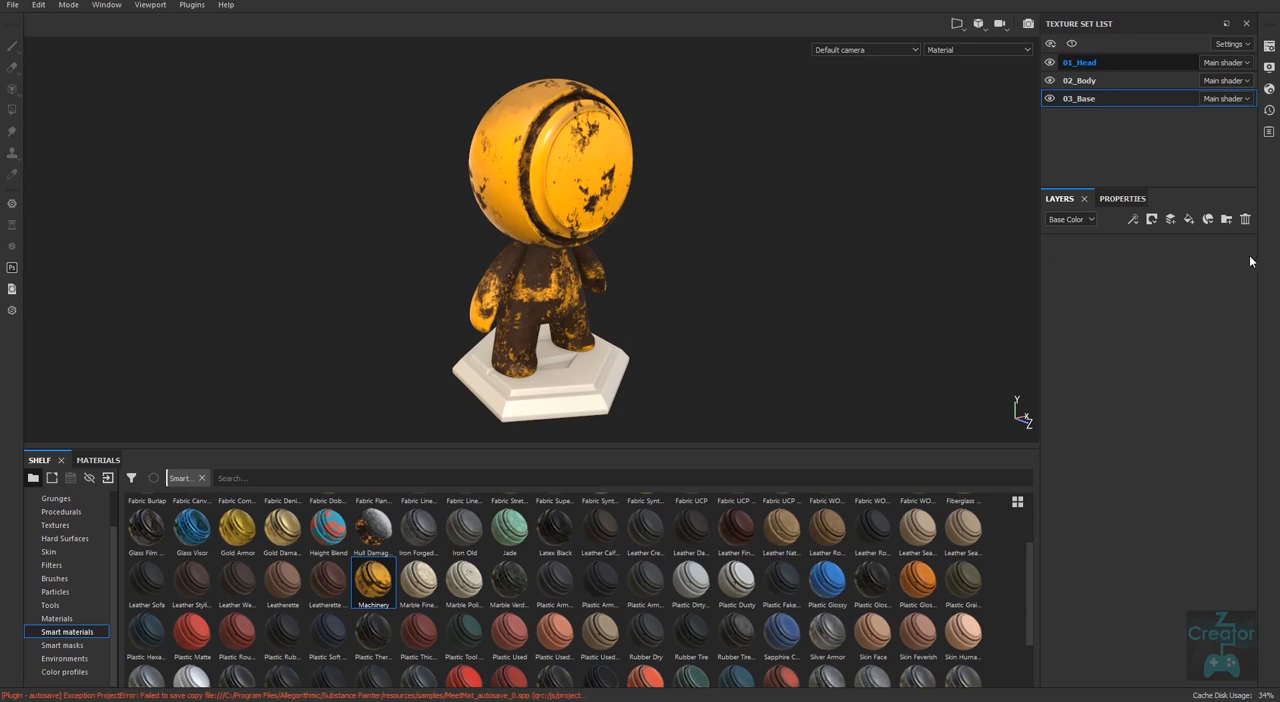
pyautogui.click(1245, 220)
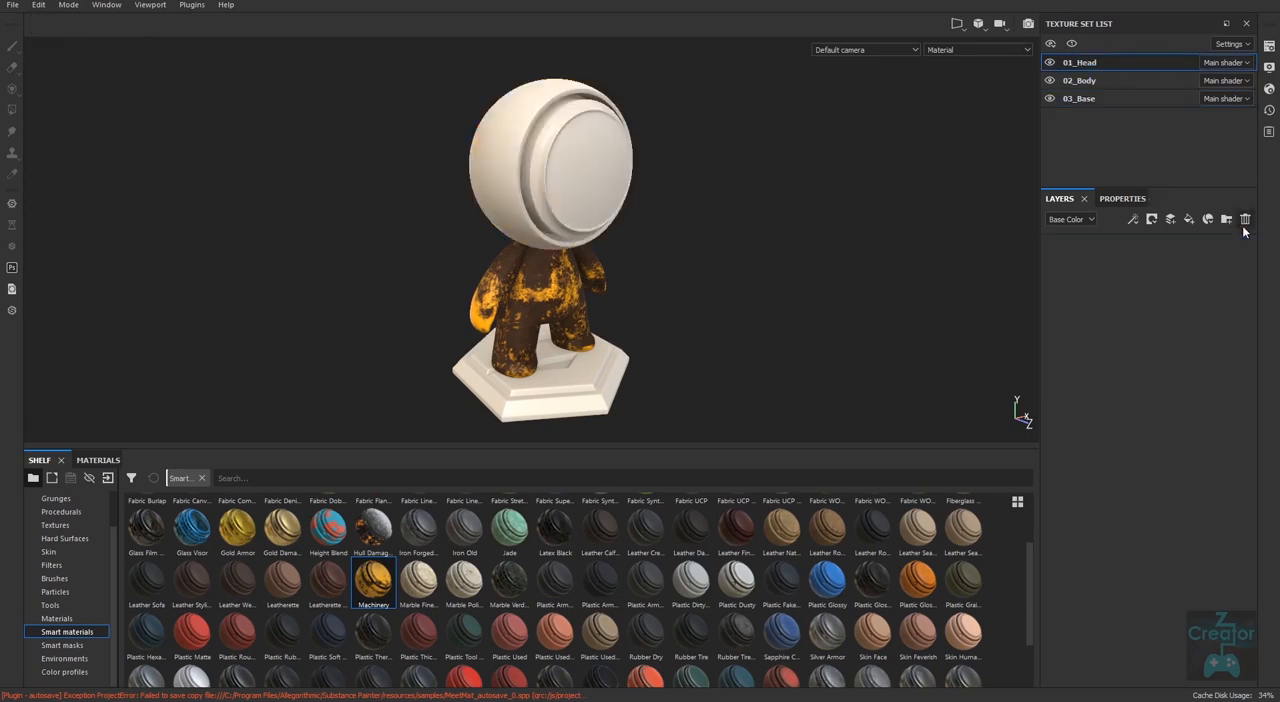
pyautogui.click(1122, 82)
pyautogui.click(1246, 220)
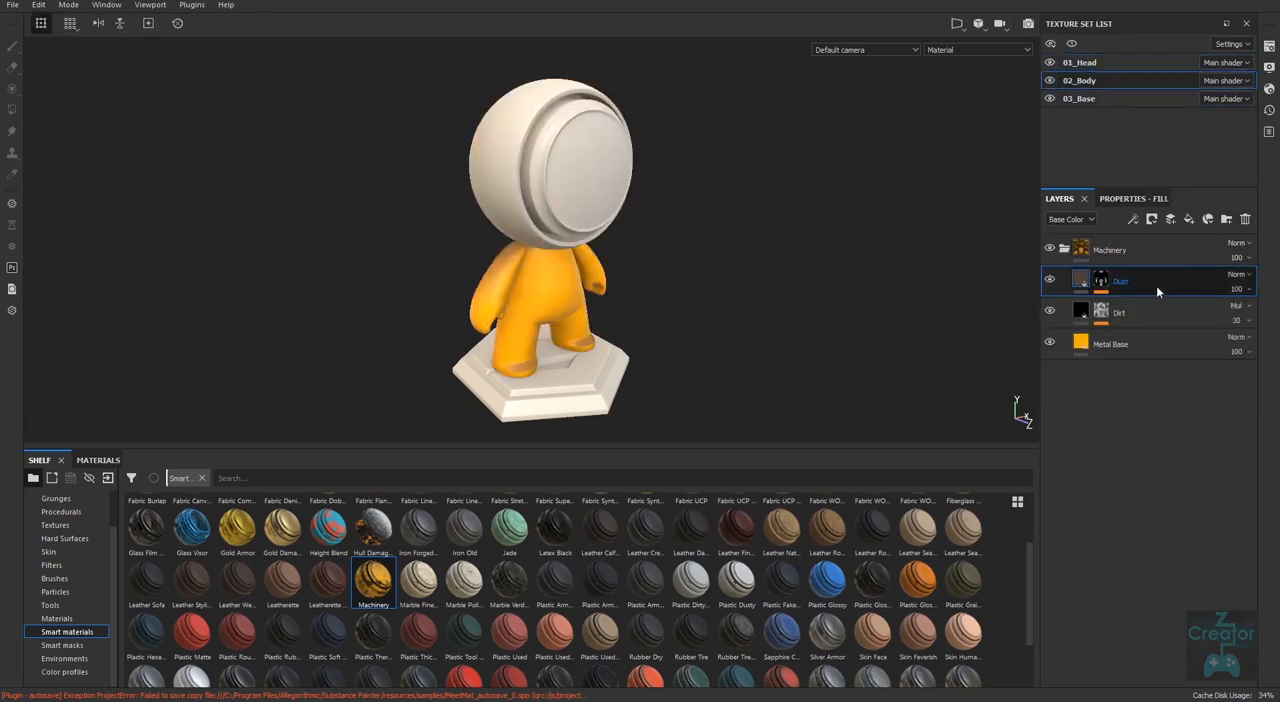
pyautogui.click(1066, 248)
pyautogui.click(1100, 249)
pyautogui.click(1244, 221)
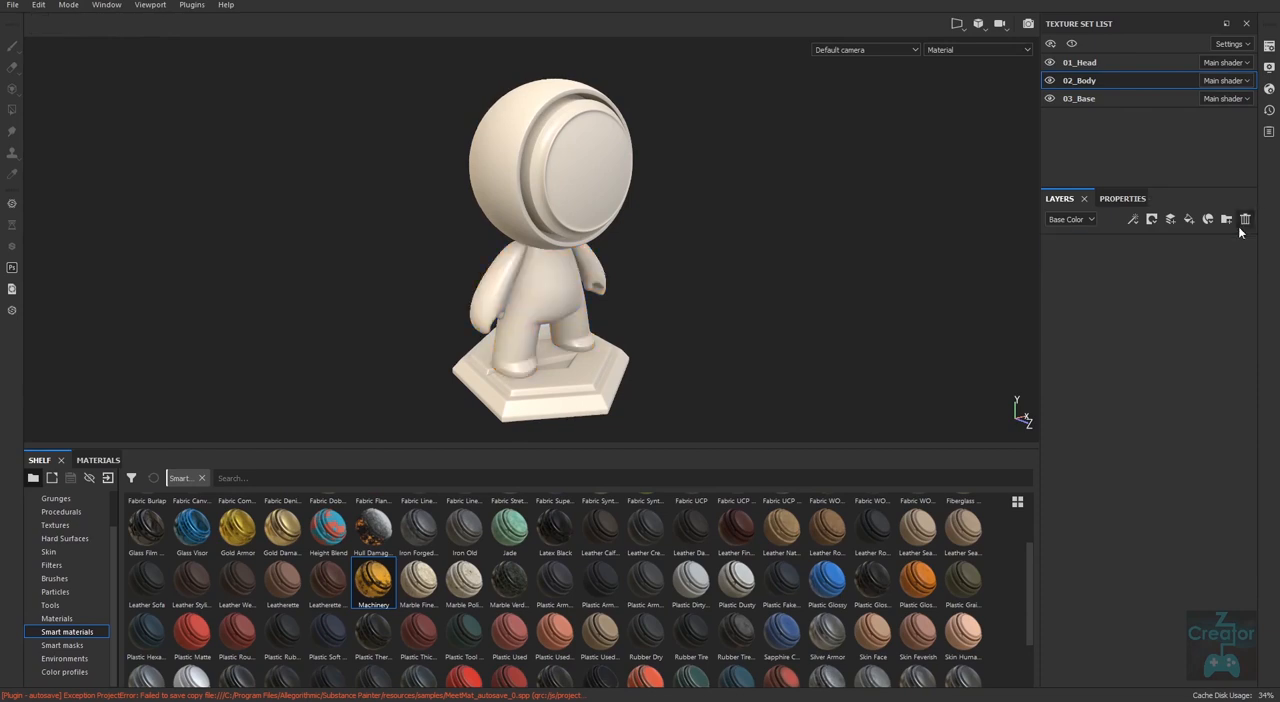
# Show the shelf's Materials collection and add an empty paint layer to the 01_Head texture set.
pyautogui.click(57, 619)
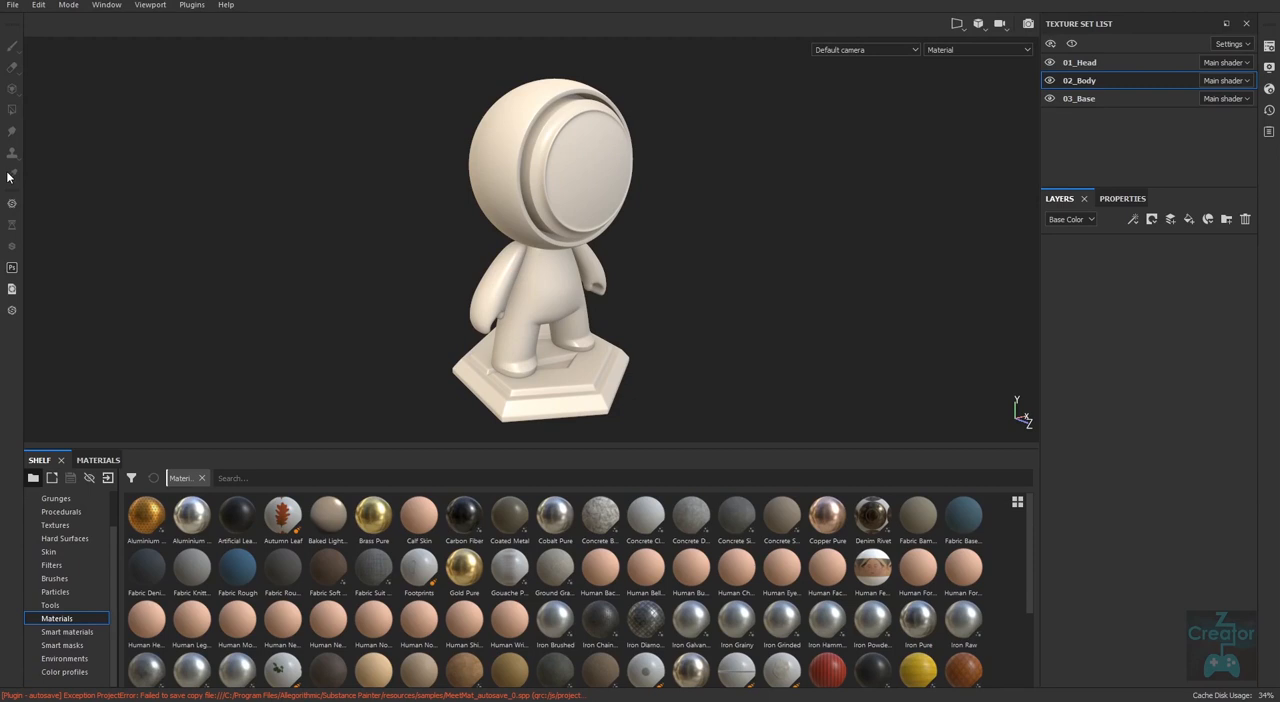
pyautogui.click(13, 5)
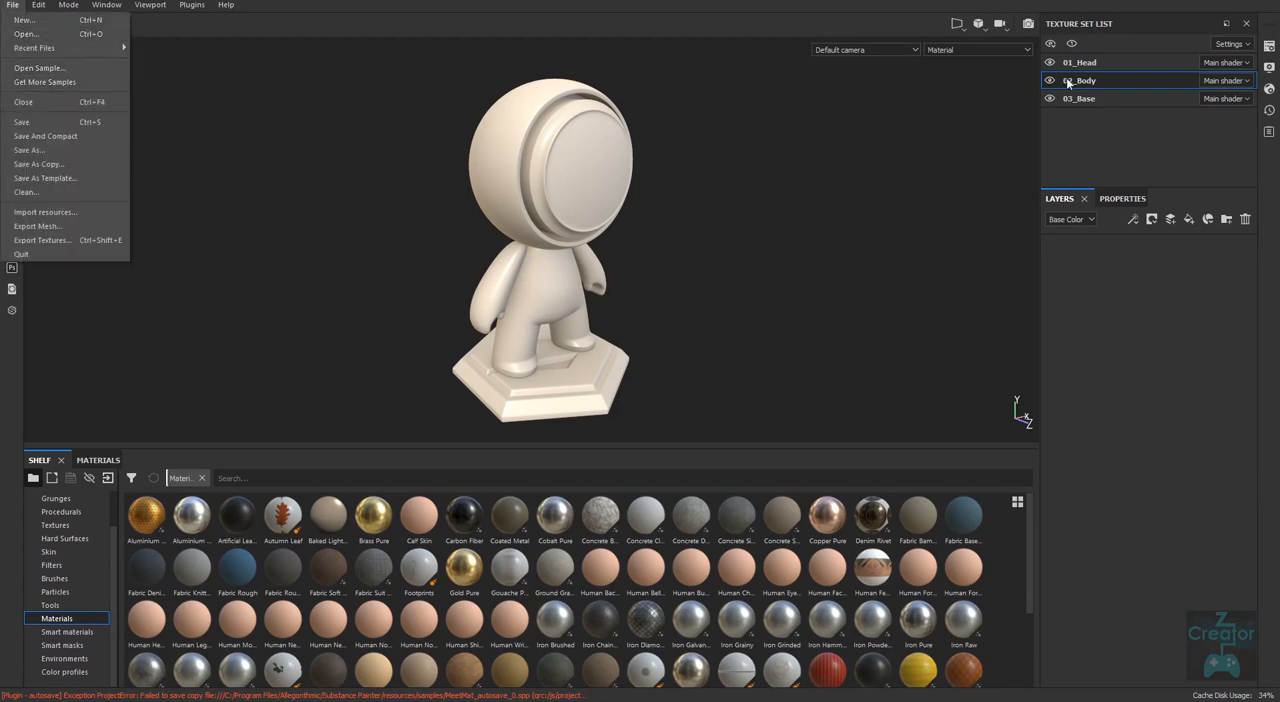
pyautogui.click(1096, 127)
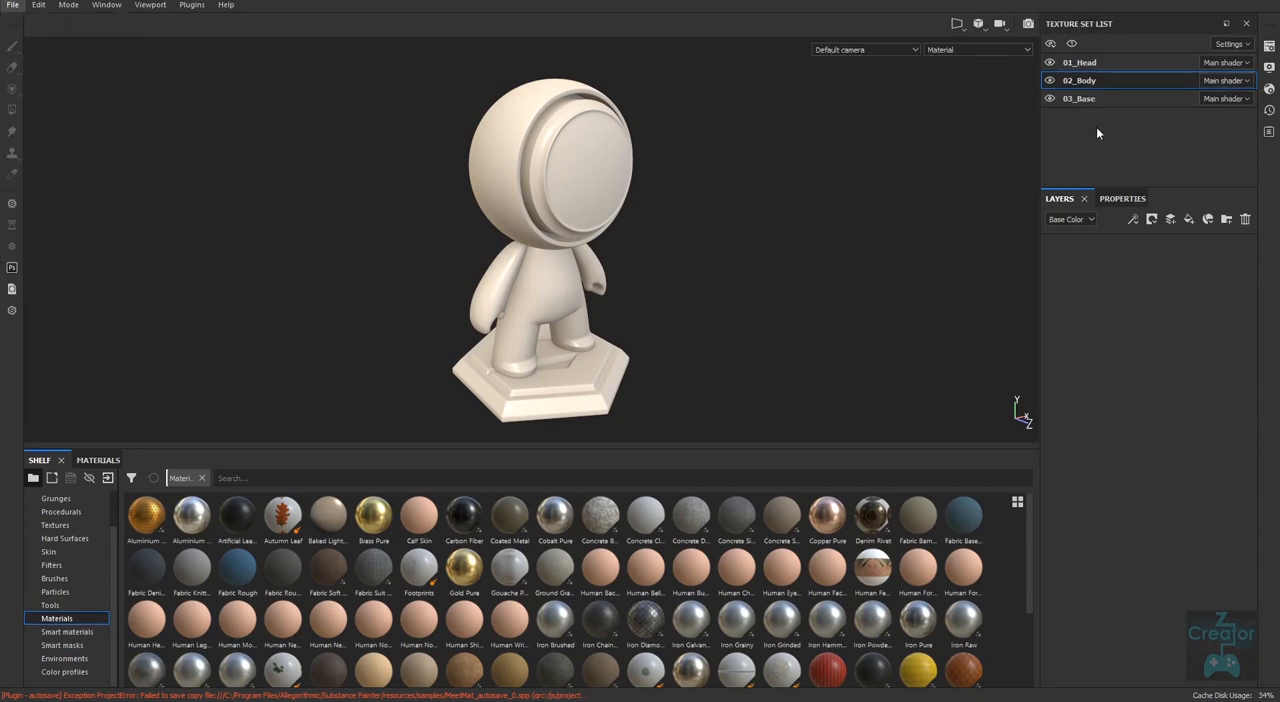
pyautogui.click(1085, 62)
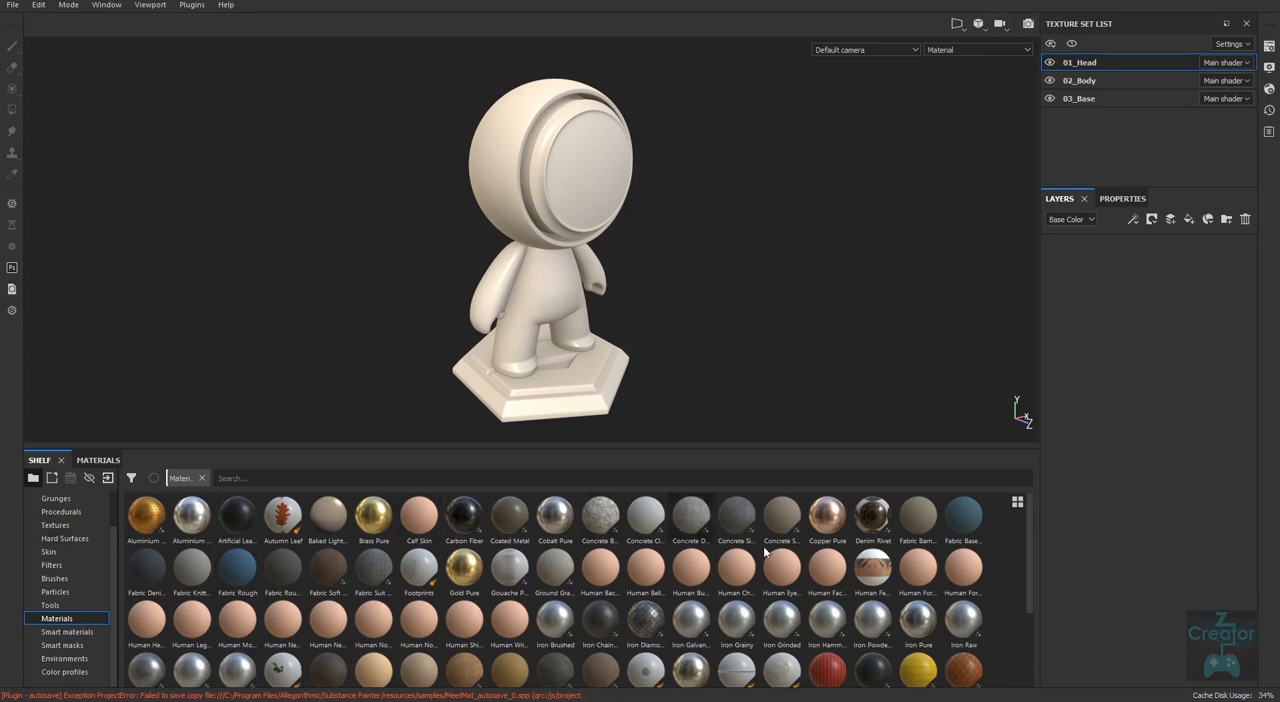
pyautogui.moveTo(955, 630)
pyautogui.click(1171, 220)
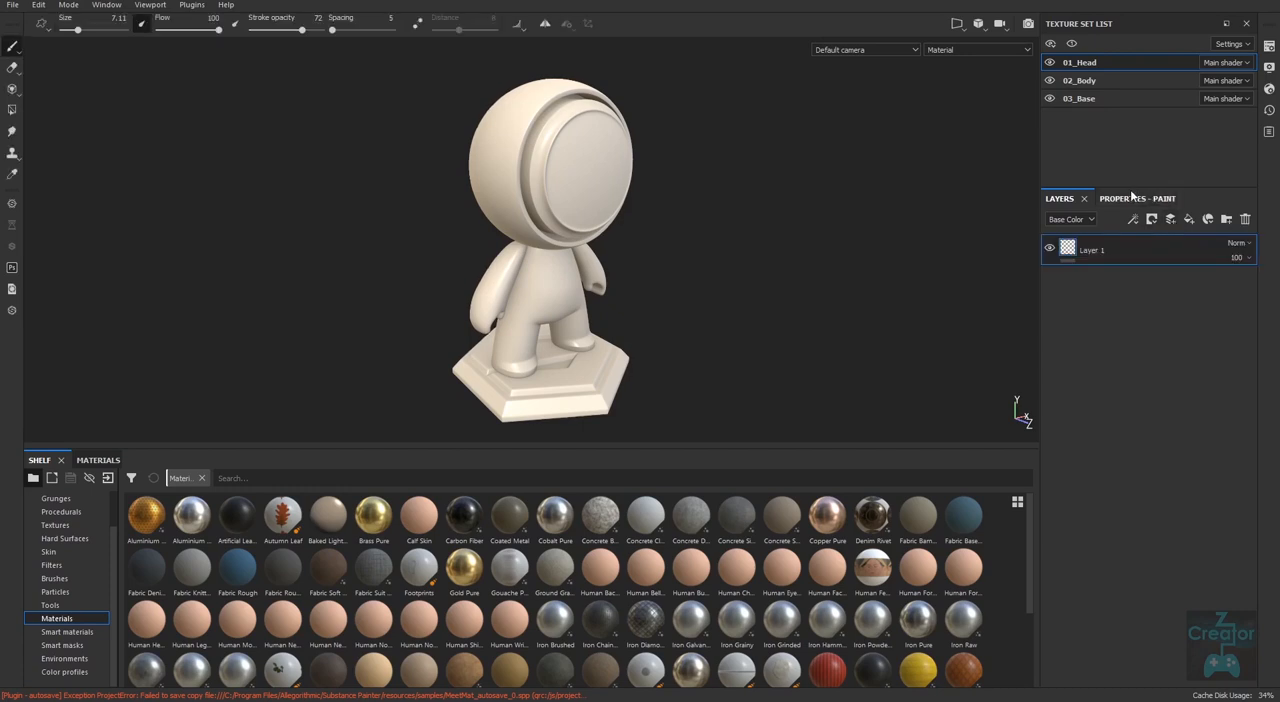
# Review the new layer's paint properties and give the texture set list more height above the layer stack.
pyautogui.click(1136, 201)
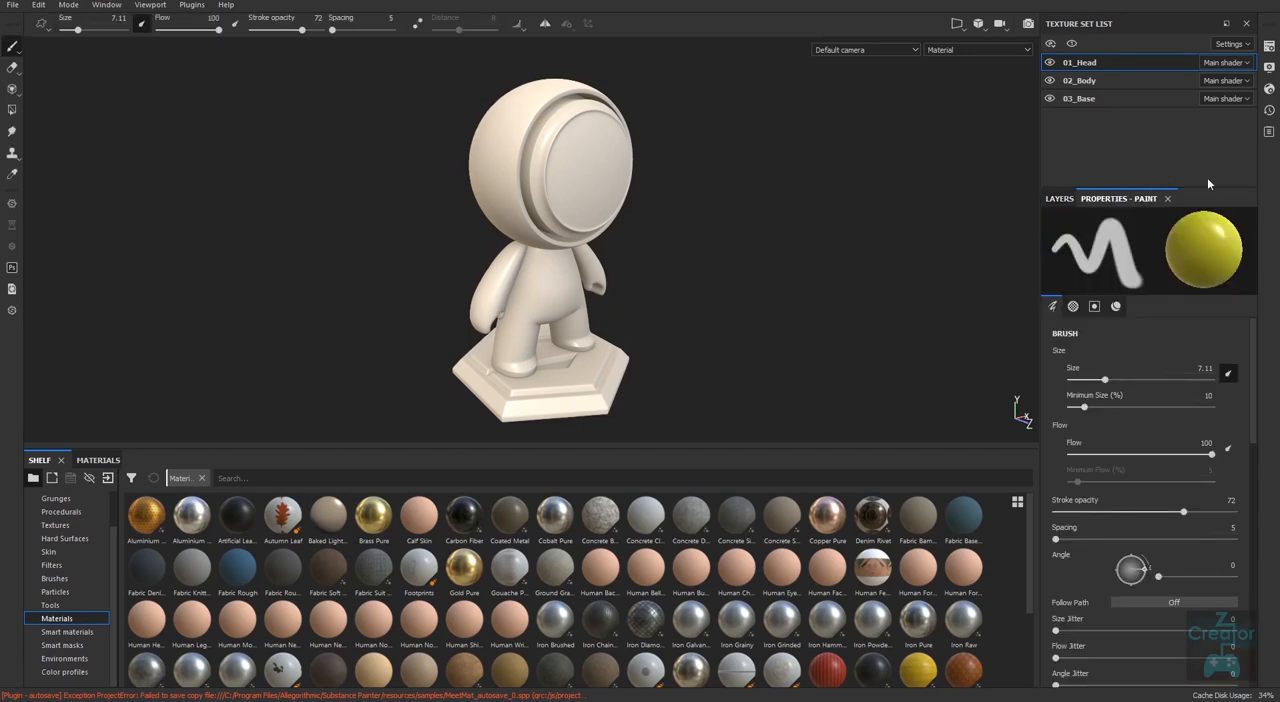
pyautogui.moveTo(1208, 186); pyautogui.dragTo(1208, 235)
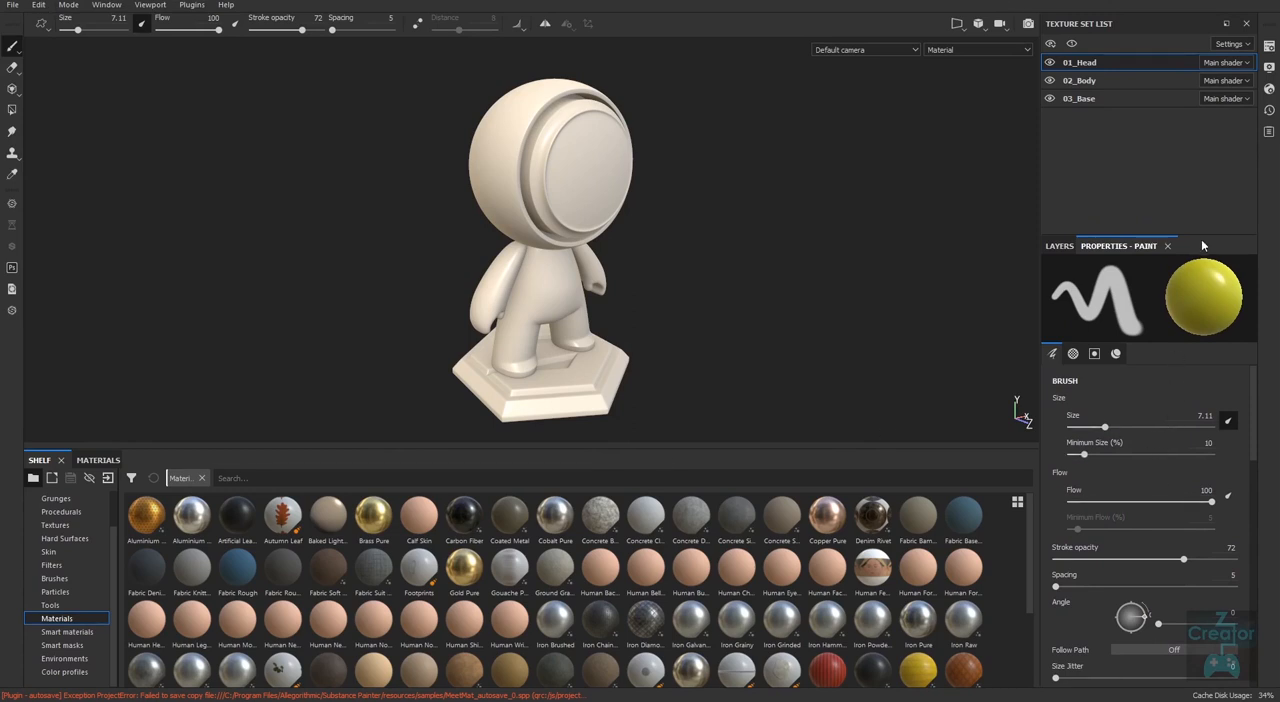
pyautogui.click(1060, 246)
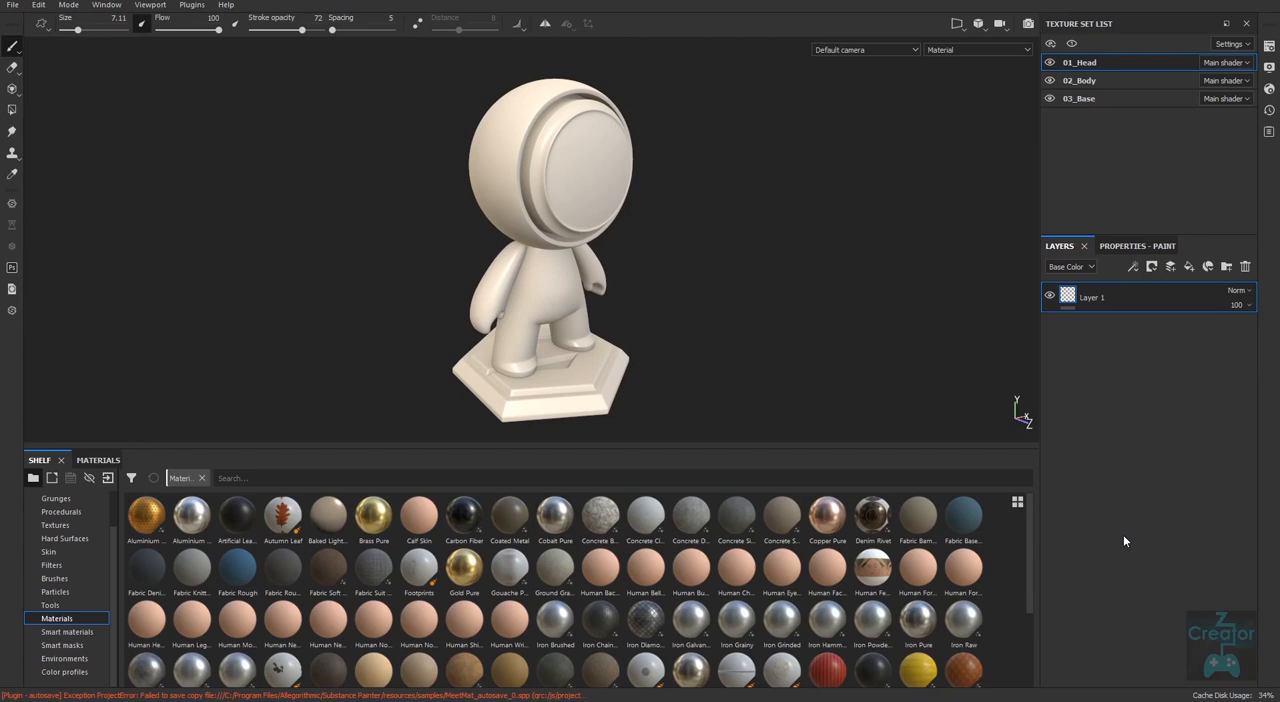
# Examine the head's texture set settings, the display settings, the edit history and the log in turn.
pyautogui.click(1268, 46)
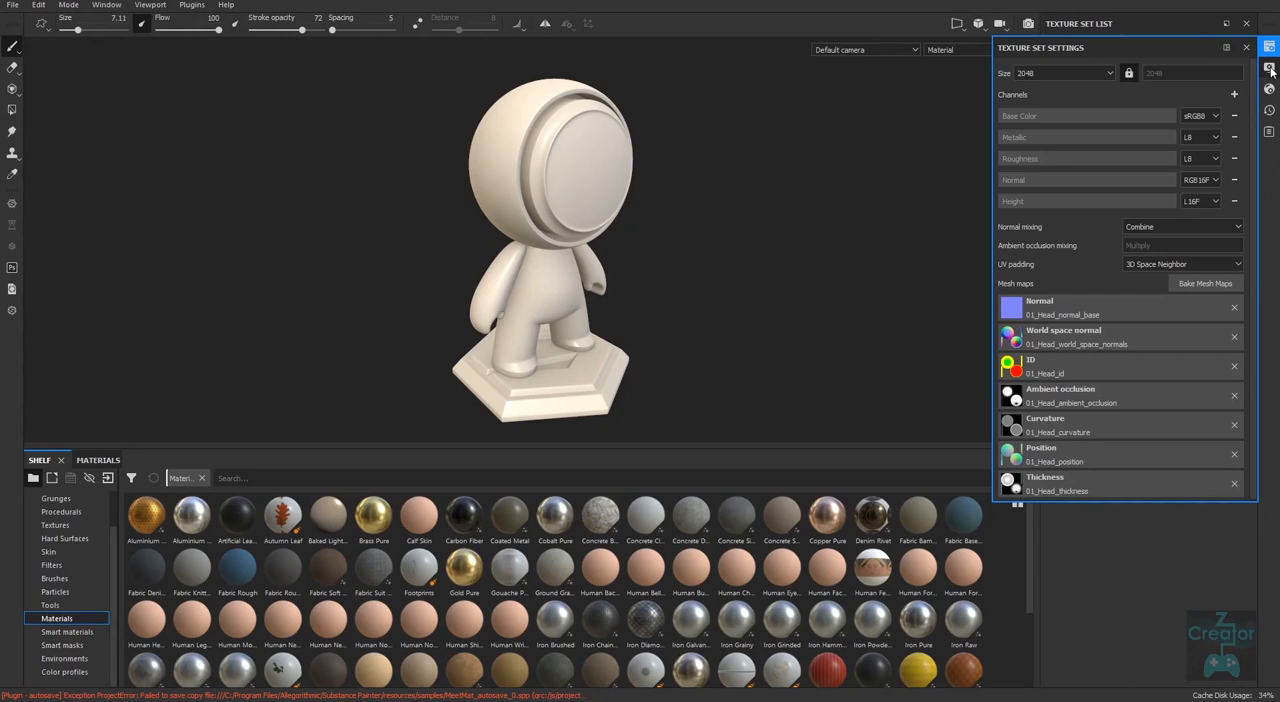
pyautogui.click(1268, 67)
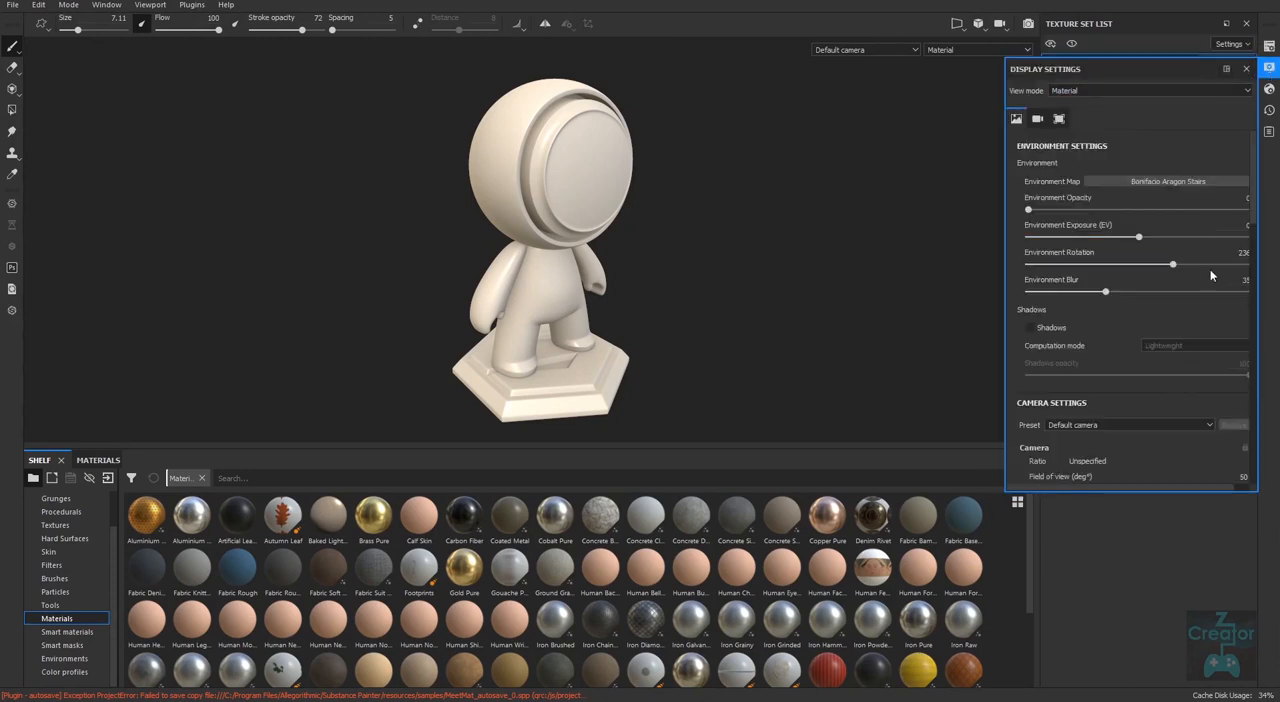
pyautogui.scroll(-3, 1250, 241)
pyautogui.scroll(5, 1250, 241)
pyautogui.click(1246, 69)
pyautogui.click(1270, 91)
pyautogui.click(1247, 89)
pyautogui.click(1269, 110)
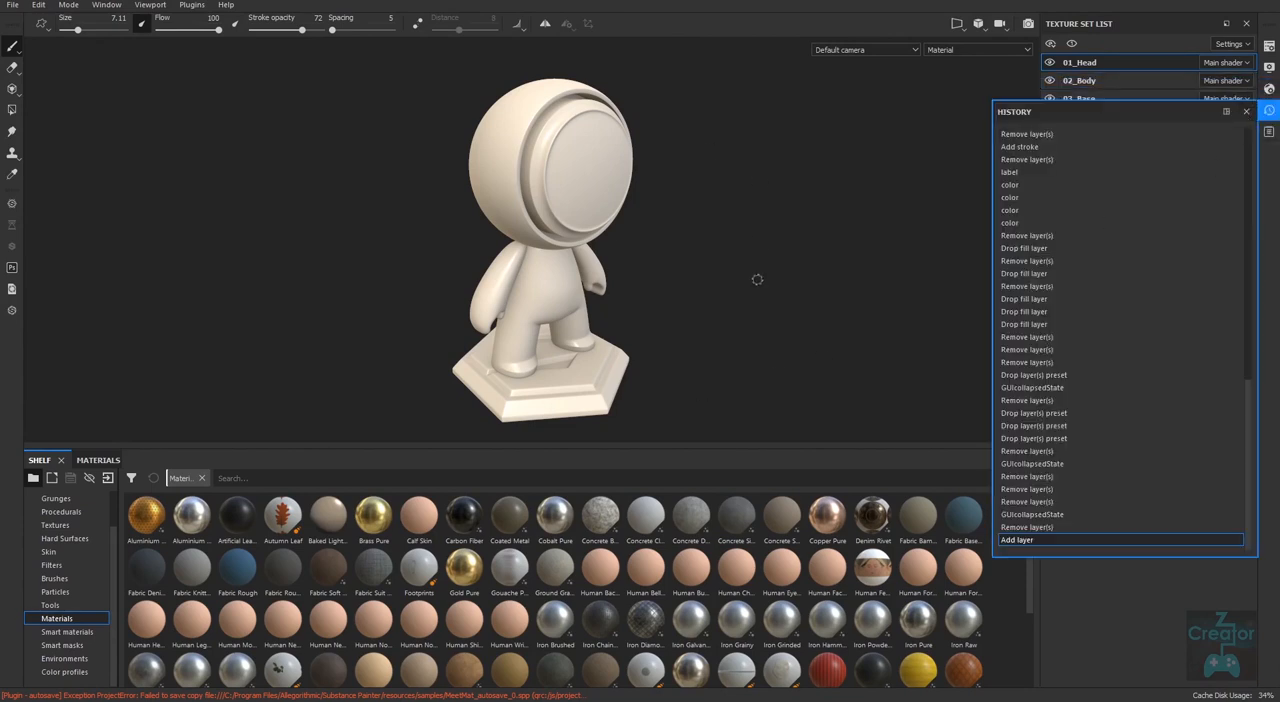
pyautogui.click(1246, 111)
pyautogui.click(1268, 132)
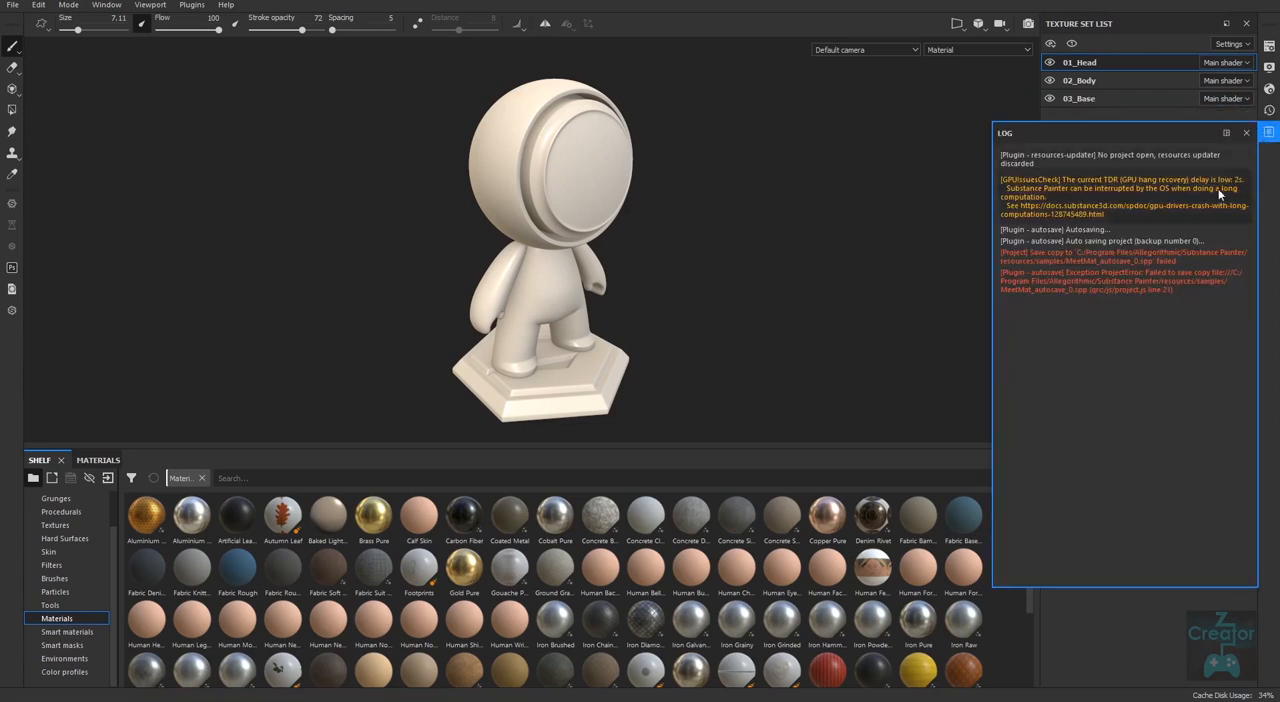
pyautogui.click(1268, 132)
pyautogui.keyDown('alt'); pyautogui.moveTo(744, 362); pyautogui.dragTo(703, 358); pyautogui.keyUp('alt')
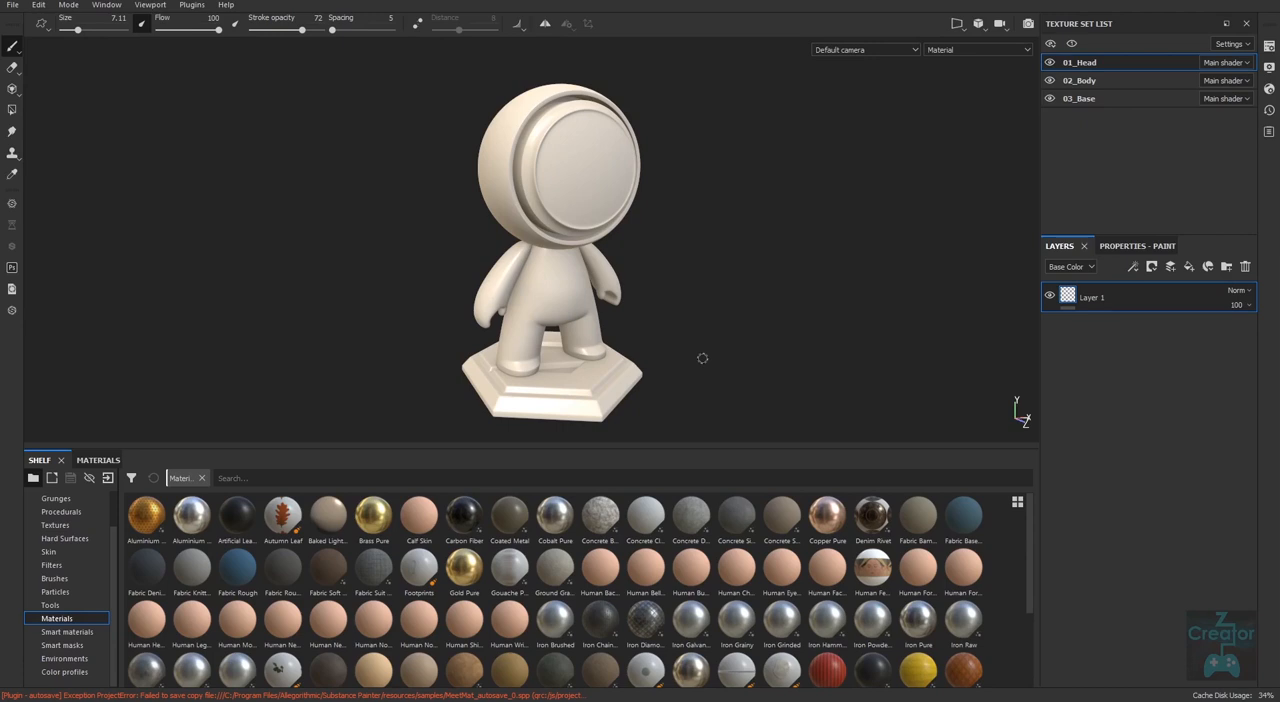
pyautogui.moveTo(840, 315)
pyautogui.keyDown('shift'); pyautogui.mouseDown(button='right')
pyautogui.moveTo(687, 305)
pyautogui.moveTo(784, 302)
pyautogui.mouseUp(button='right'); pyautogui.keyUp('shift')
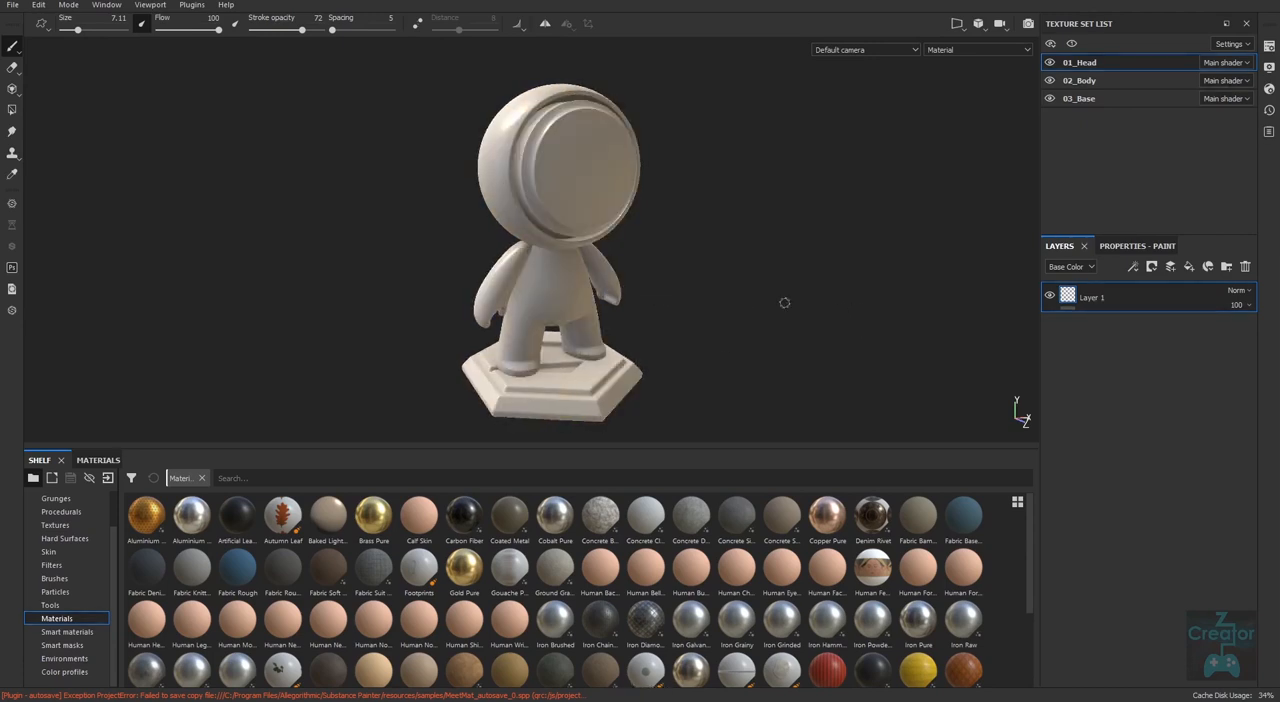